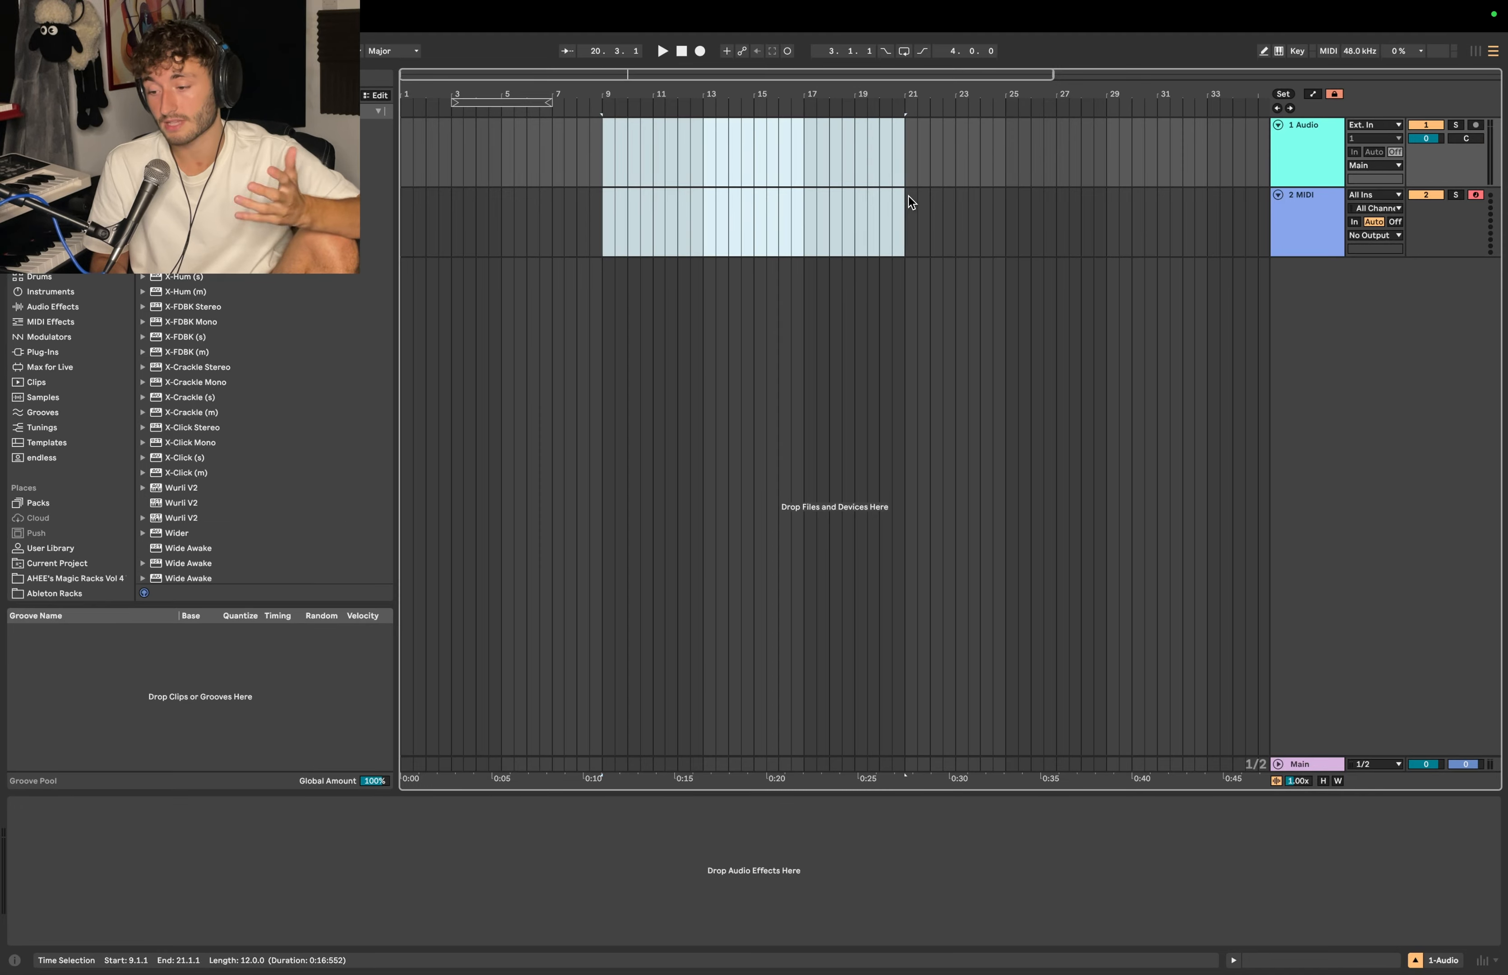
Move the MIDI track above the audio track in the arrangement
click(918, 170)
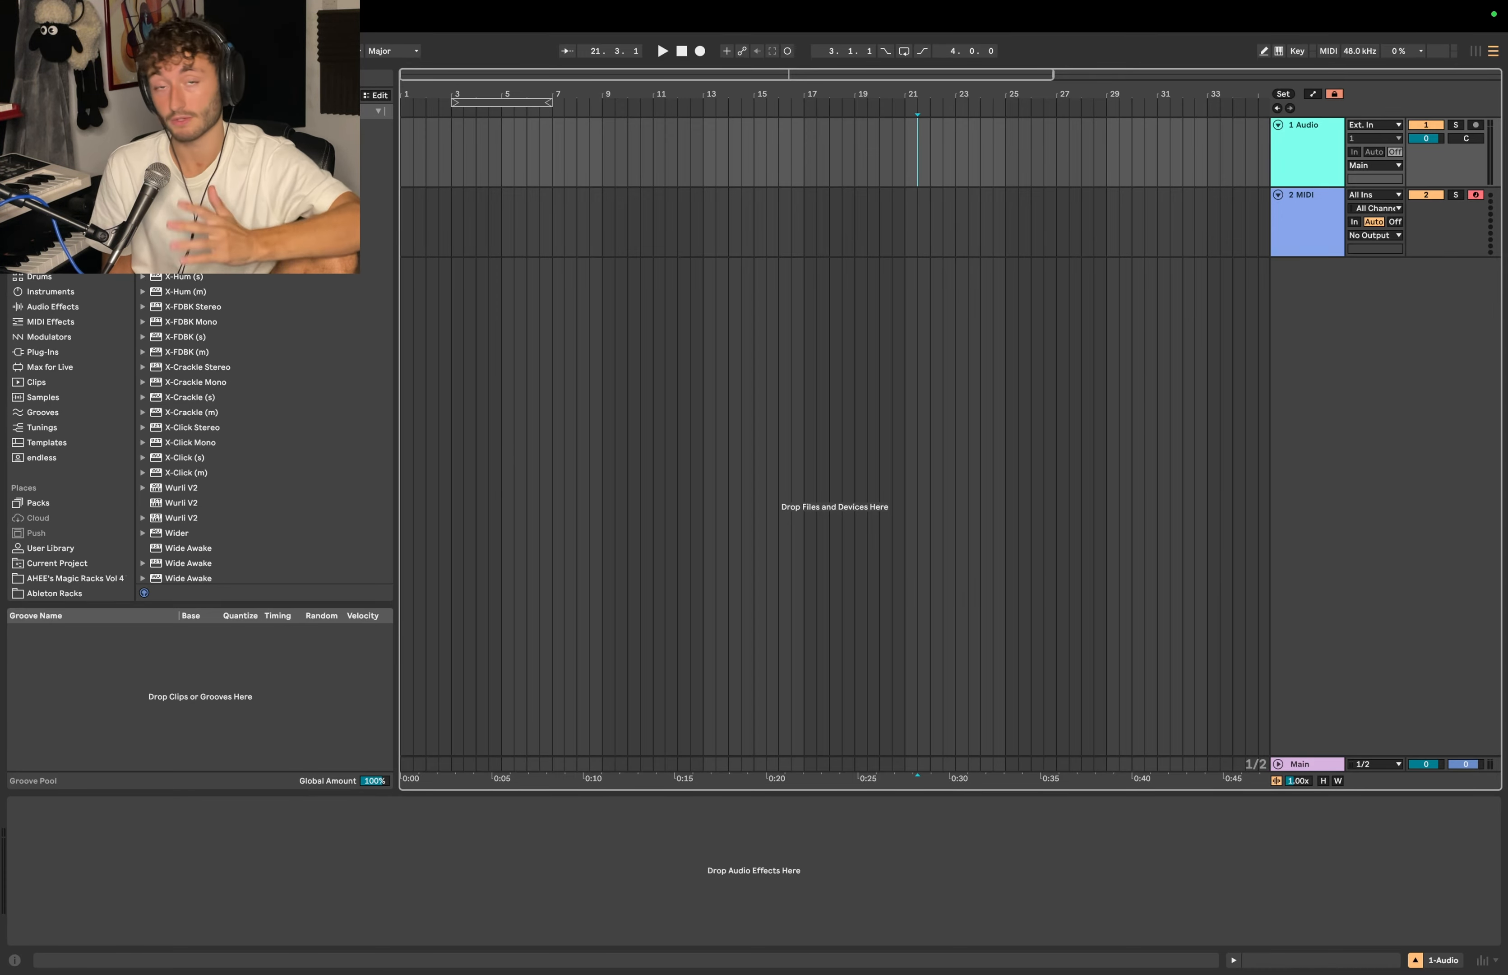
click(1299, 222)
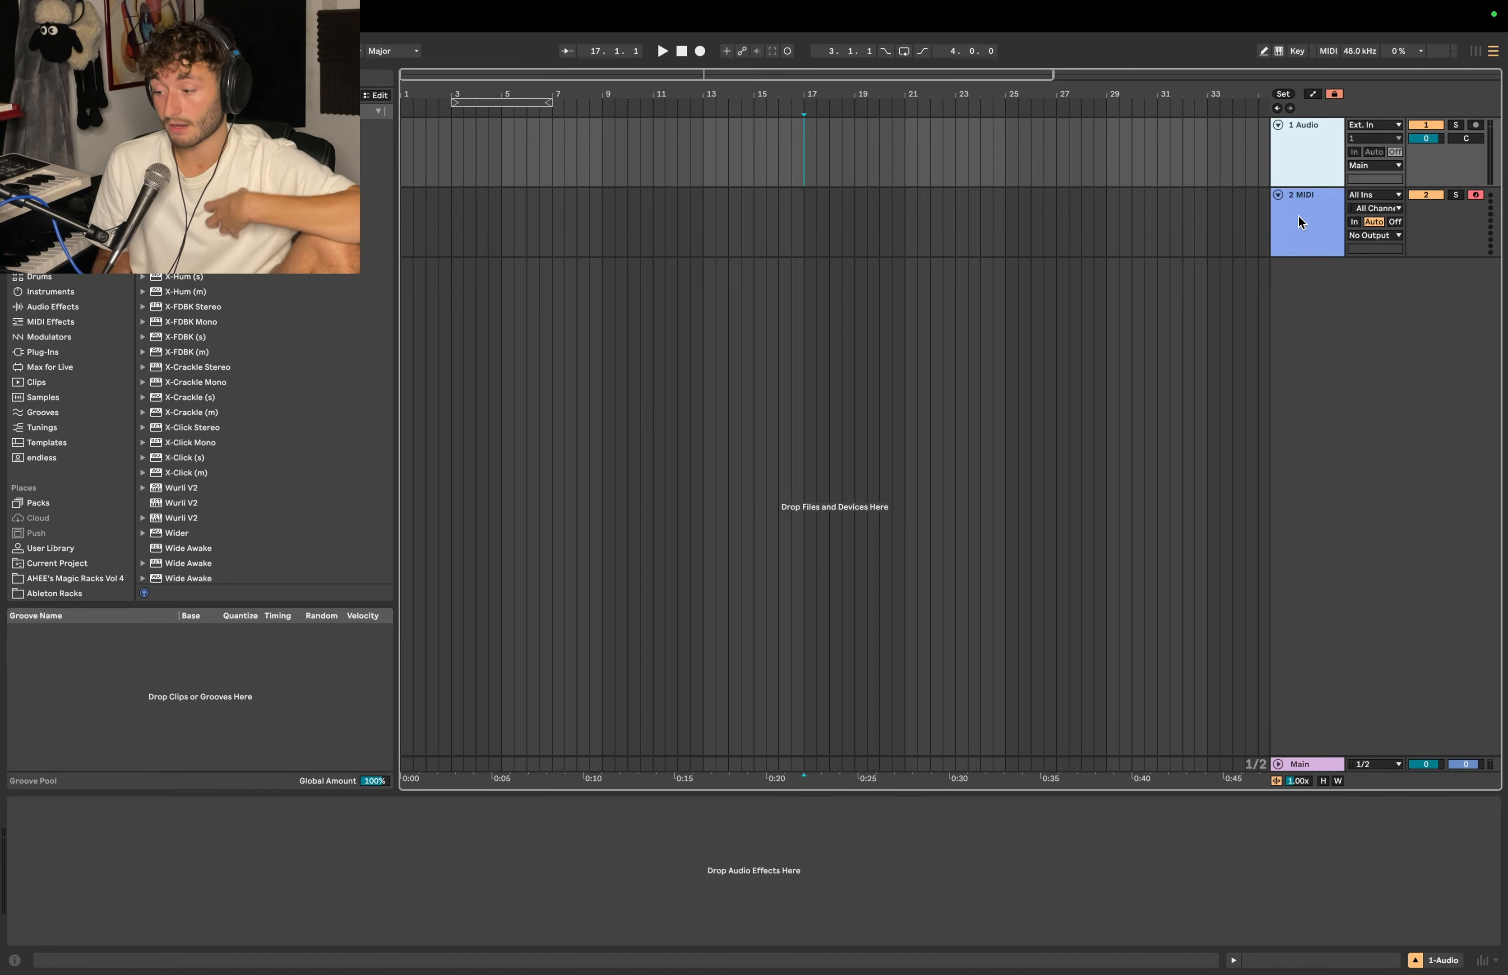
drag(1299, 222, 1303, 151)
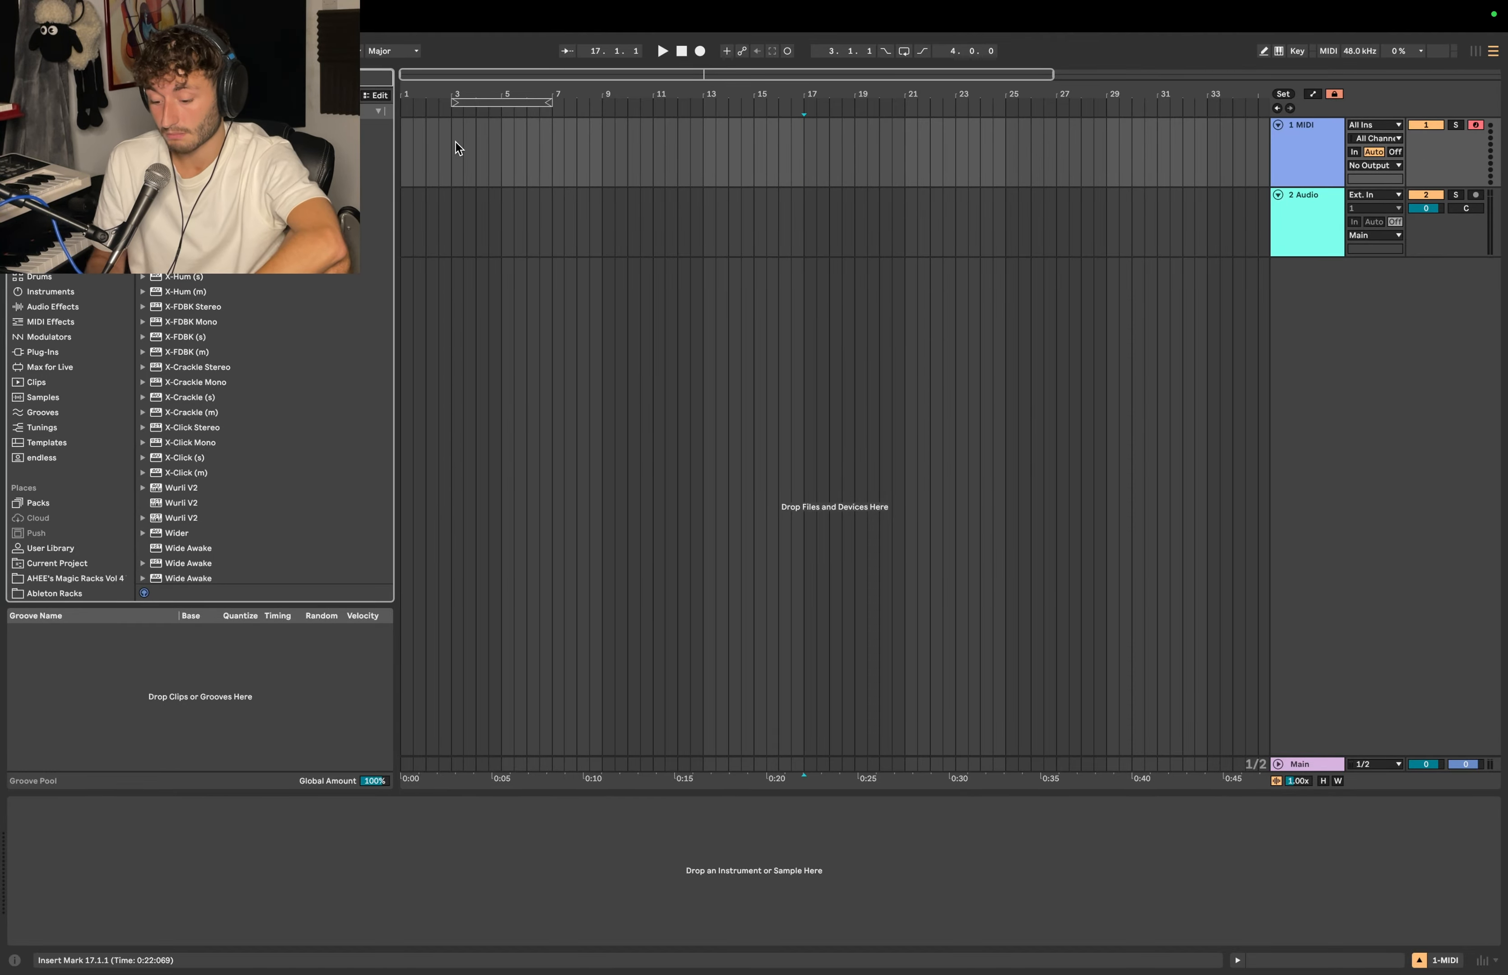
Find Drum Rack in the browser, load it onto the MIDI track and rename the track Kick
text(drum rack)
key(Down)
key(Return)
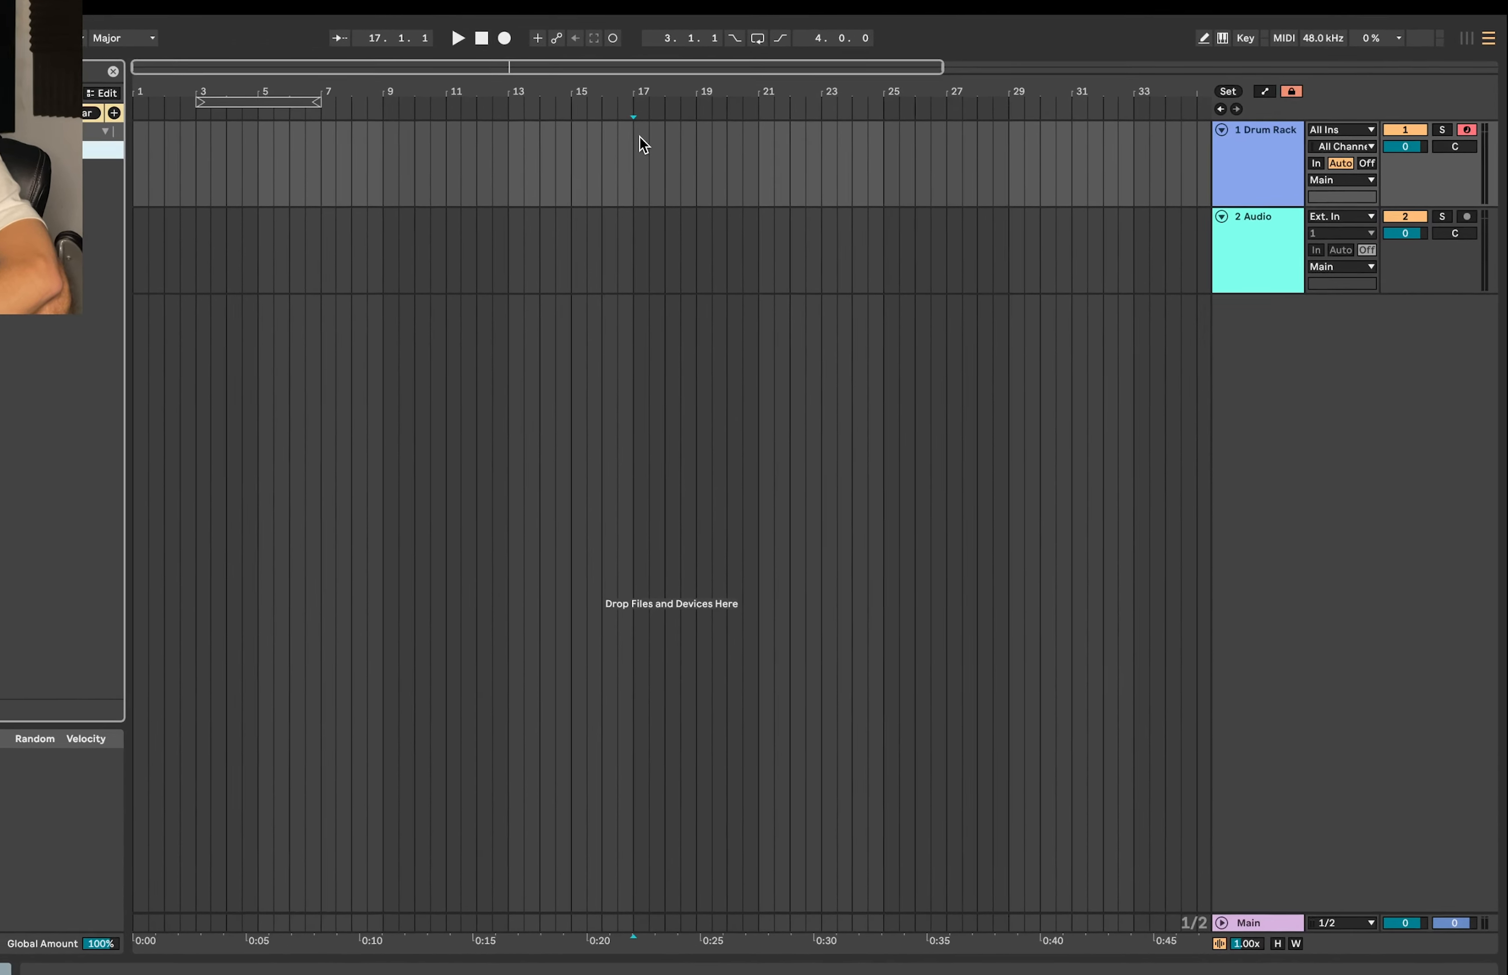
key(super+r)
text(Kick)
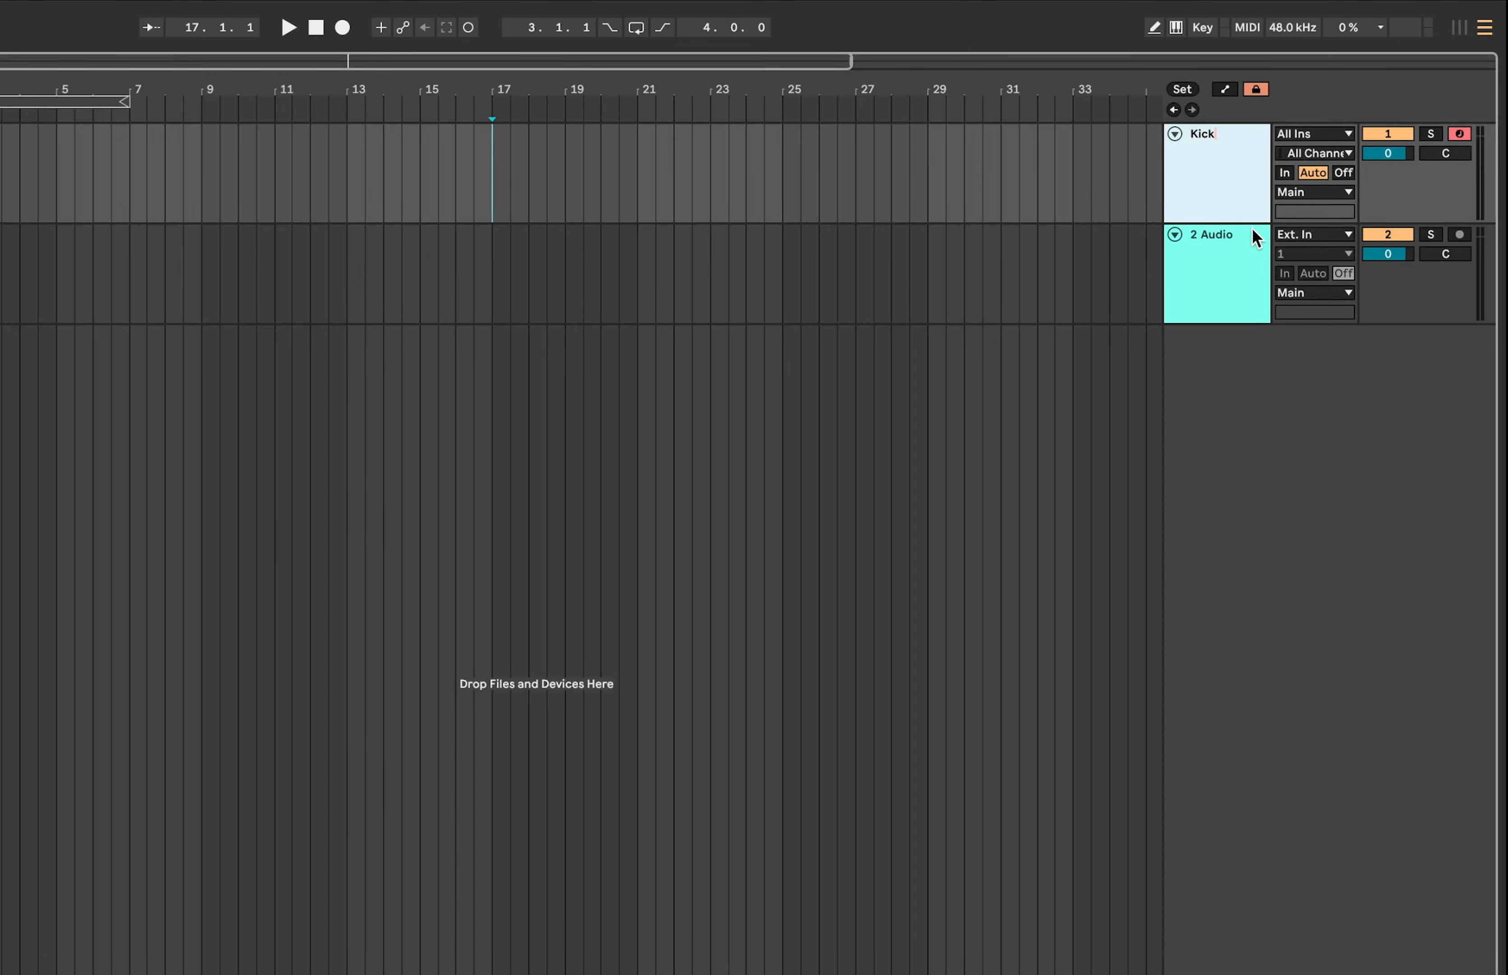
click(1074, 190)
Duplicate the Kick track and rename the copy Snare
click(1182, 175)
key(super+d)
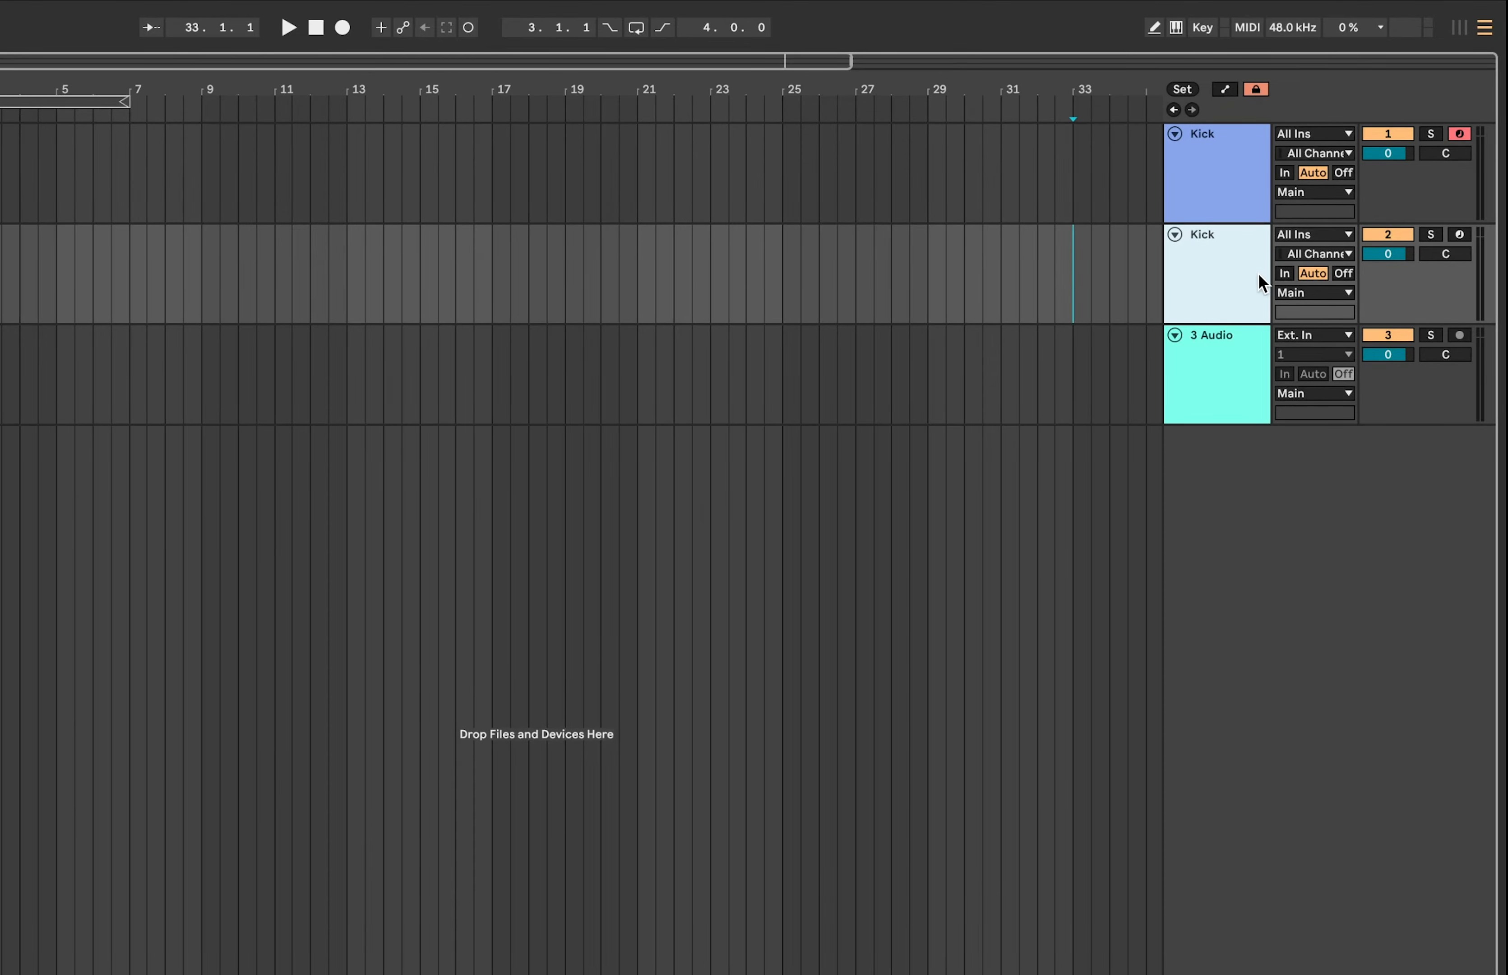
key(super+r)
text(Snare)
key(Return)
Duplicate the Snare track and rename the copy Hats
key(super+d)
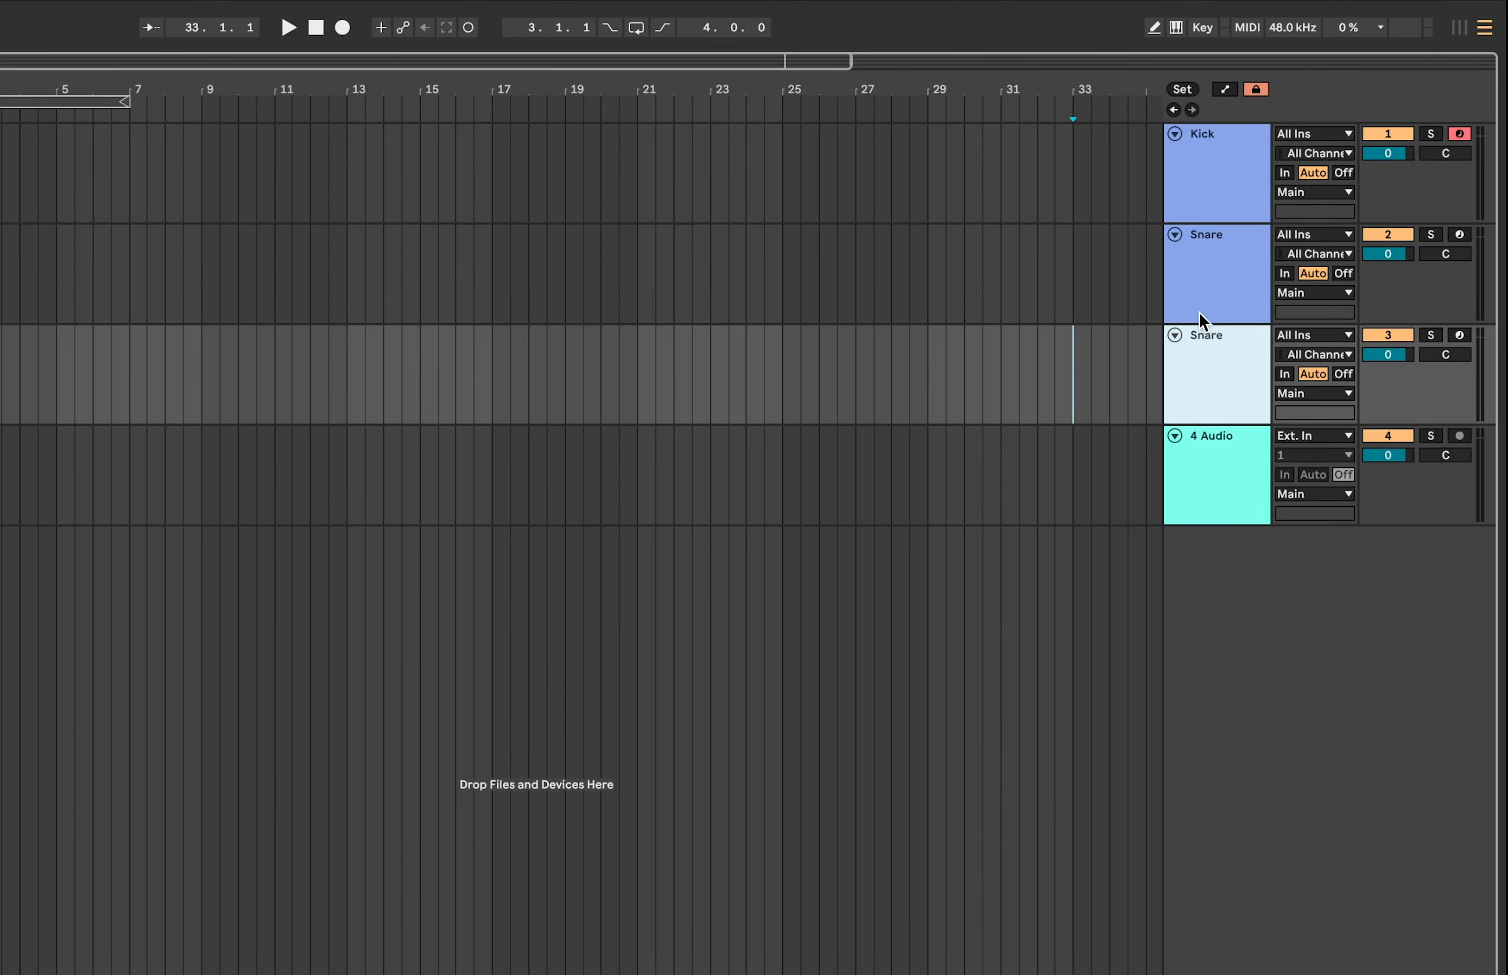
key(super+r)
text(Hats)
click(1209, 164)
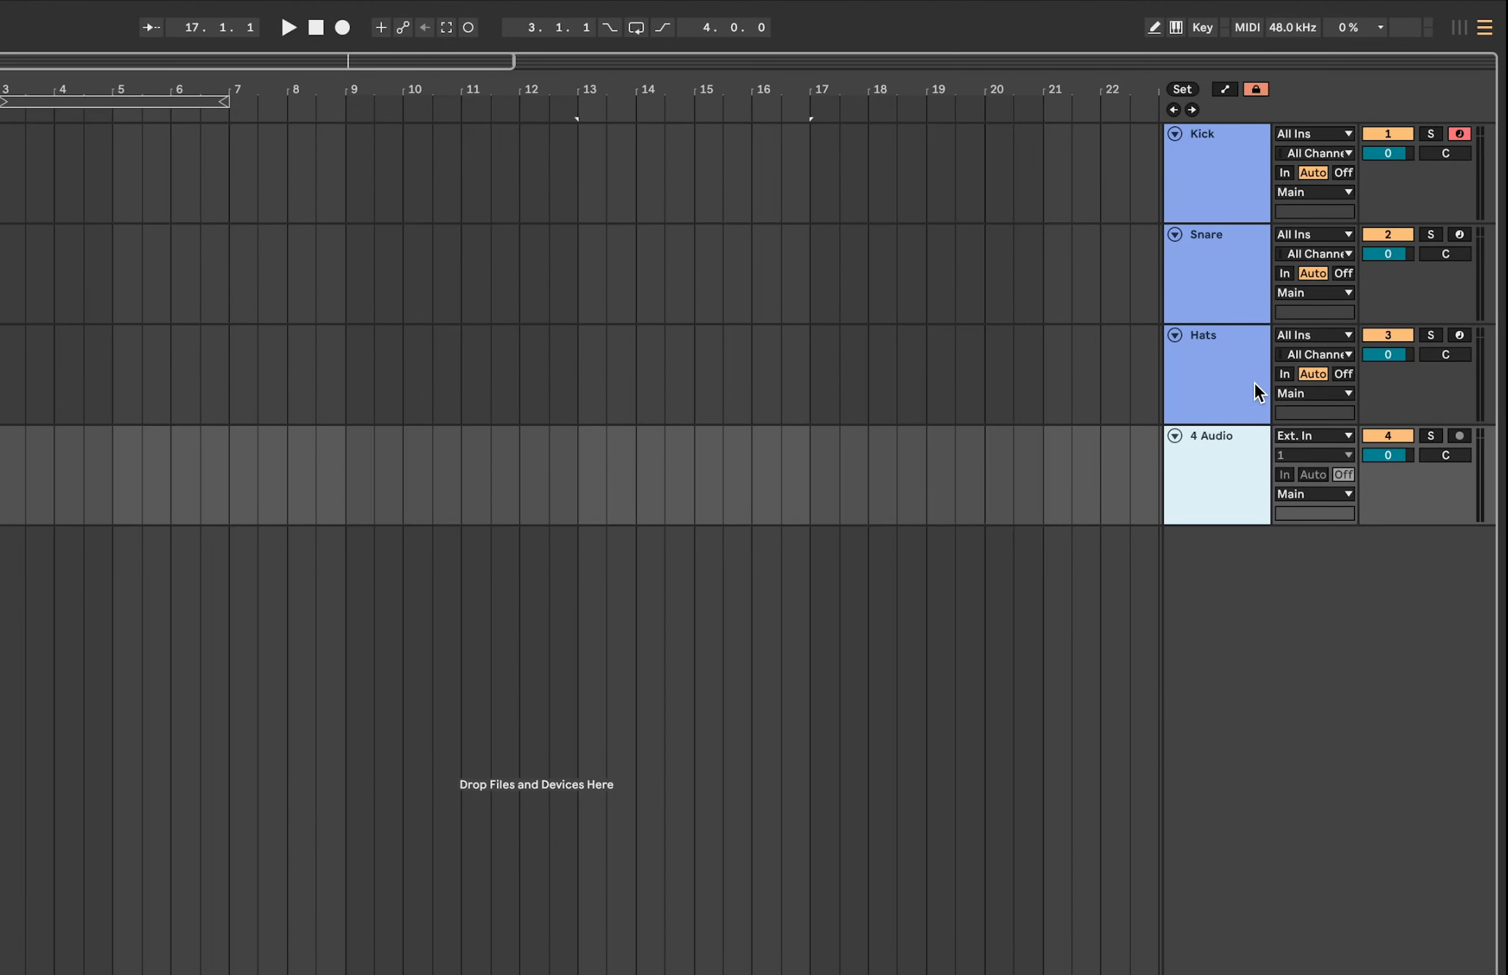
Insert an audio track below Hats and name it Crash
click(1226, 390)
key(super+t)
key(super+r)
text(Ce)
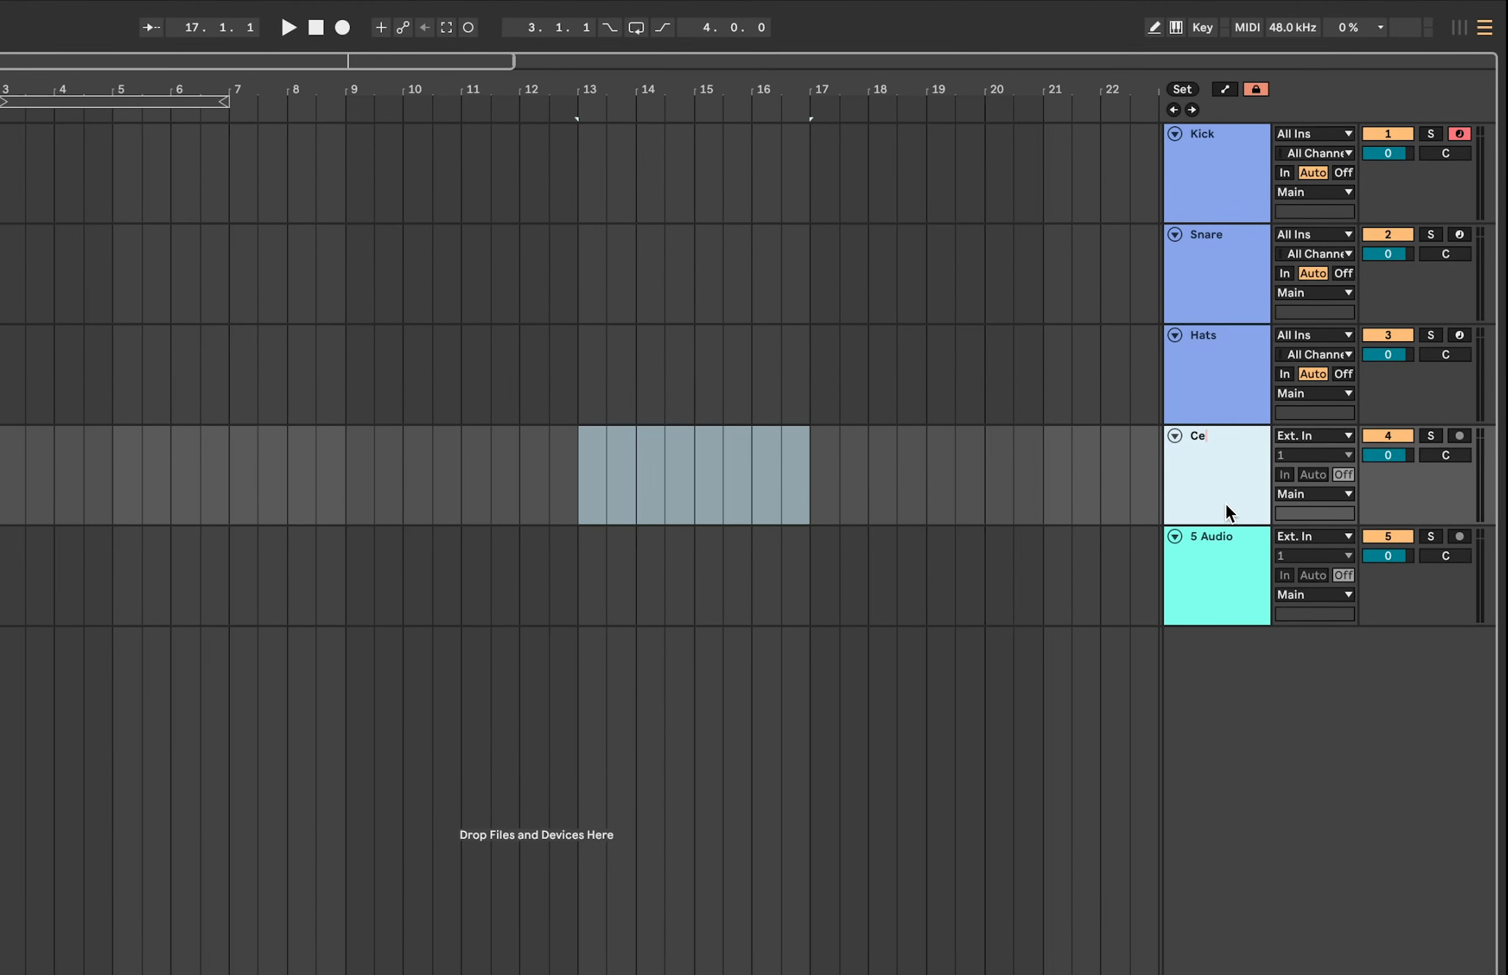
key(BackSpace)
text(rash)
Group the Kick, Snare, Hats and Crash tracks and name the group Drums
click(1216, 154)
shift+click(1220, 476)
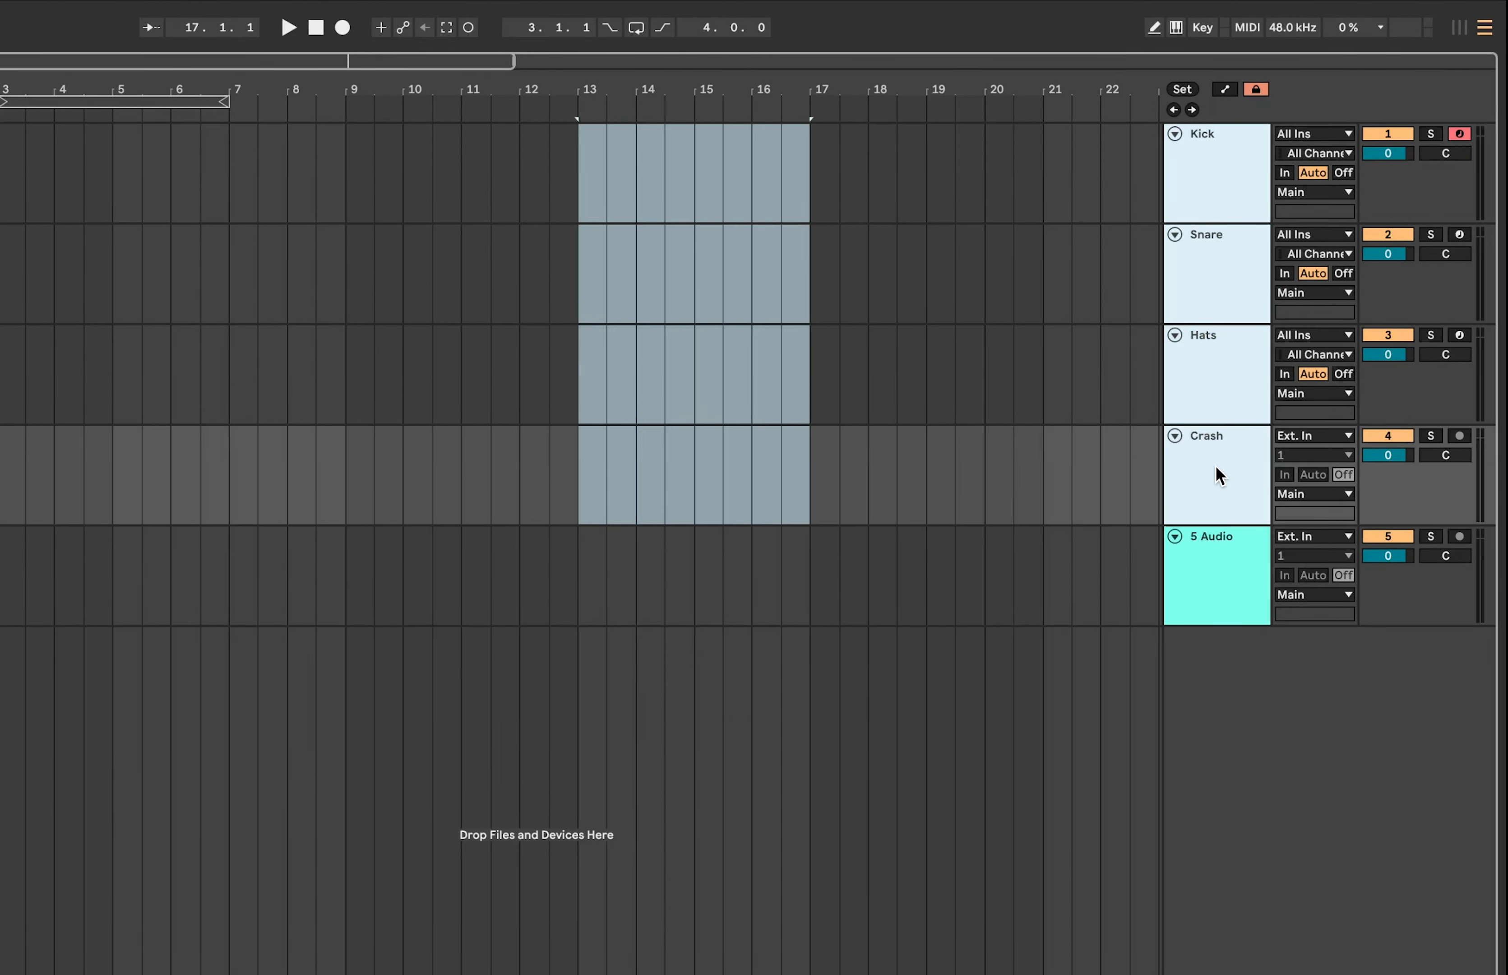
key(super+g)
key(super+r)
text(Drums)
key(Return)
Fold the Kick, Snare, Hats and Crash tracks inside the Drums group
click(1175, 214)
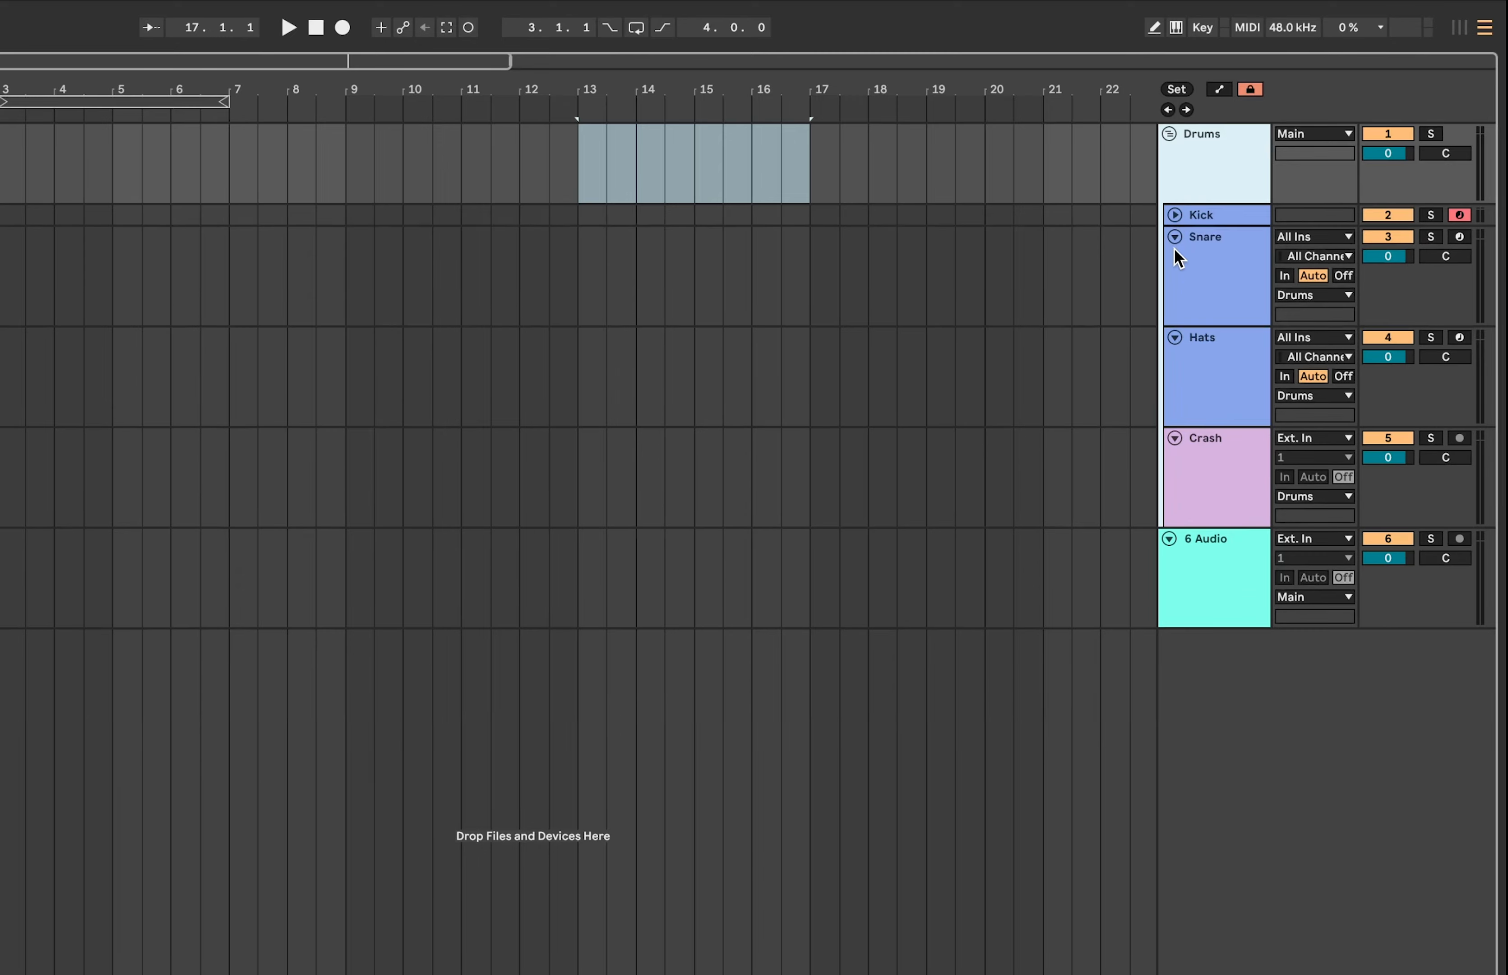
click(1175, 236)
click(1175, 258)
click(1175, 279)
Insert a MIDI track below the unnamed audio track and name it Lead
click(1212, 333)
key(super+shift+t)
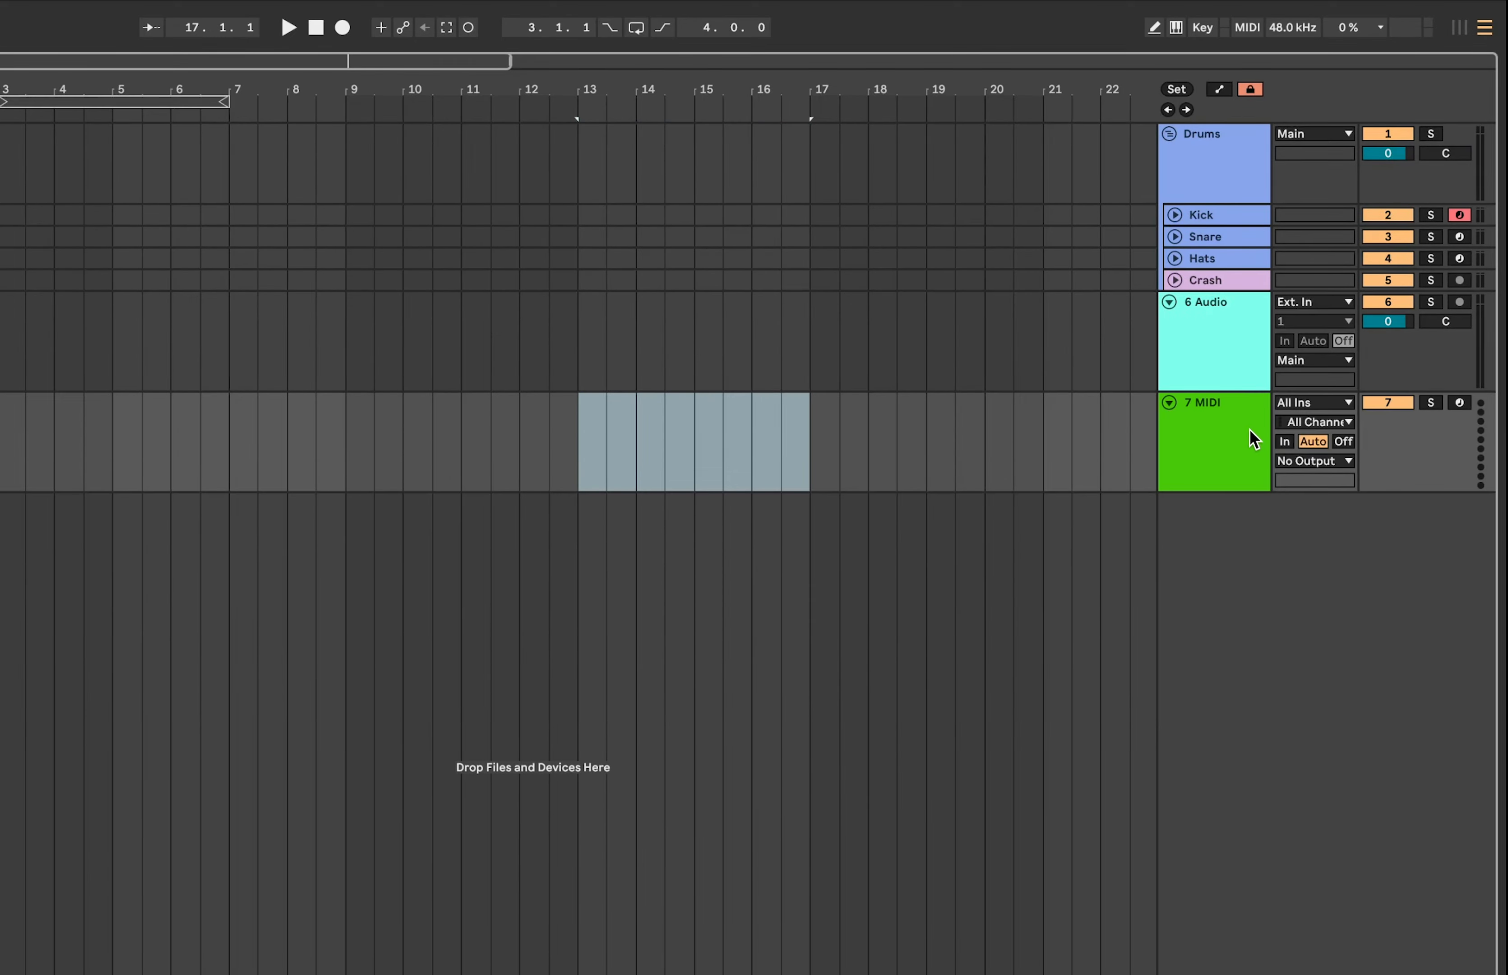
key(super+r)
text(Lead)
Duplicate the Lead track and rename the copy Chords
key(super+d)
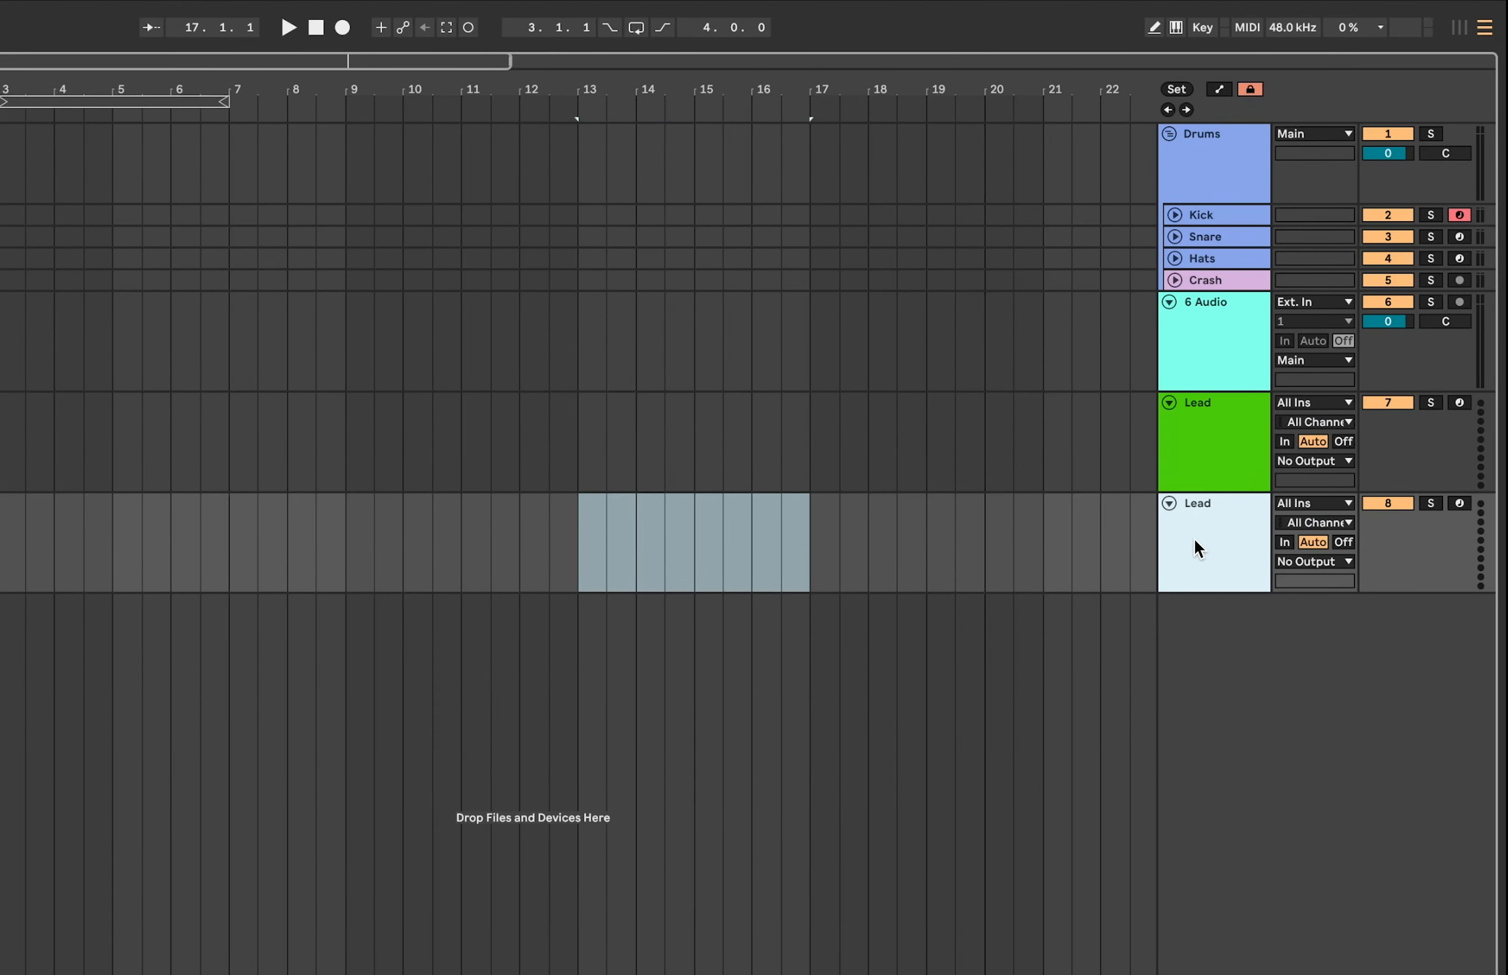
key(super+r)
text(Chords)
Group the Lead and Chords tracks and name the group Synths
shift+click(1203, 443)
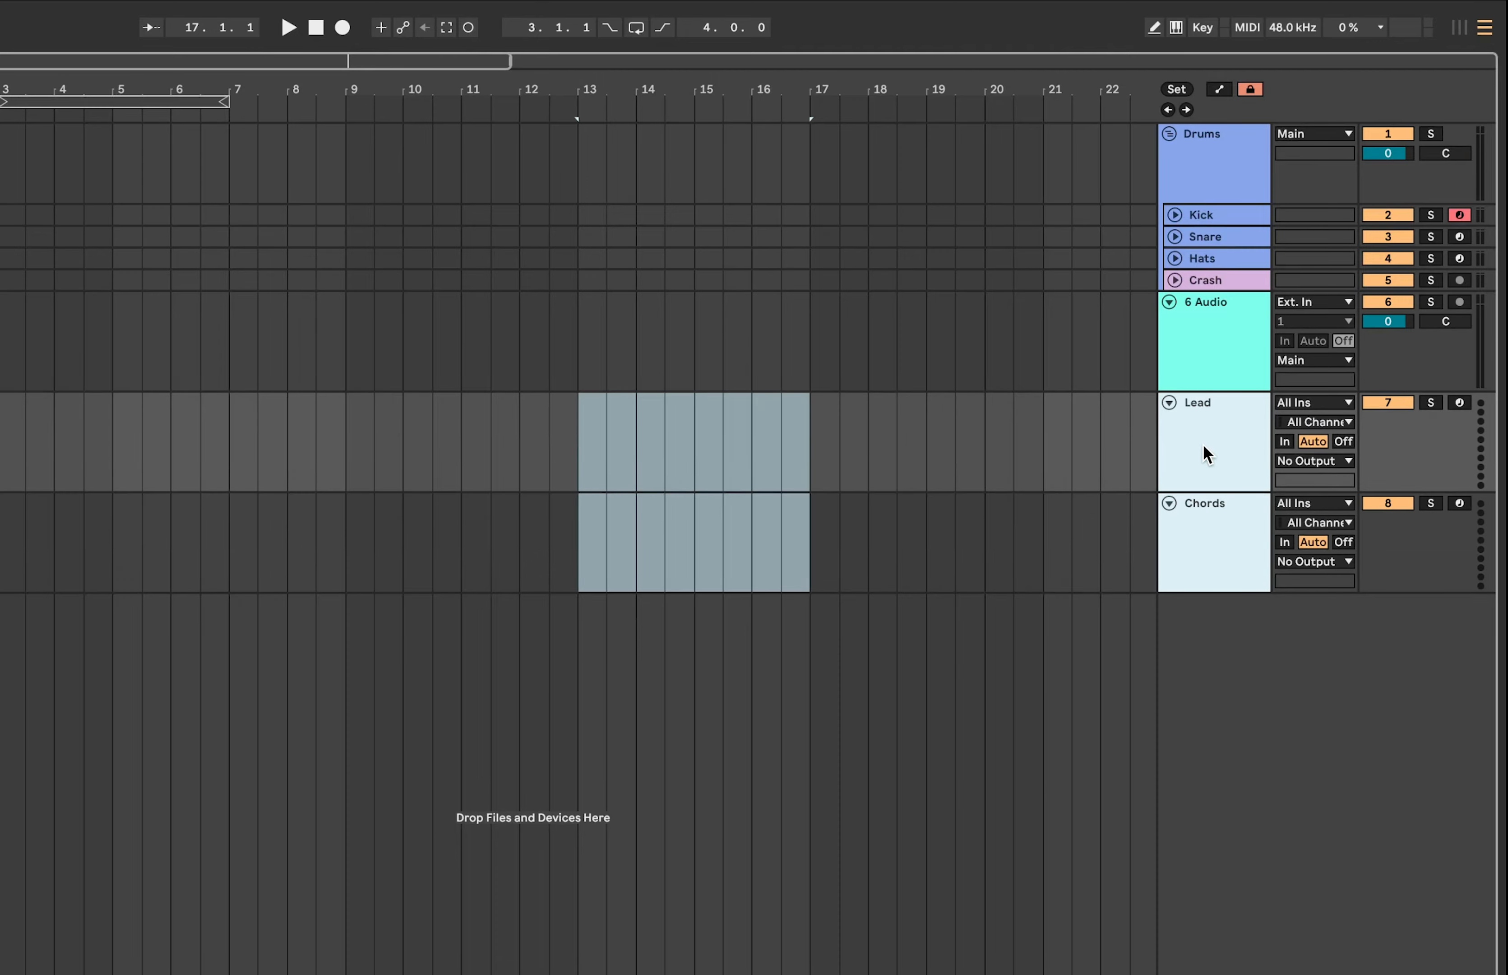
key(super+g)
key(super+r)
text(Synths)
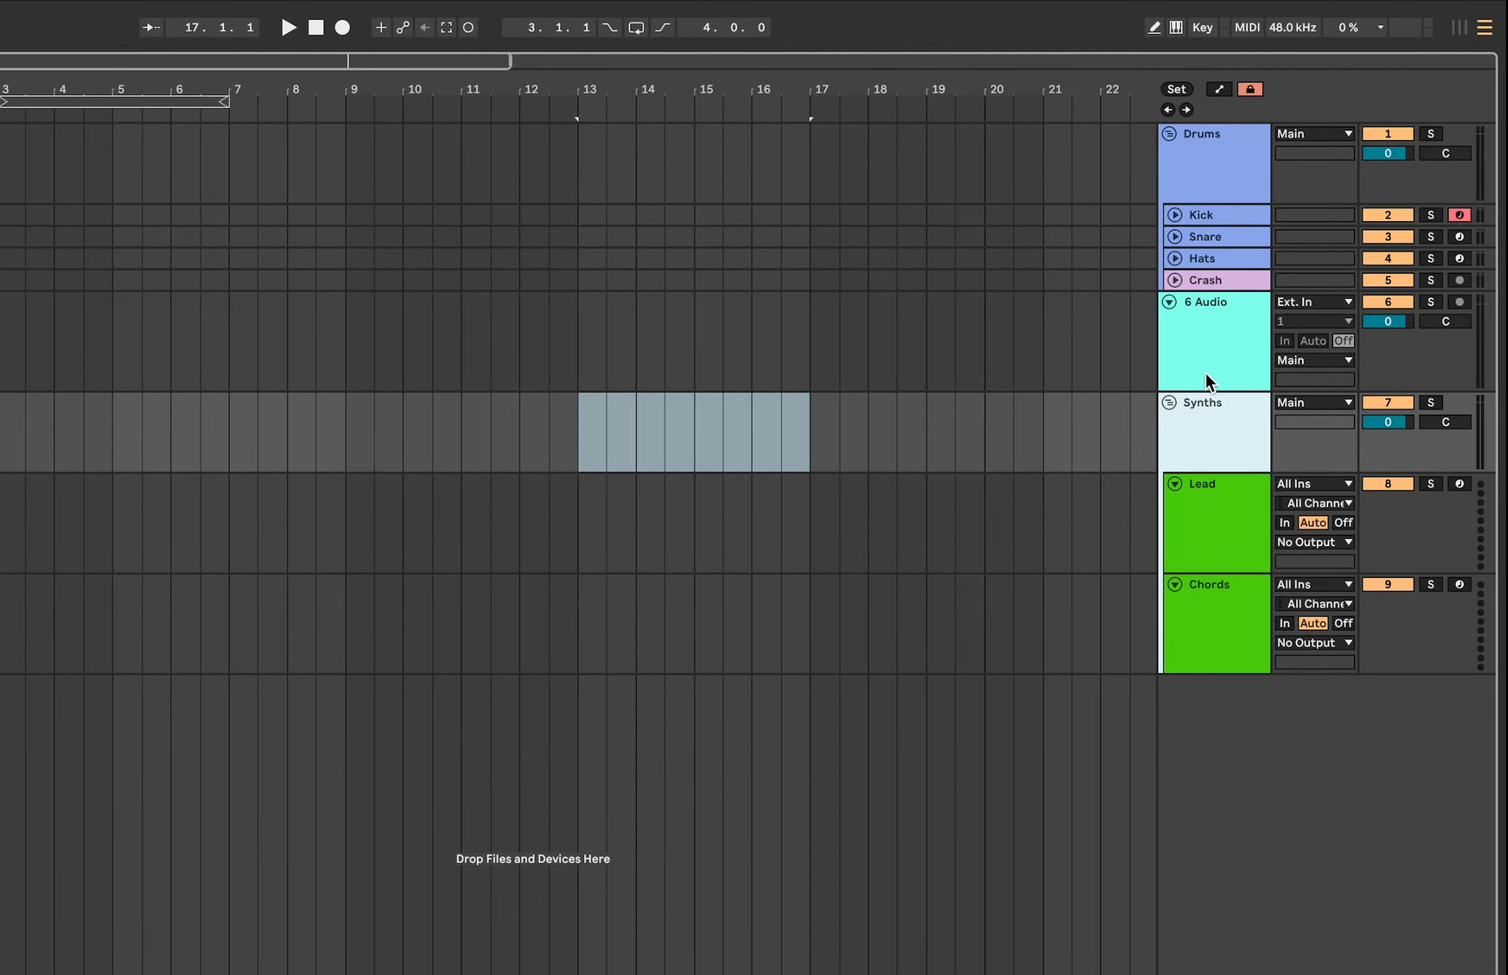
Insert a MIDI track named Low Bass below the Synths group, and duplicate it as Mid Bass
key(super+shift+t)
key(super+r)
text(Ba)
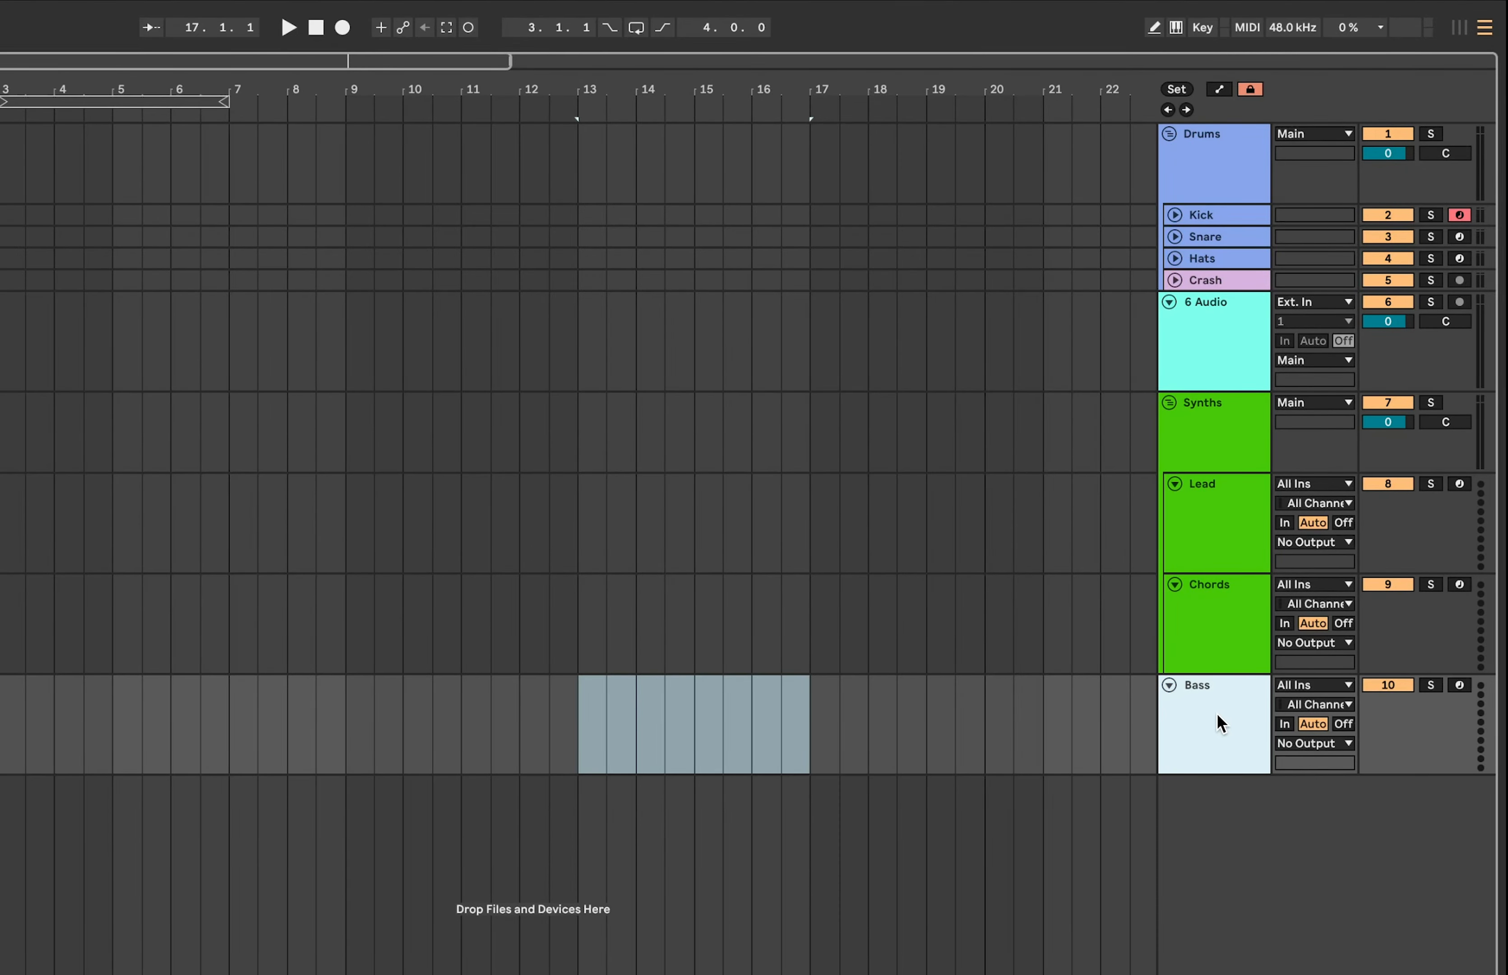
key(super+d)
key(super+r)
text(Mid Bass)
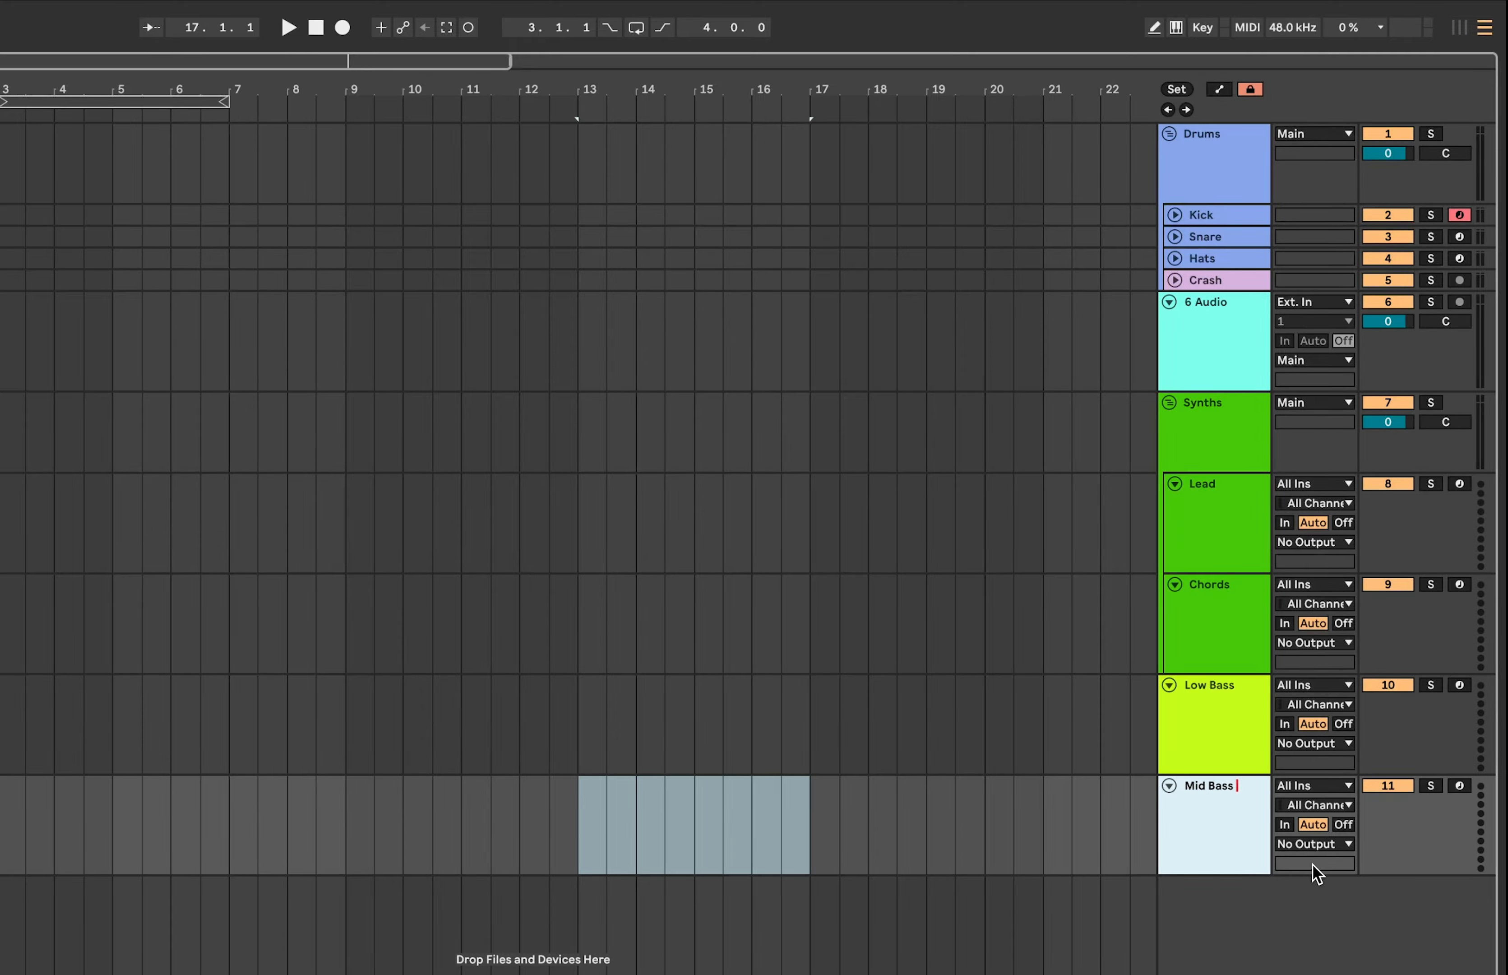
key(Return)
Duplicate the Mid Bass track and rename the copy Top Bass
key(super+d)
key(super+r)
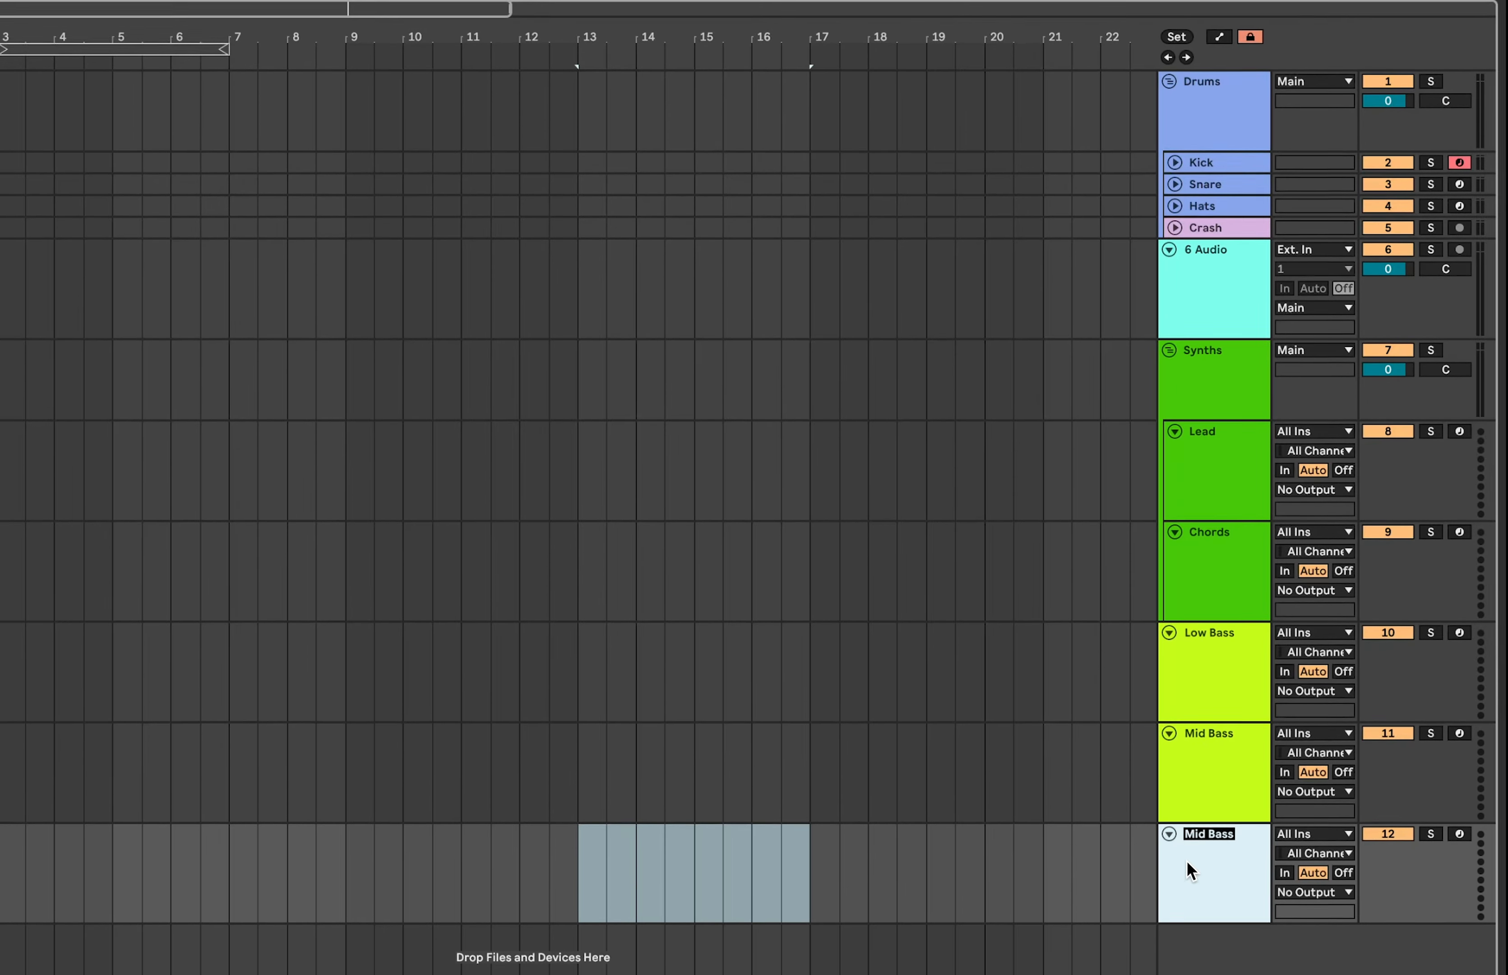
text(Top Bass)
key(Return)
Group the Low Bass, Mid Bass and Top Bass tracks and name the group Bass
shift+click(1152, 592)
key(super+g)
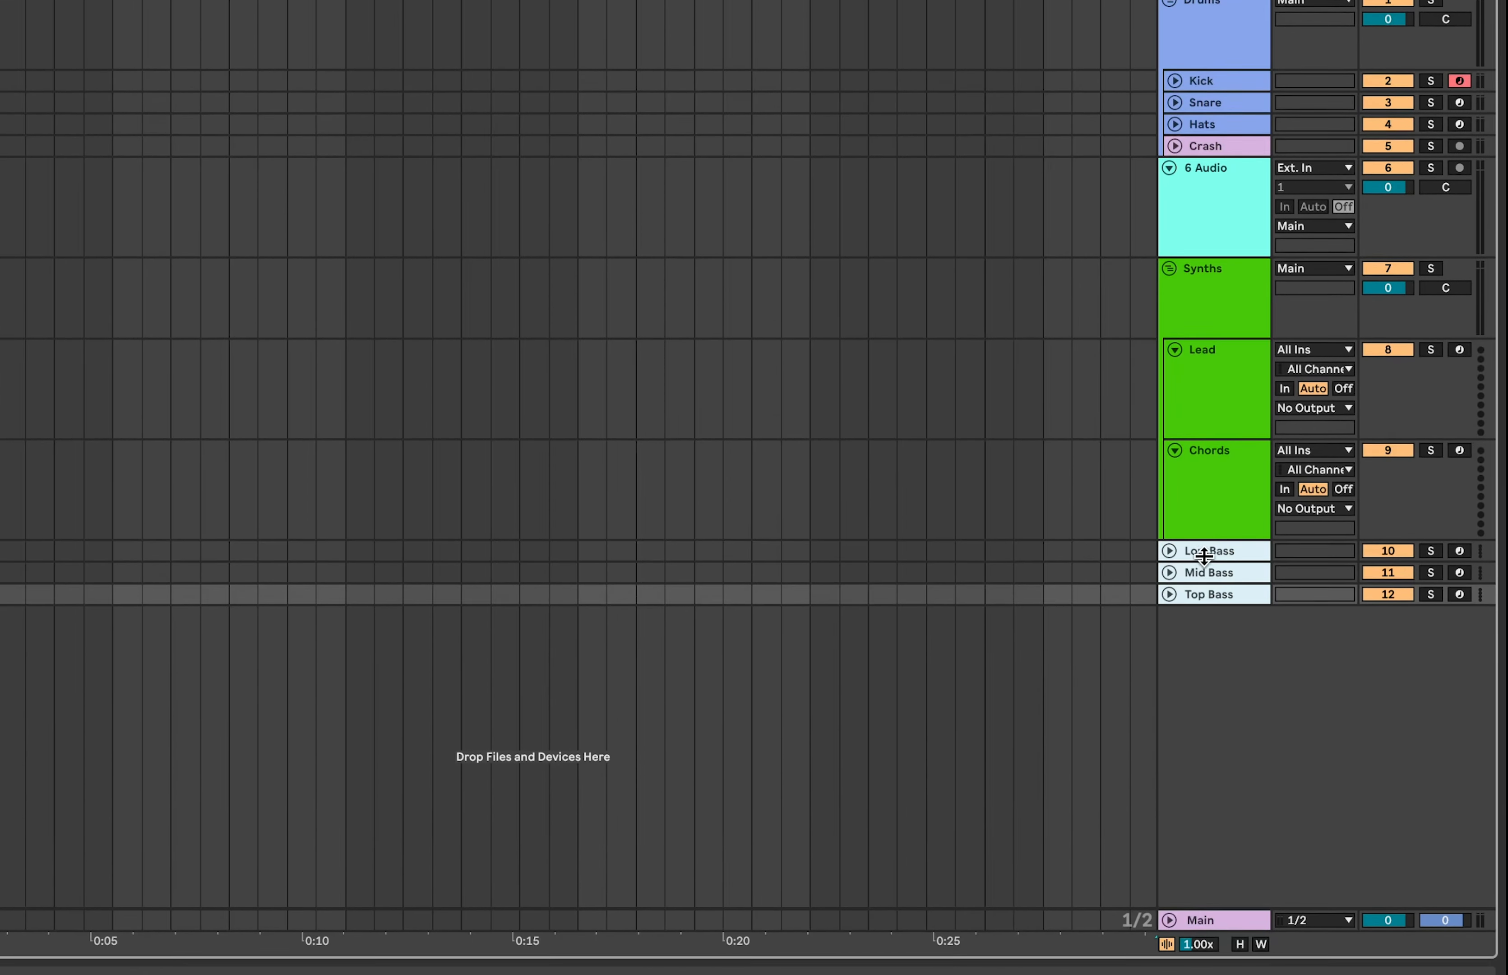
key(super+r)
text(a)
key(BackSpace)
text(Bass)
key(Return)
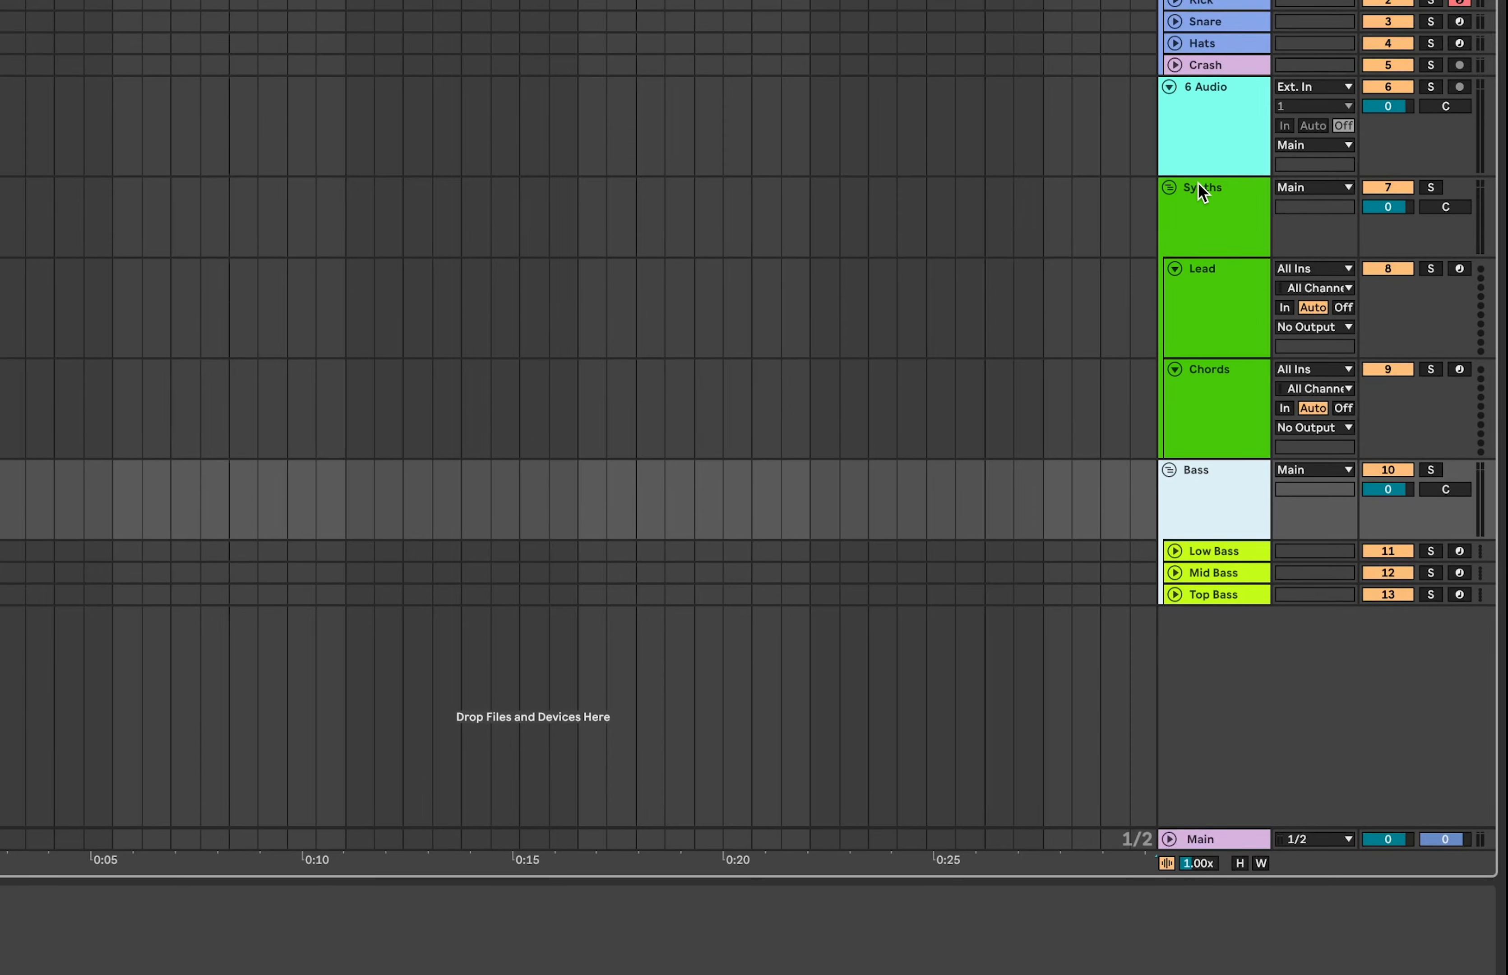
Color the Kick, Snare, Hats and Crash tracks red
click(1198, 223)
shift+click(1207, 422)
click(1204, 1)
shift+click(1208, 65)
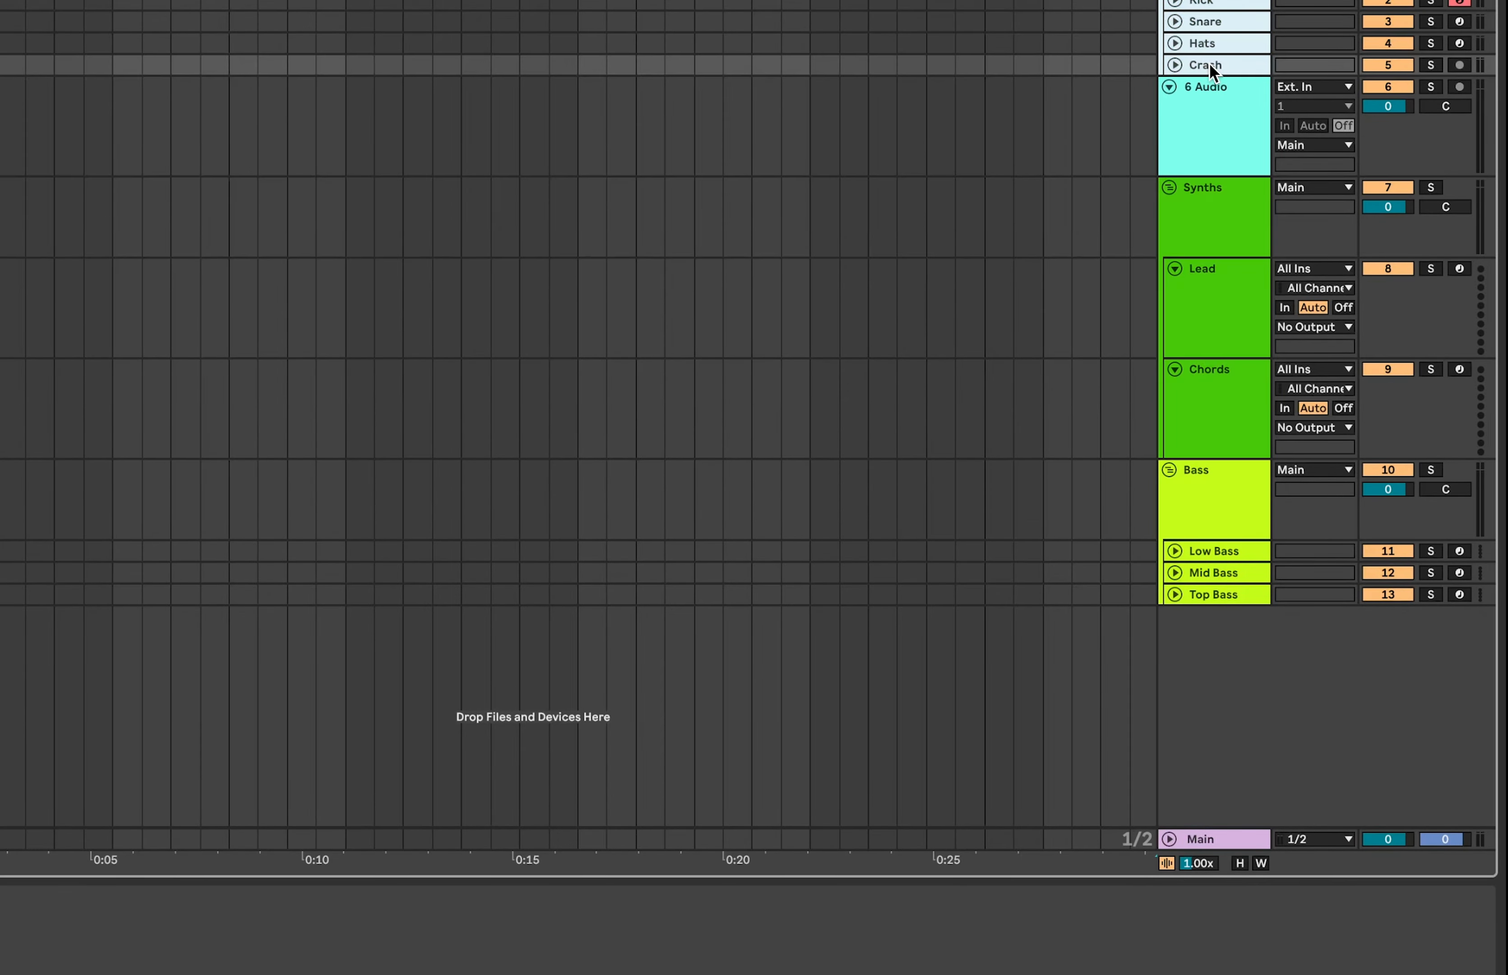
right_click(1208, 64)
click(1229, 431)
Delete the unnamed audio track between the Drums and Synths groups
click(1189, 223)
click(1212, 141)
key(Delete)
Color the Synths group and its Lead and Chords tracks yellow-green
shift+click(1225, 310)
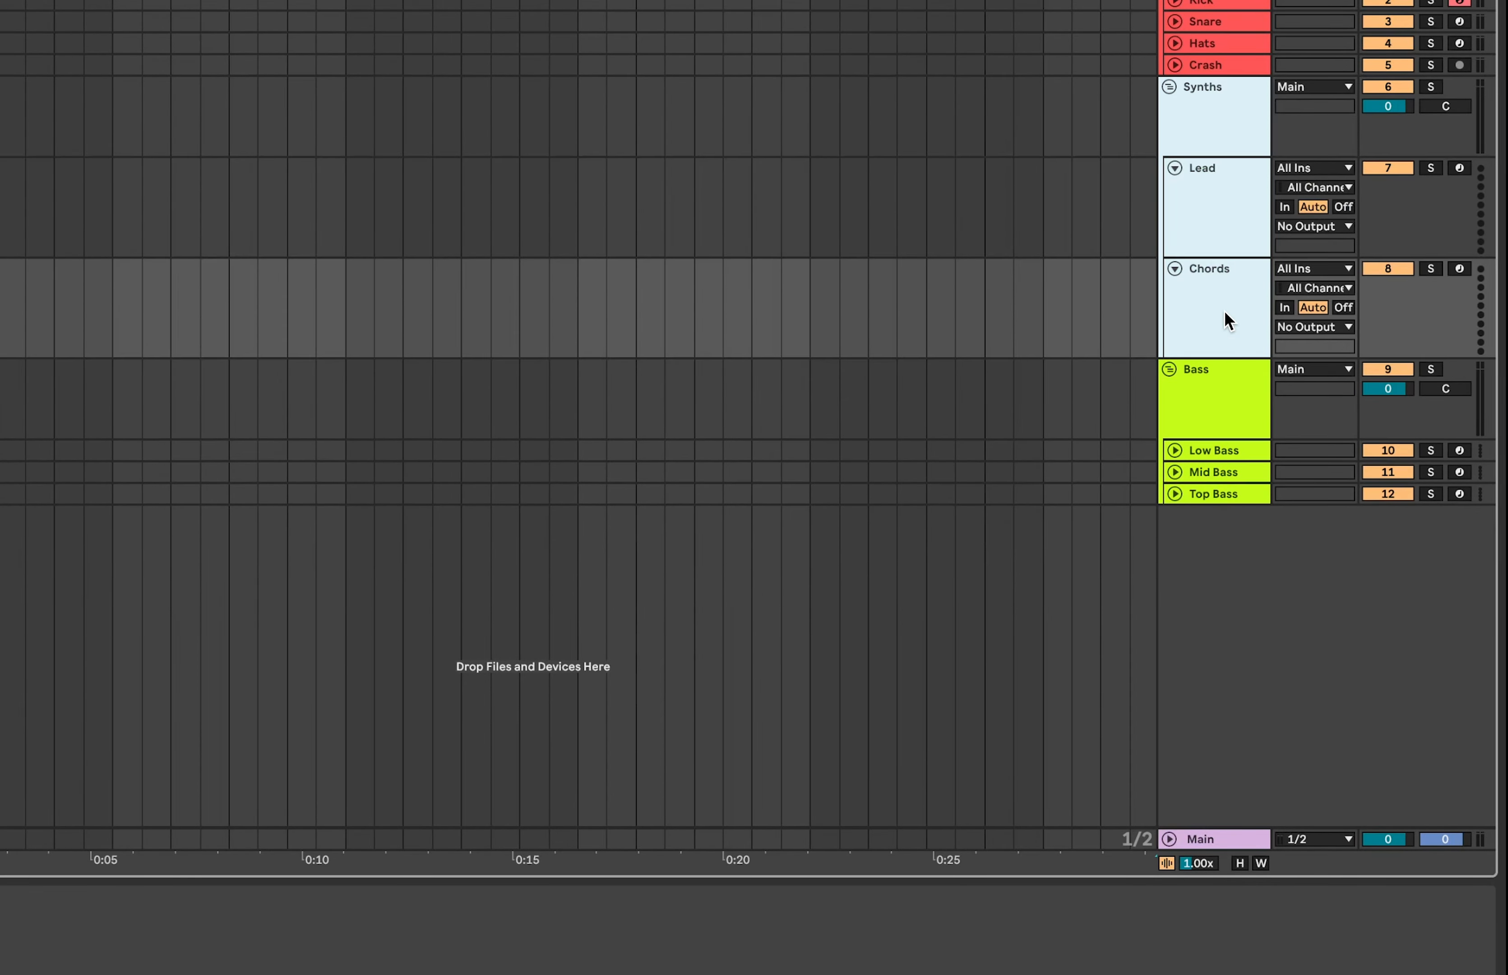
right_click(1224, 314)
click(1030, 662)
Color the Bass group and its Low Bass, Mid Bass and Top Bass tracks blue
click(1217, 401)
click(1214, 472)
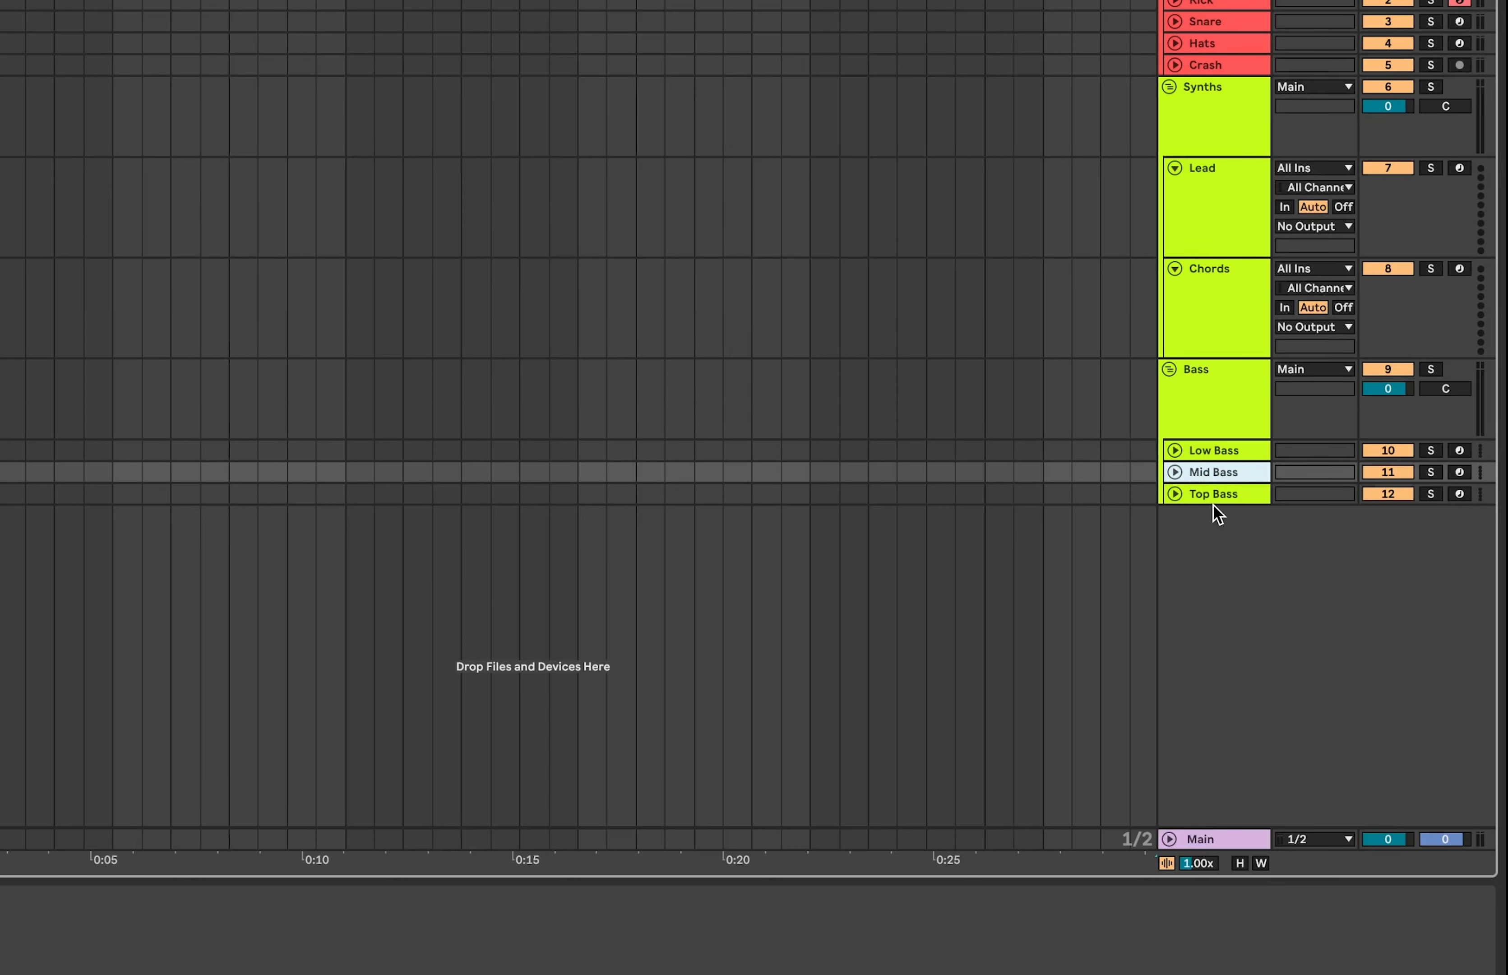
click(1204, 494)
right_click(1205, 388)
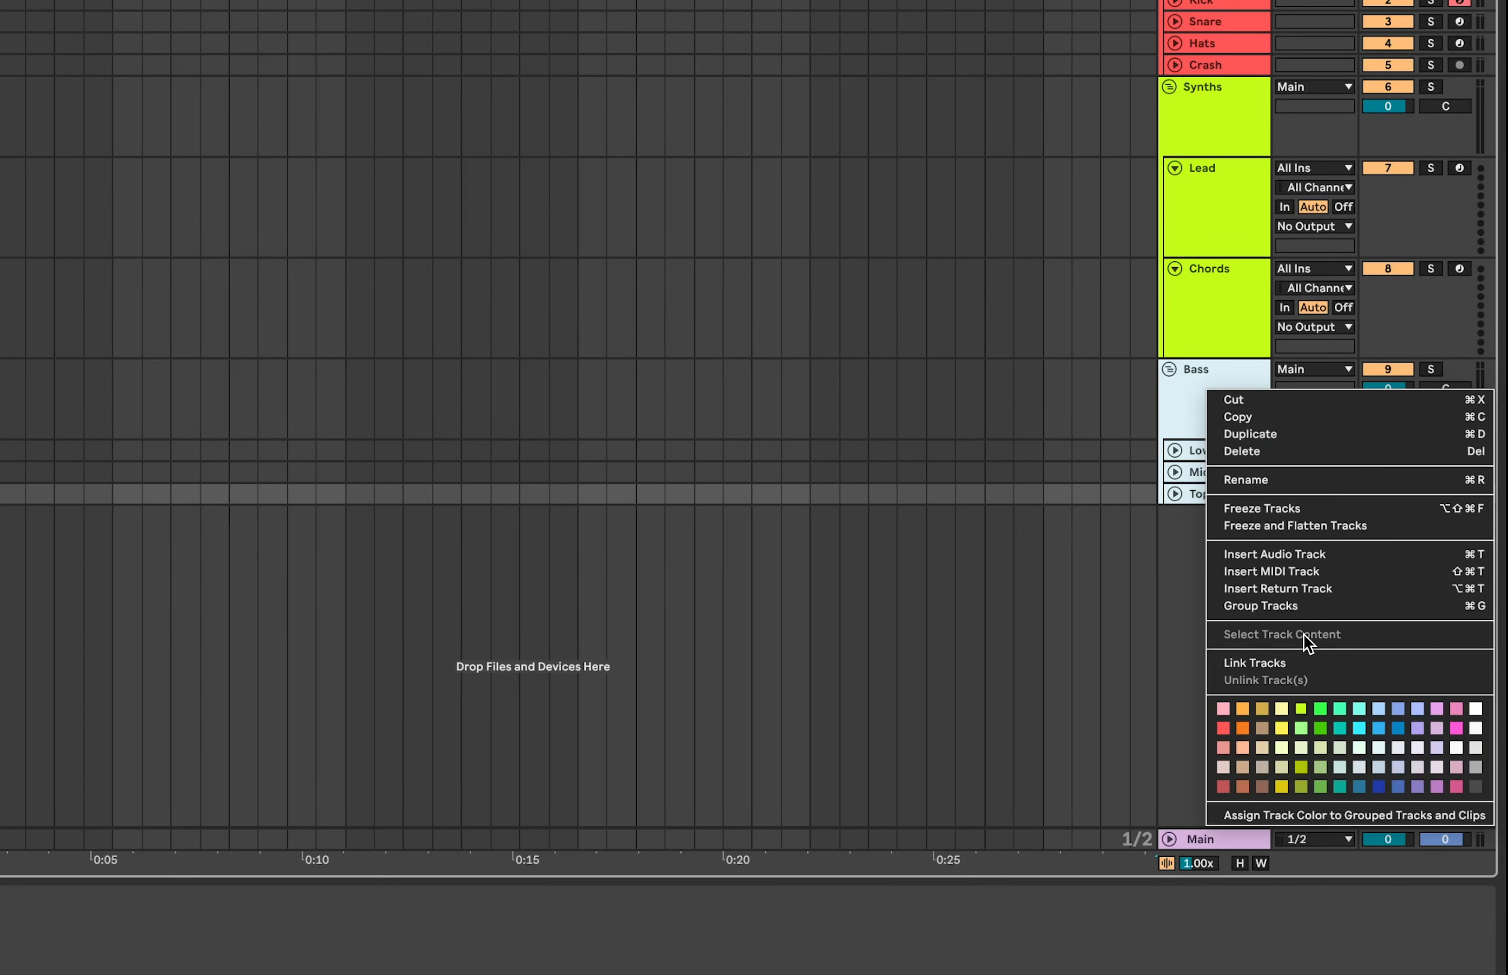
click(1397, 728)
Insert an audio track below the Bass group and name it Fx
click(1201, 376)
key(super+t)
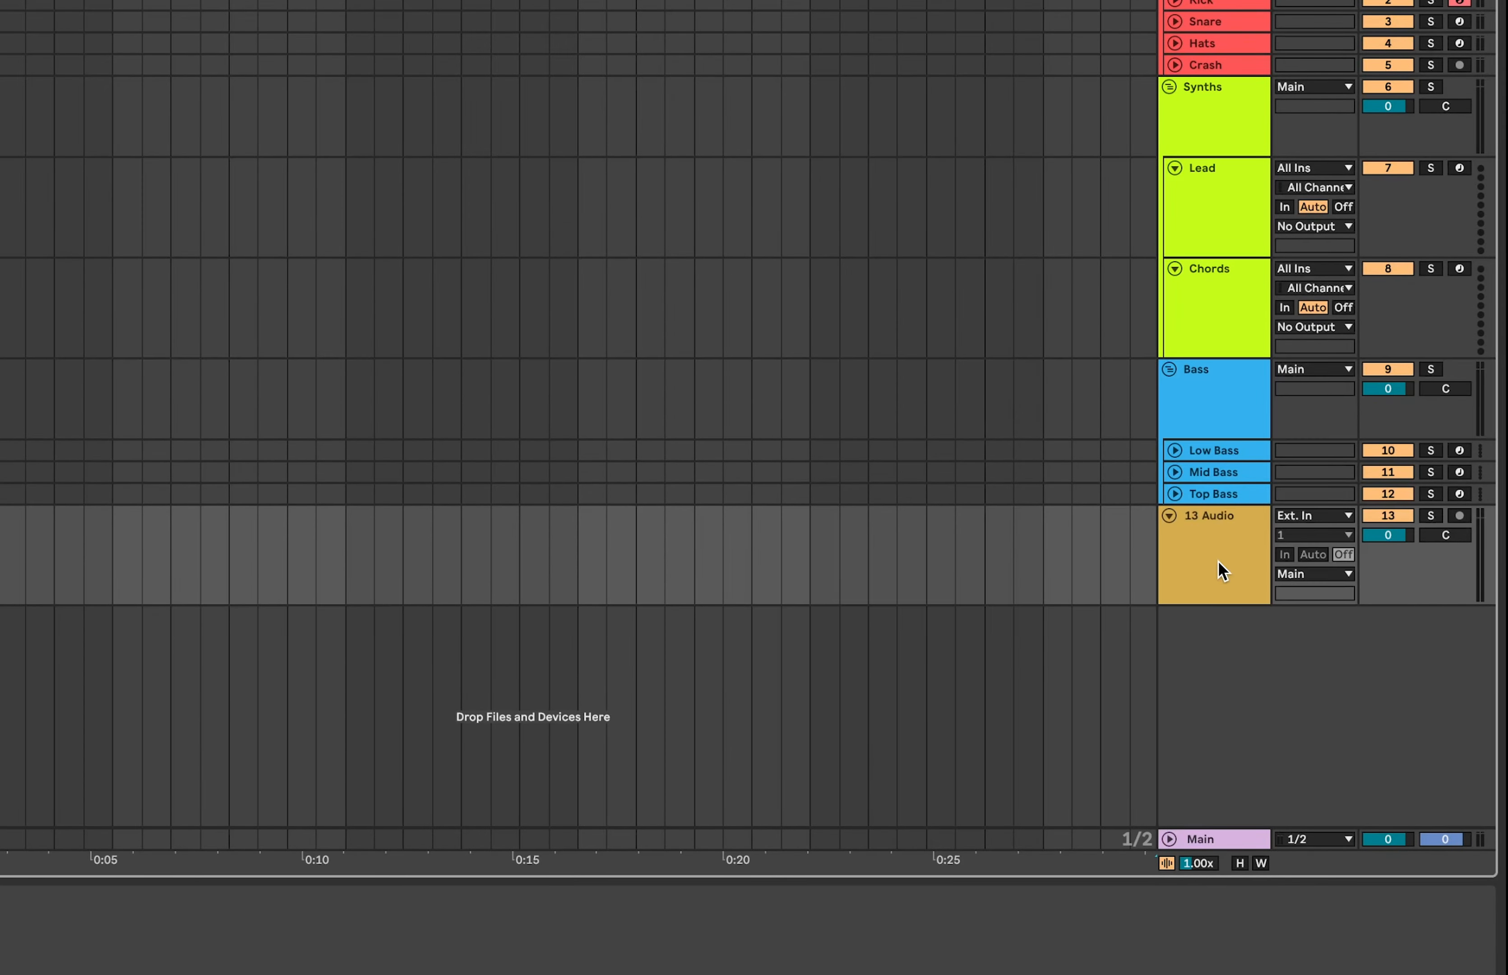
click(1223, 570)
key(super+r)
text(Fx)
key(Return)
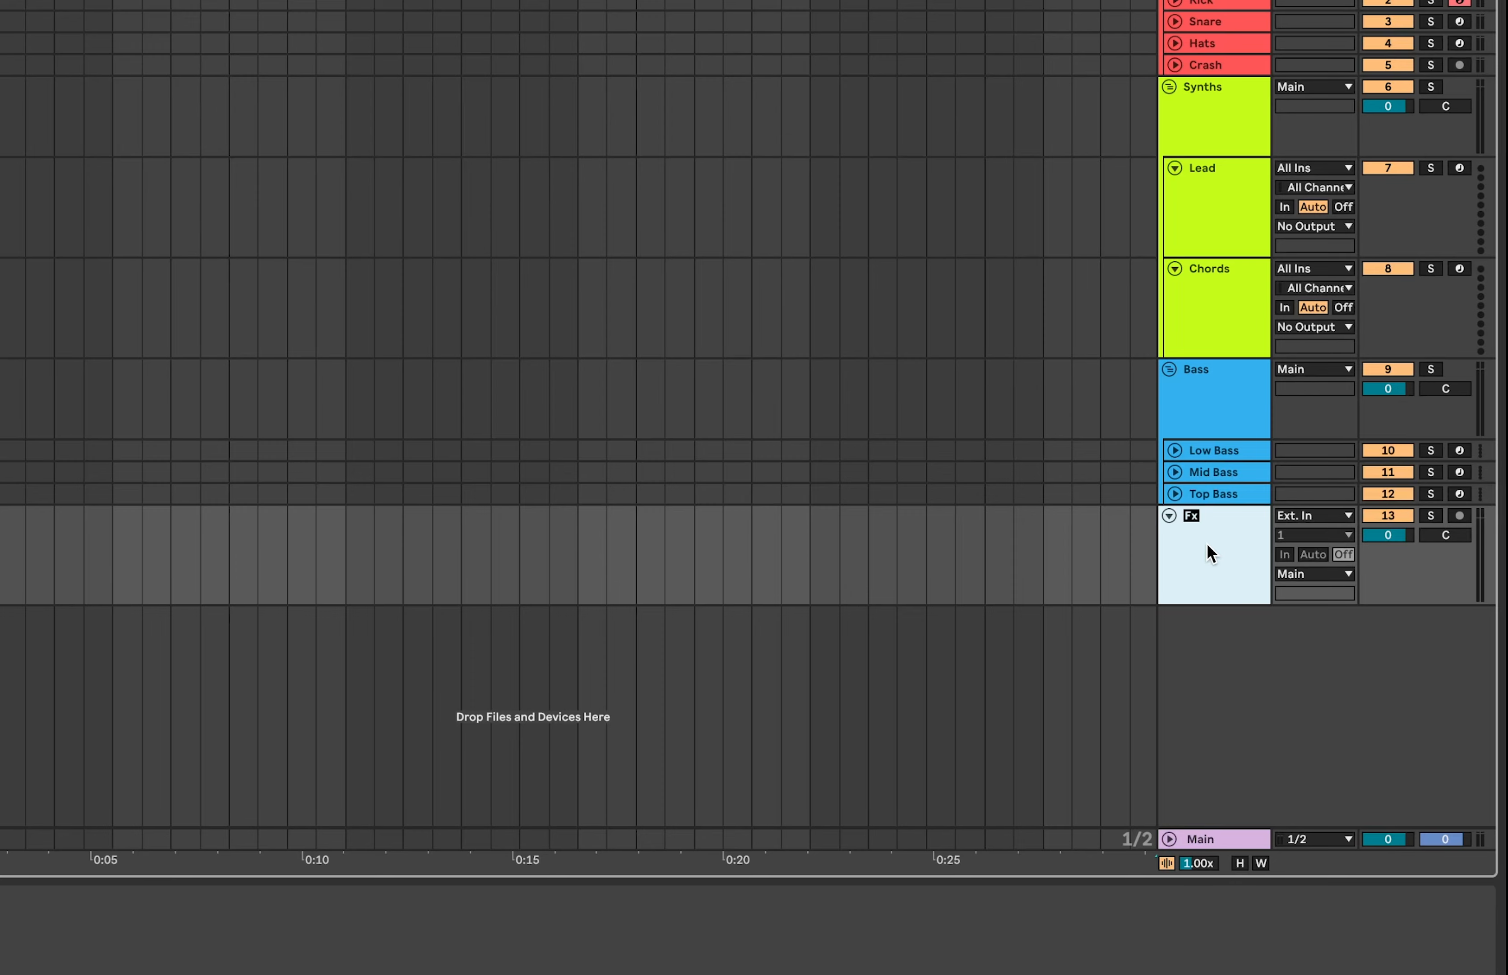
Rename the Fx track Risers, and duplicate it as a track named Downlifter
key(super+d)
key(super+r)
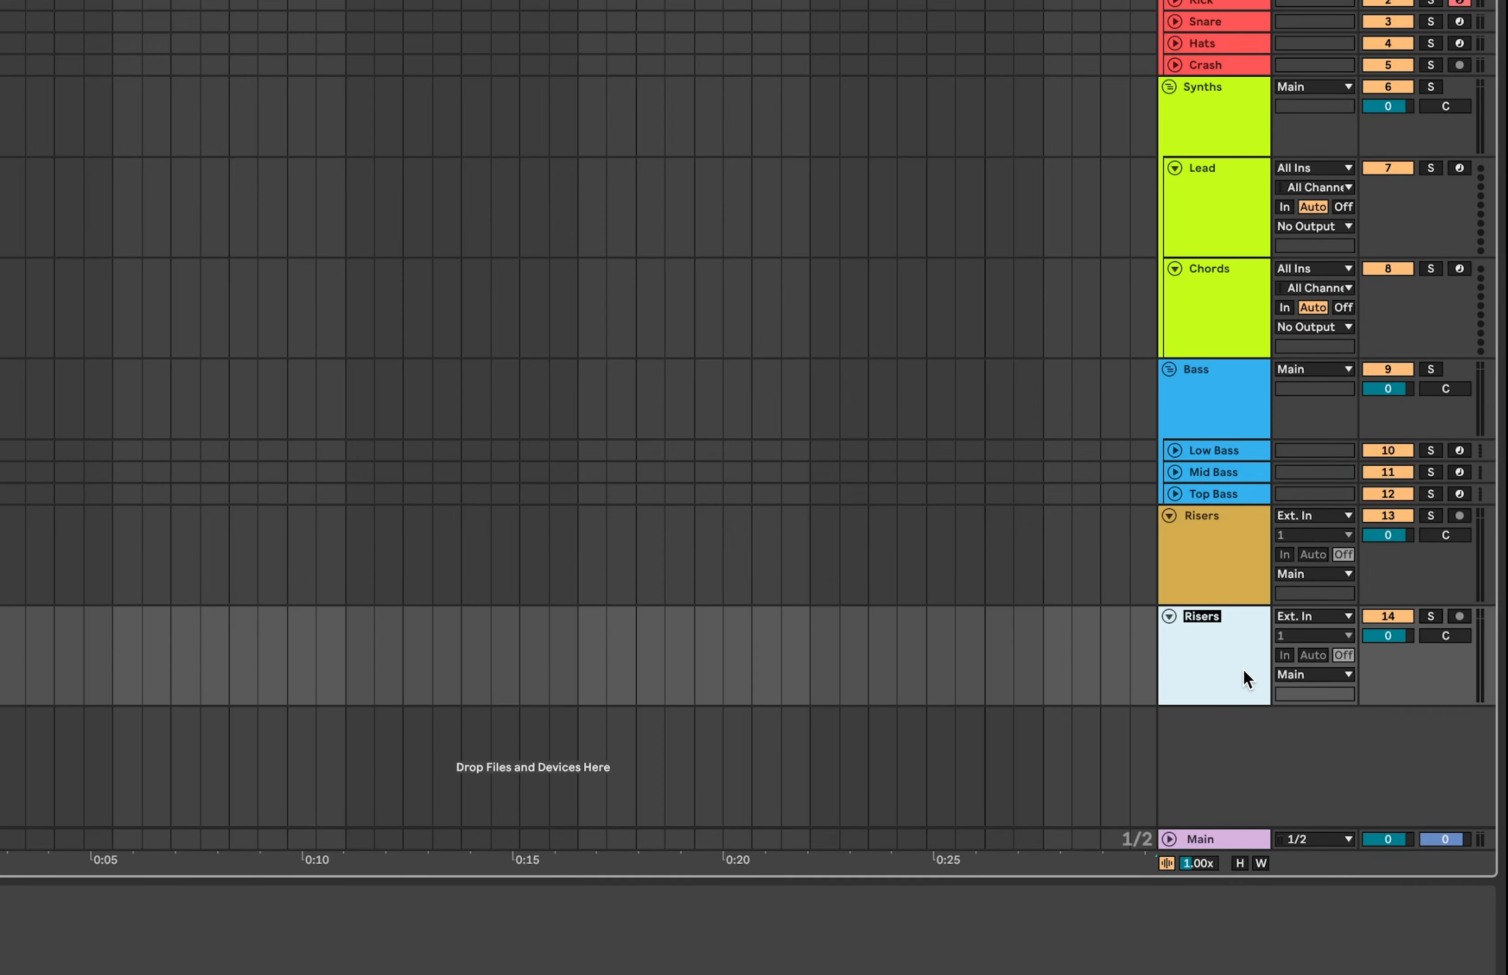
text(Downlifter)
key(Return)
Duplicate the Downlifter track and rename the copy White Noise
key(super+d)
key(super+r)
text(White)
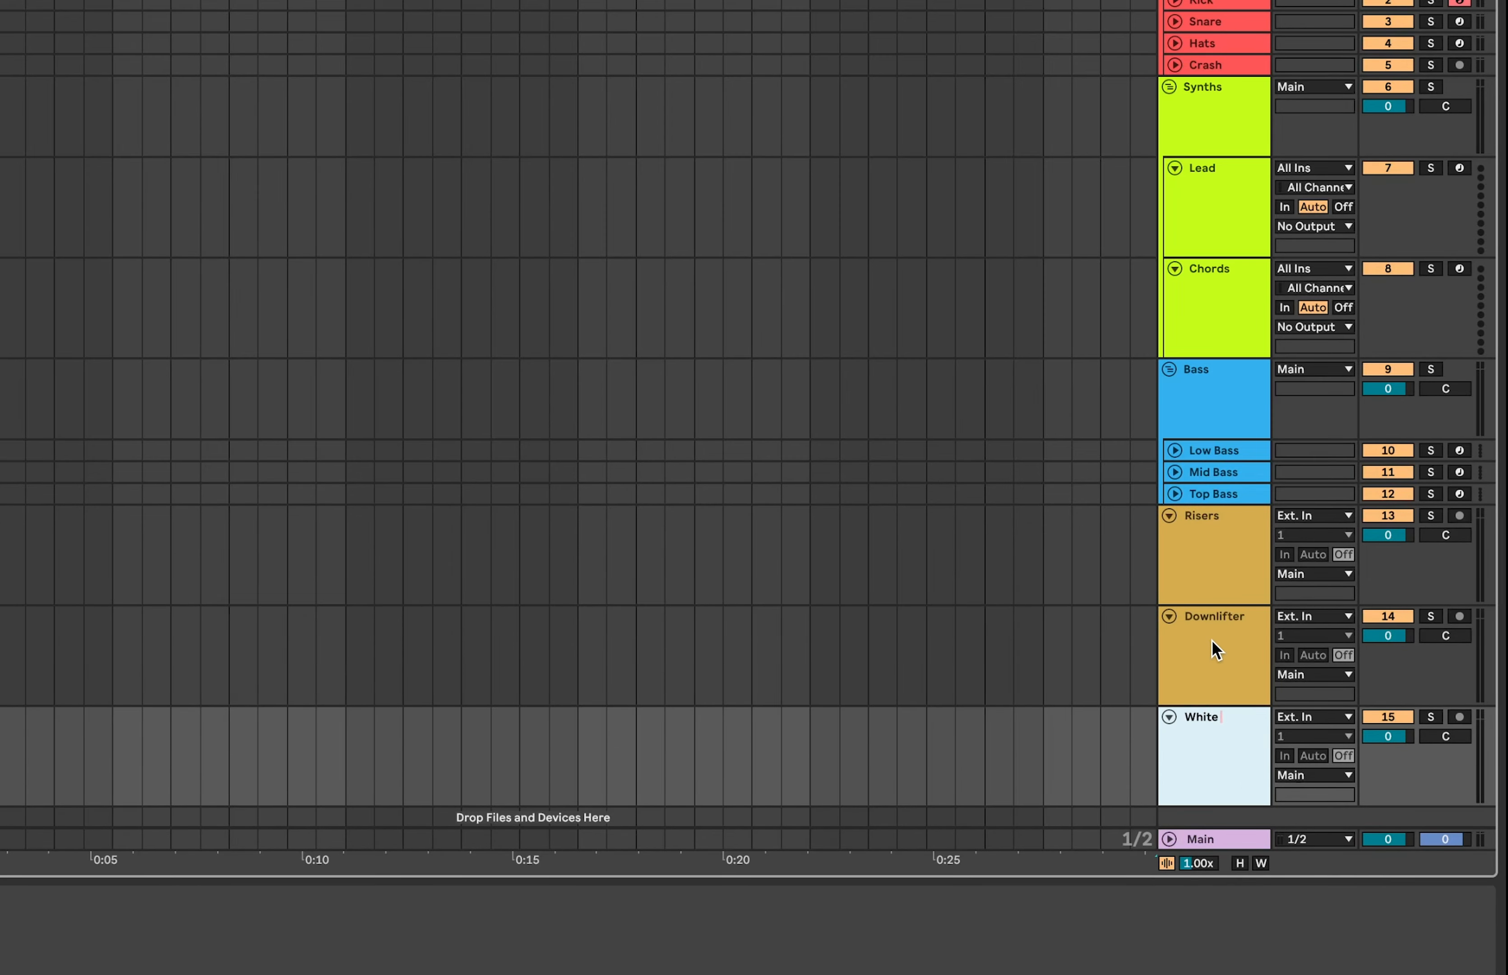
text( Noise)
key(Return)
Group the Risers, Downlifter and White Noise tracks and name the group FX
shift+click(1246, 570)
key(super+g)
key(super+r)
text(FX)
key(Return)
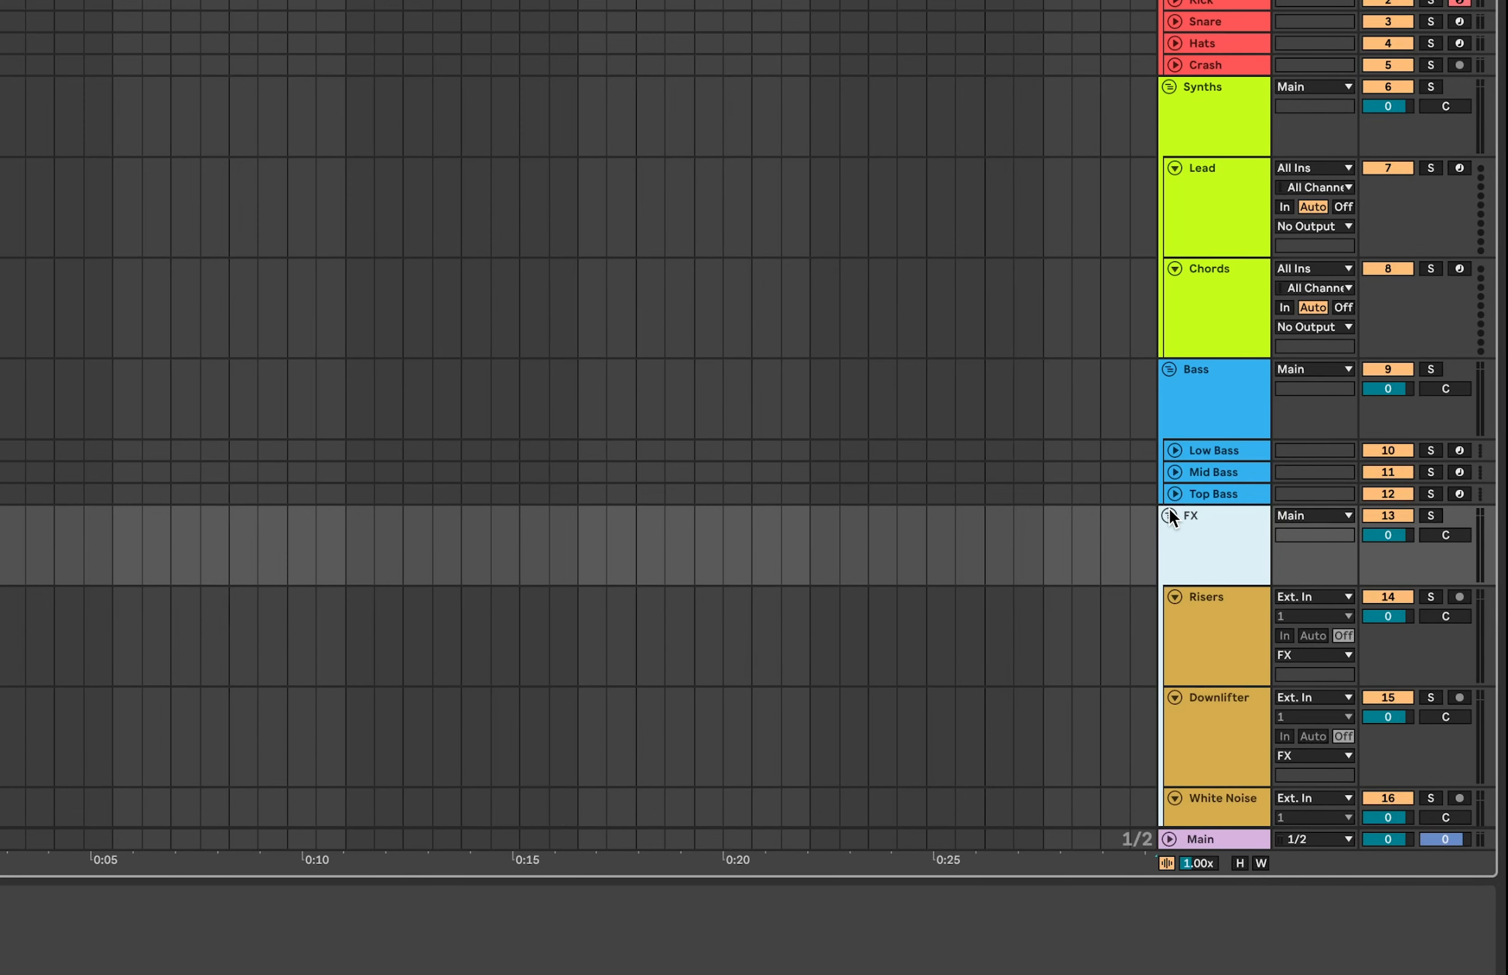
Fold the FX group and insert an audio track named References below it
click(1169, 515)
key(super+t)
key(super+z)
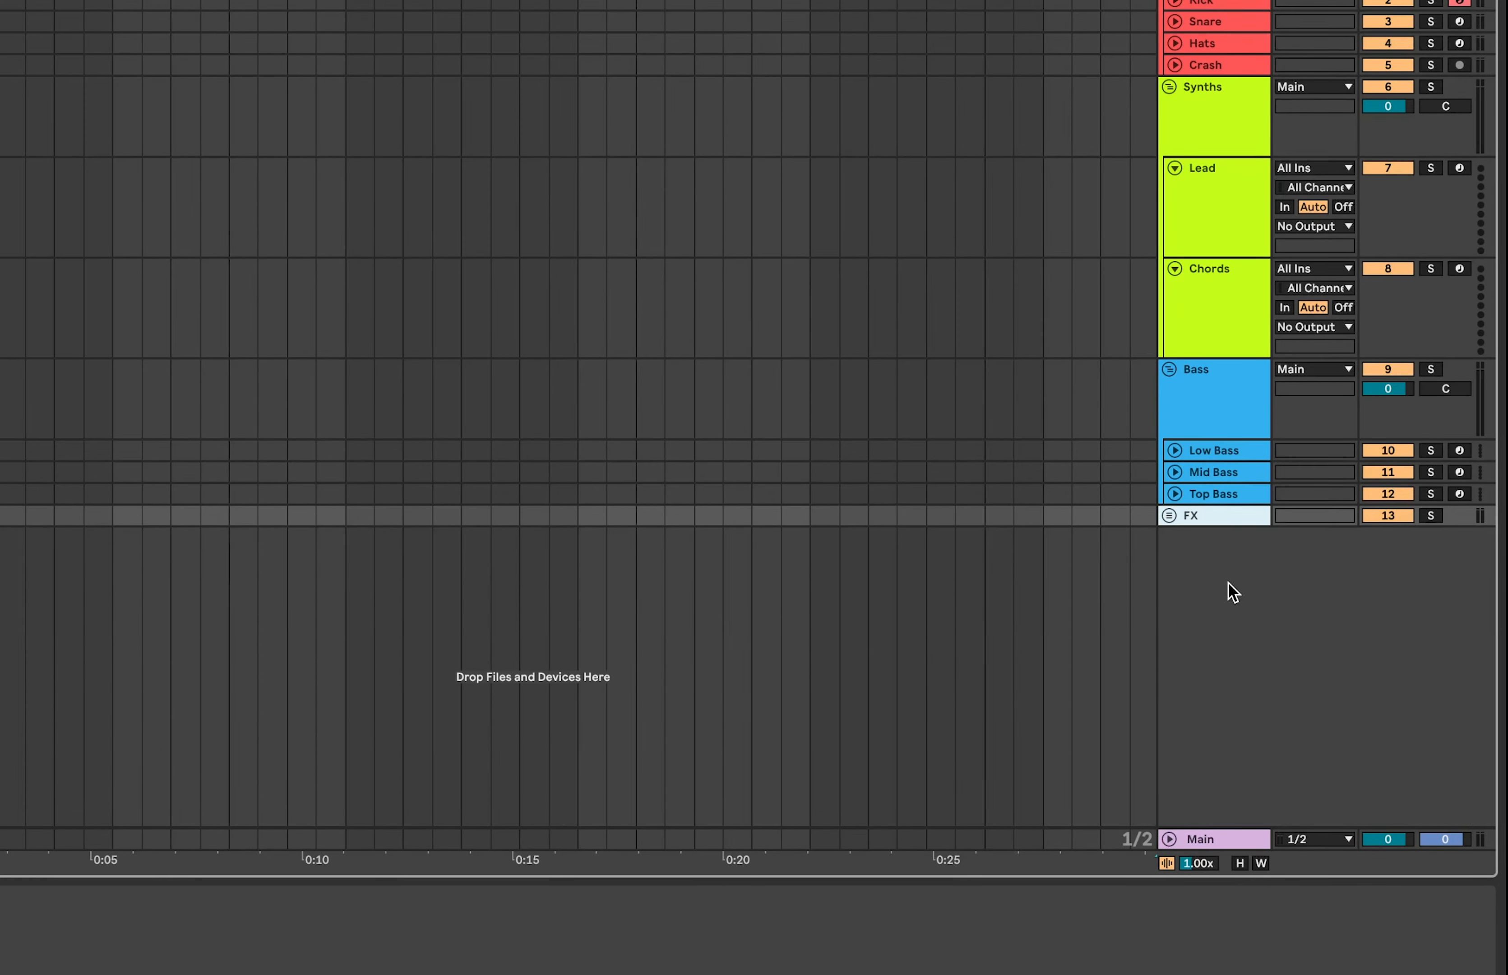
key(super+t)
key(super+r)
text(Refe)
key(Return)
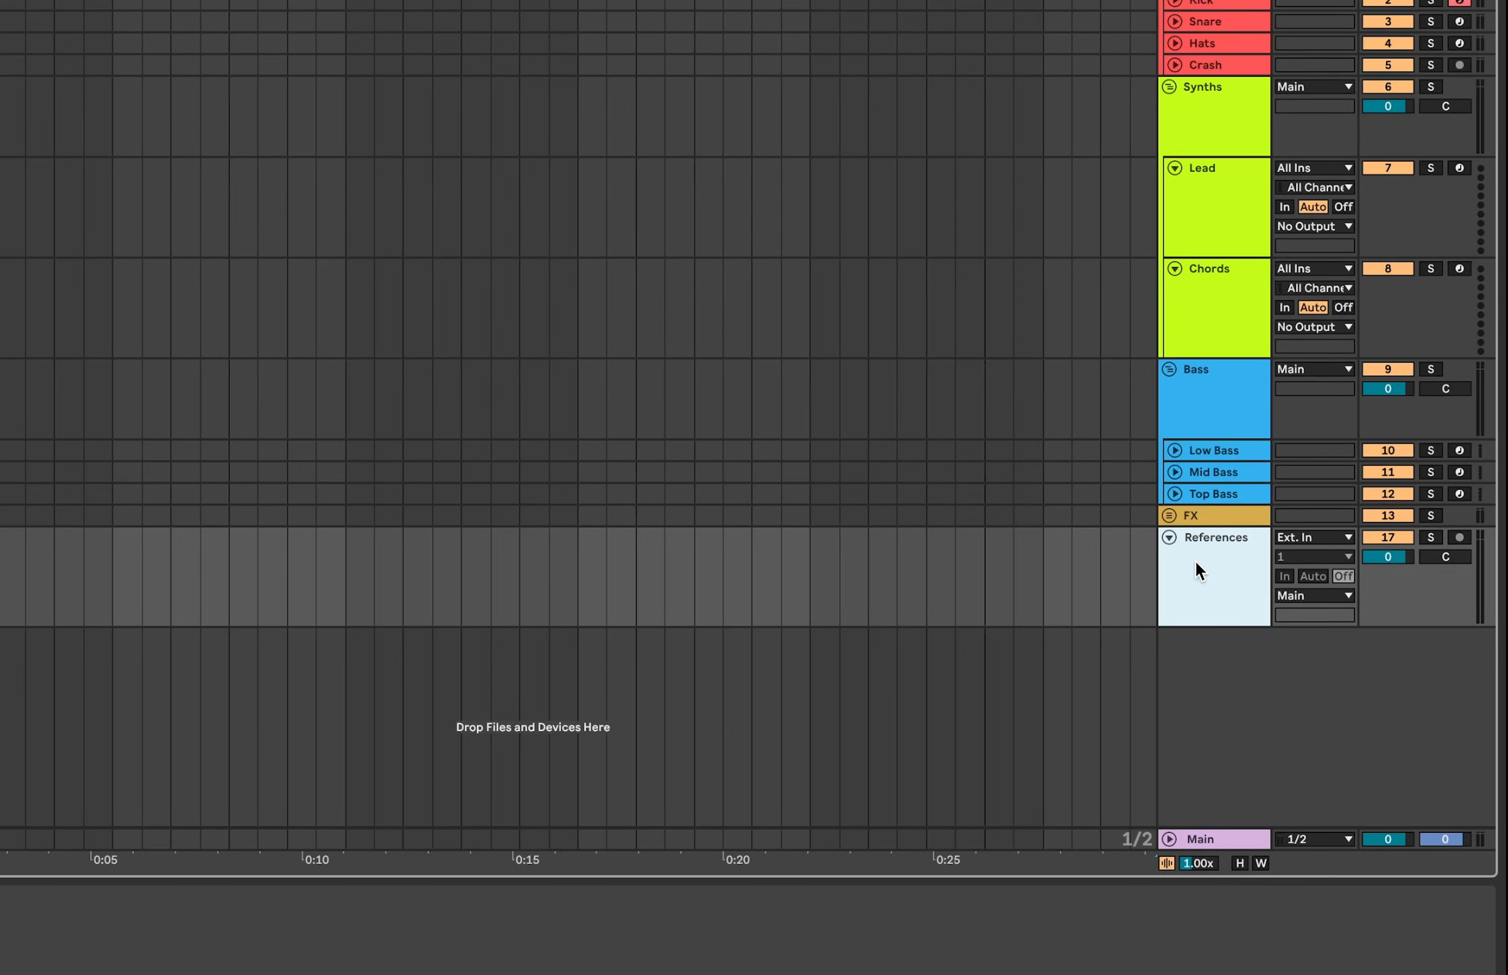
Duplicate the References track and rename the copy Reference2
key(super+d)
key(super+r)
key(Right)
key(BackSpace)
text(2)
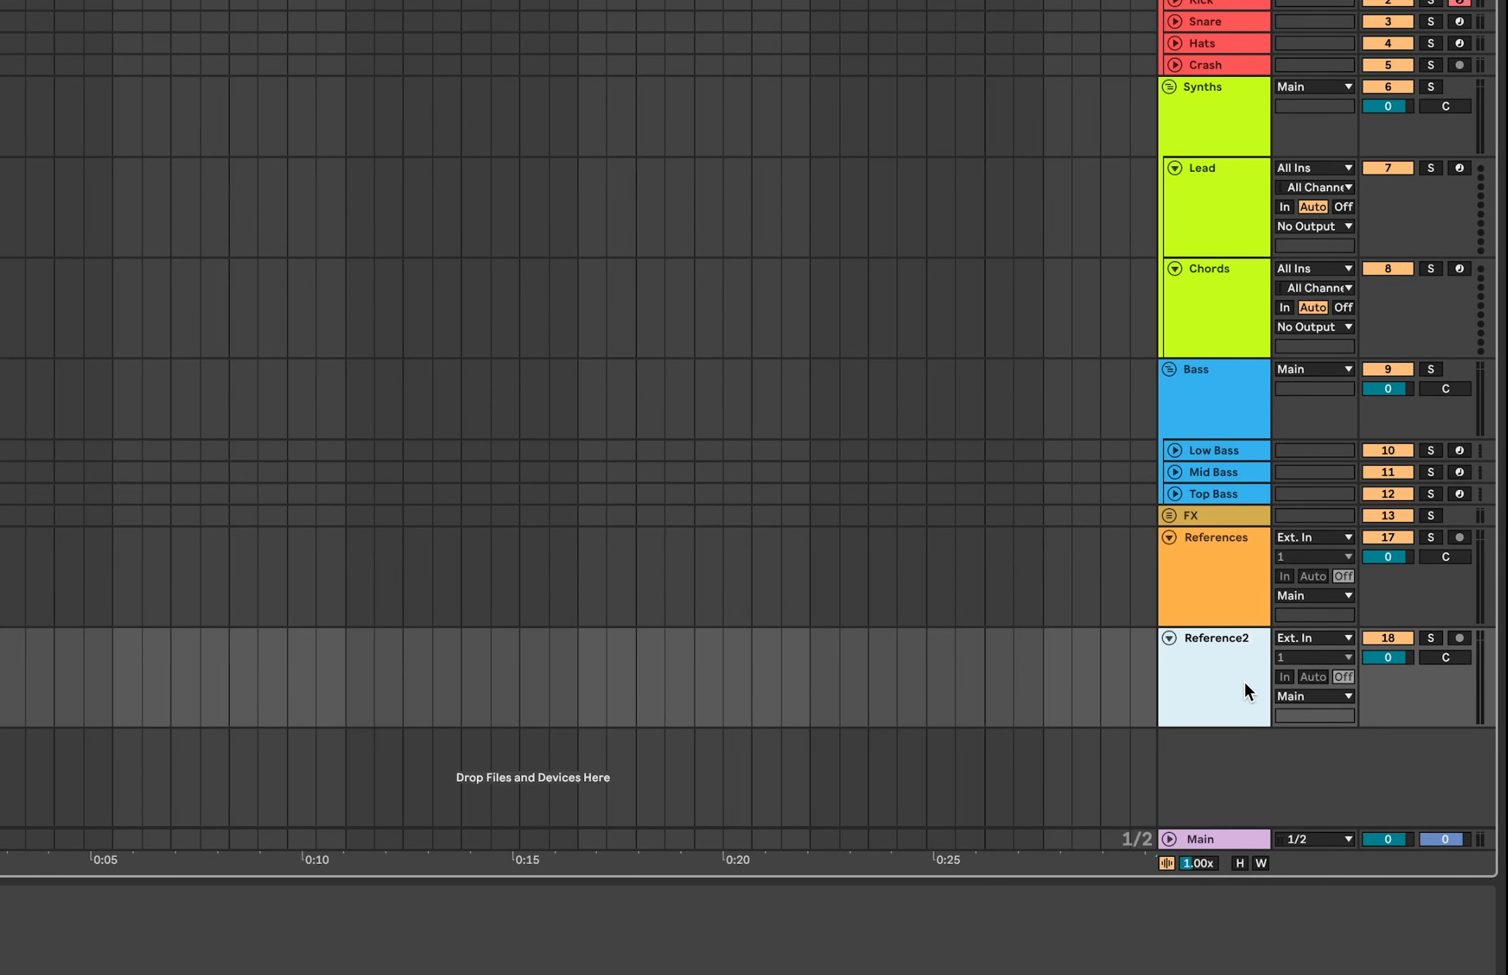
Rename the original References track Reference1
click(1242, 608)
key(super+r)
key(Right)
key(BackSpace)
text(1)
Group Reference1 and Reference2 into a group named References and fold it
shift+click(1217, 653)
key(super+g)
key(super+r)
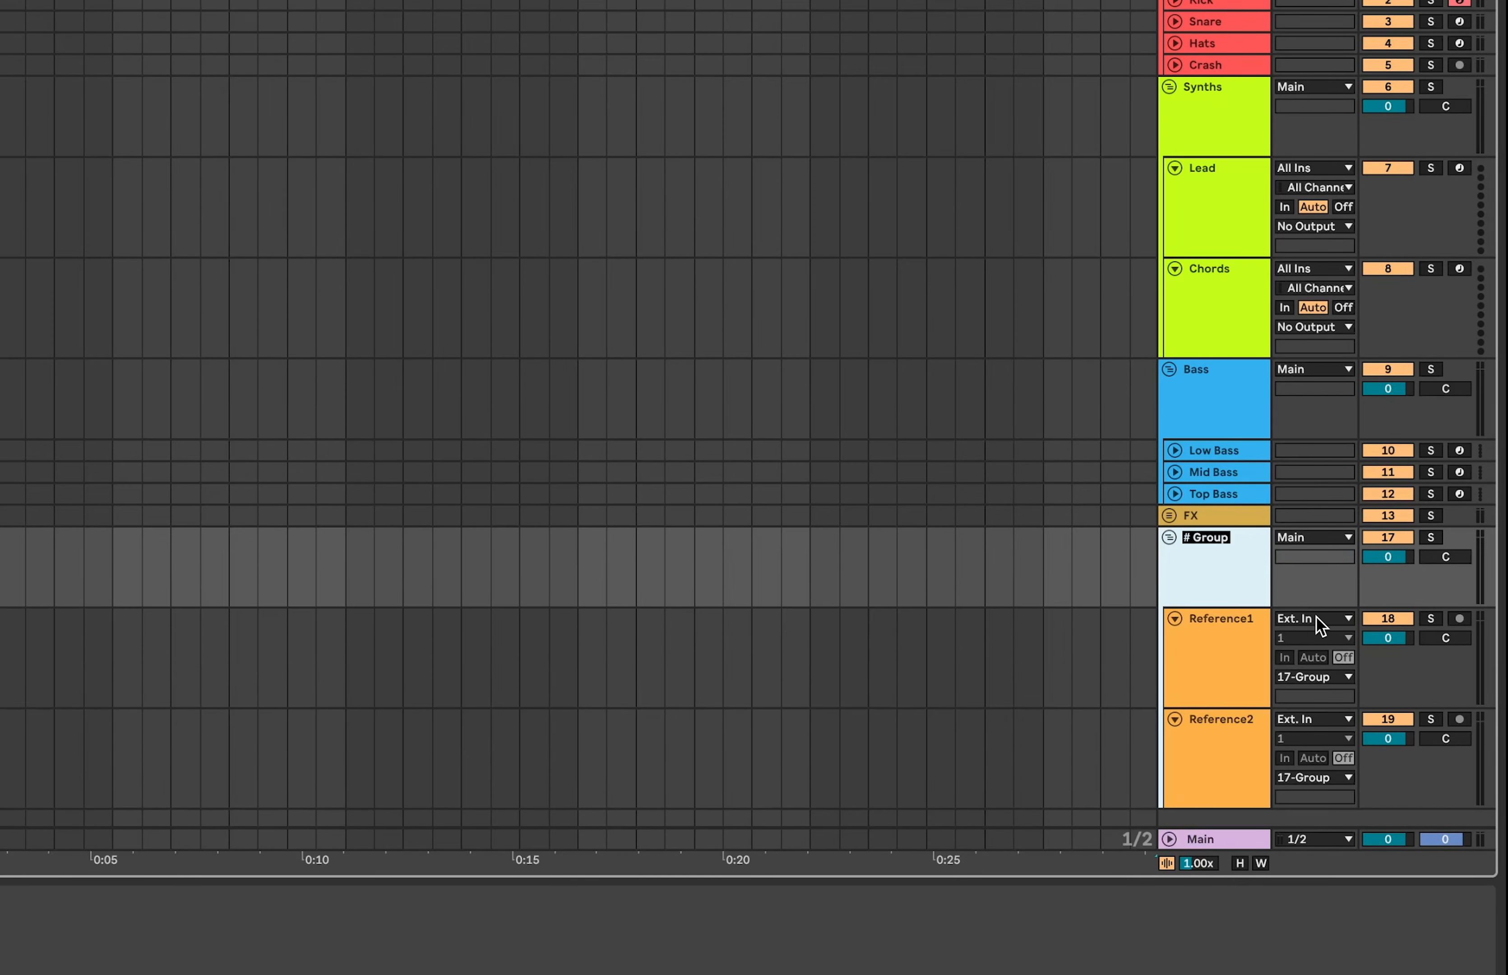
text(References)
key(Return)
click(1171, 538)
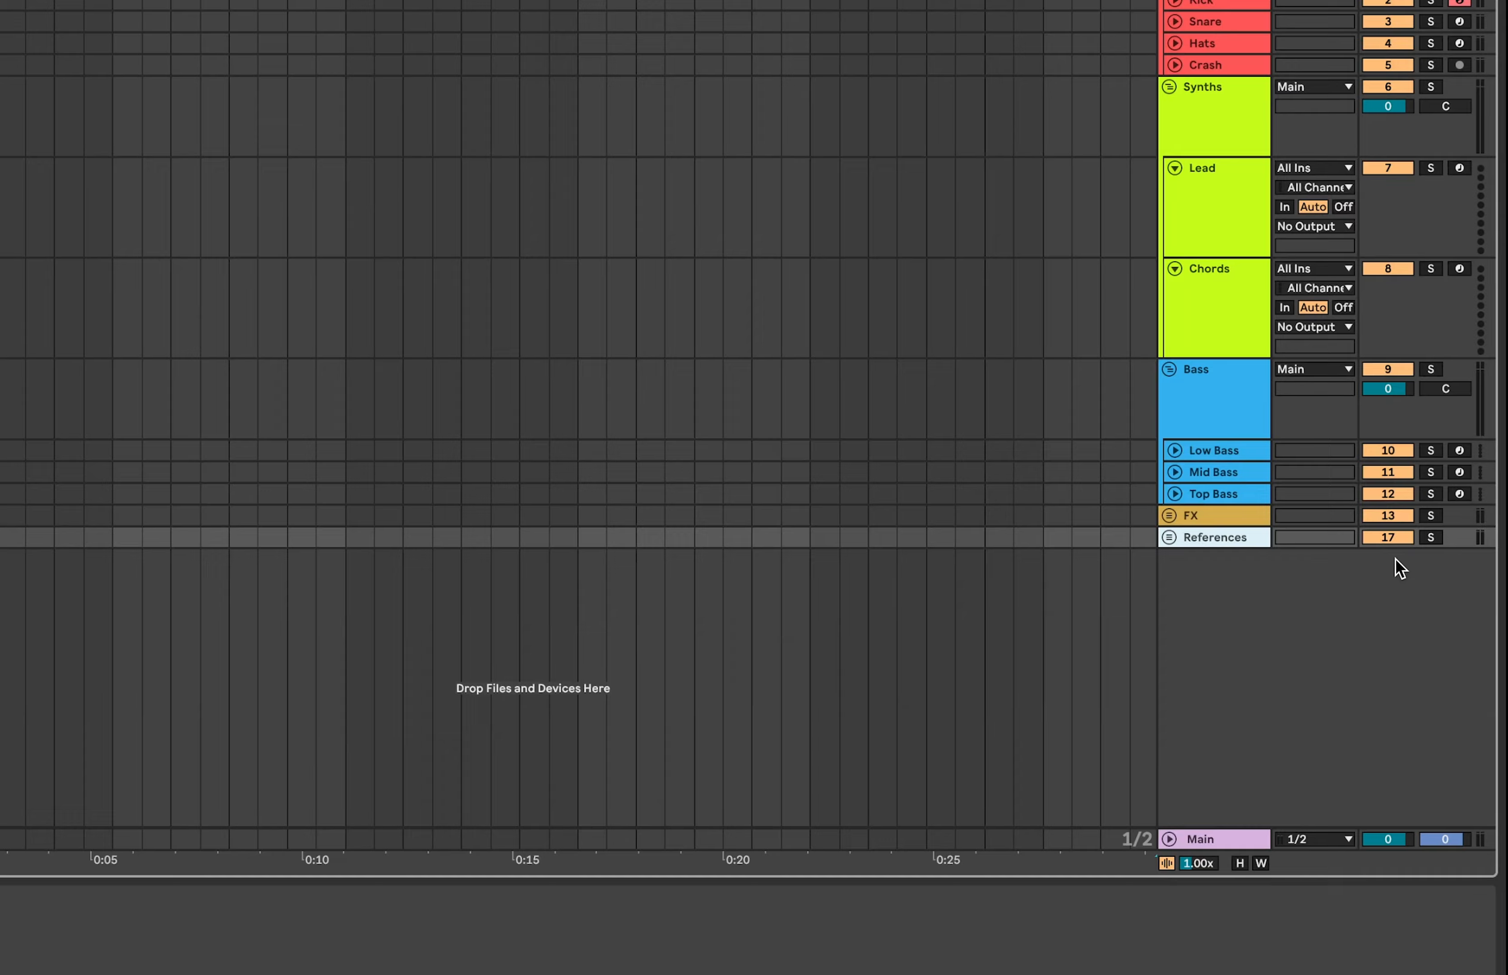
Unfold the FX group and fold its Risers, Downlifter and White Noise tracks
click(1169, 516)
click(1175, 640)
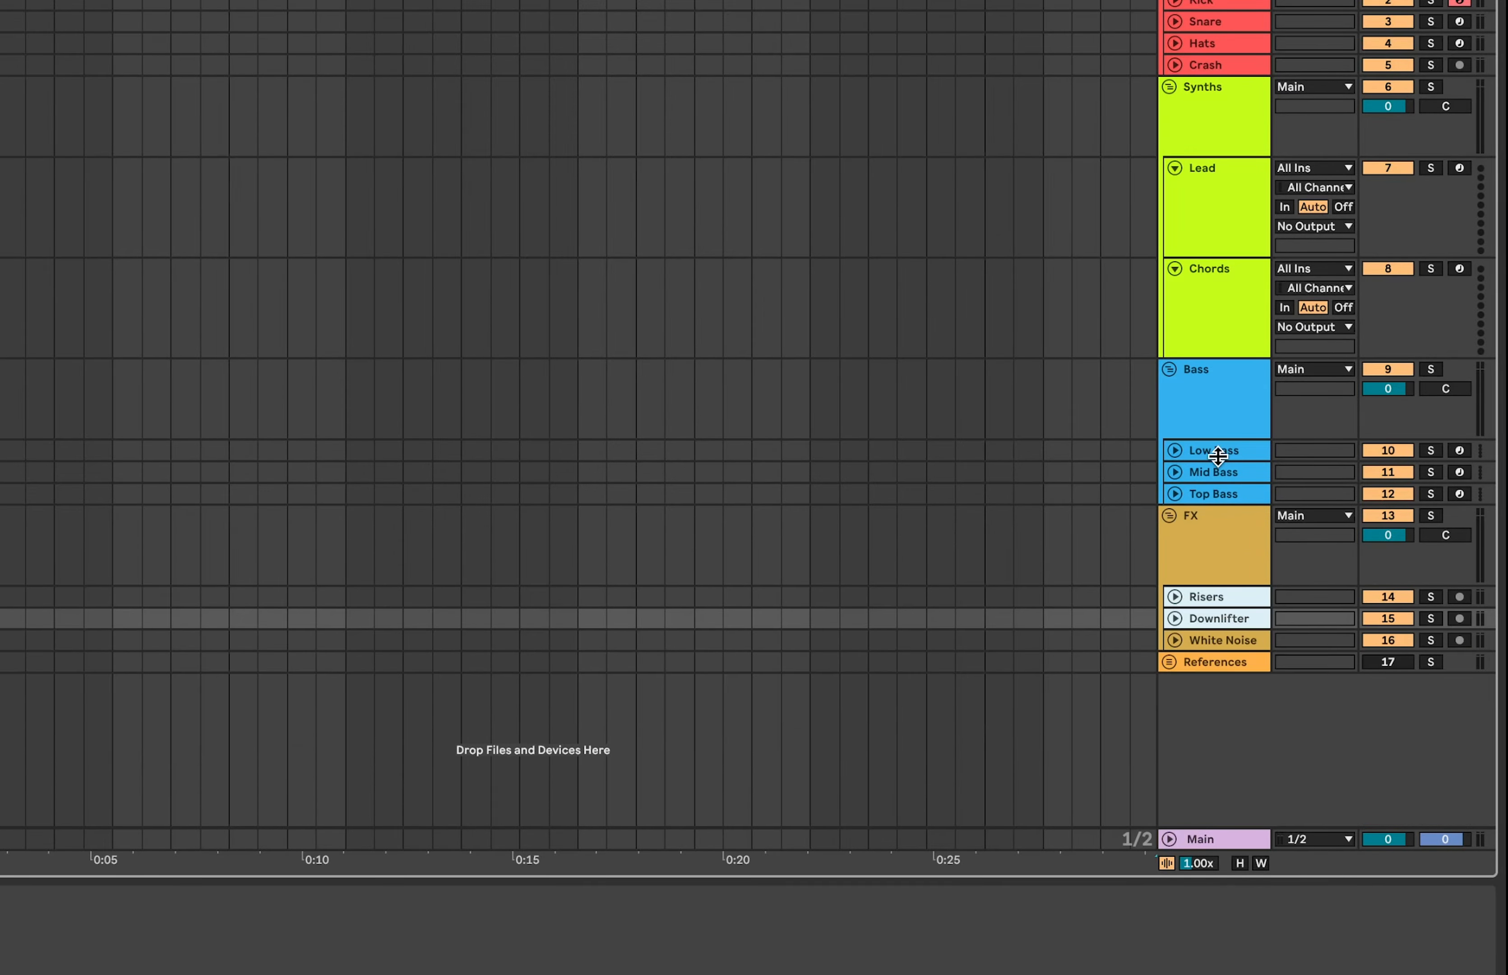
Fold the Lead and Chords tracks in the Synths group and unfold the Kick track
click(1194, 179)
key(Left)
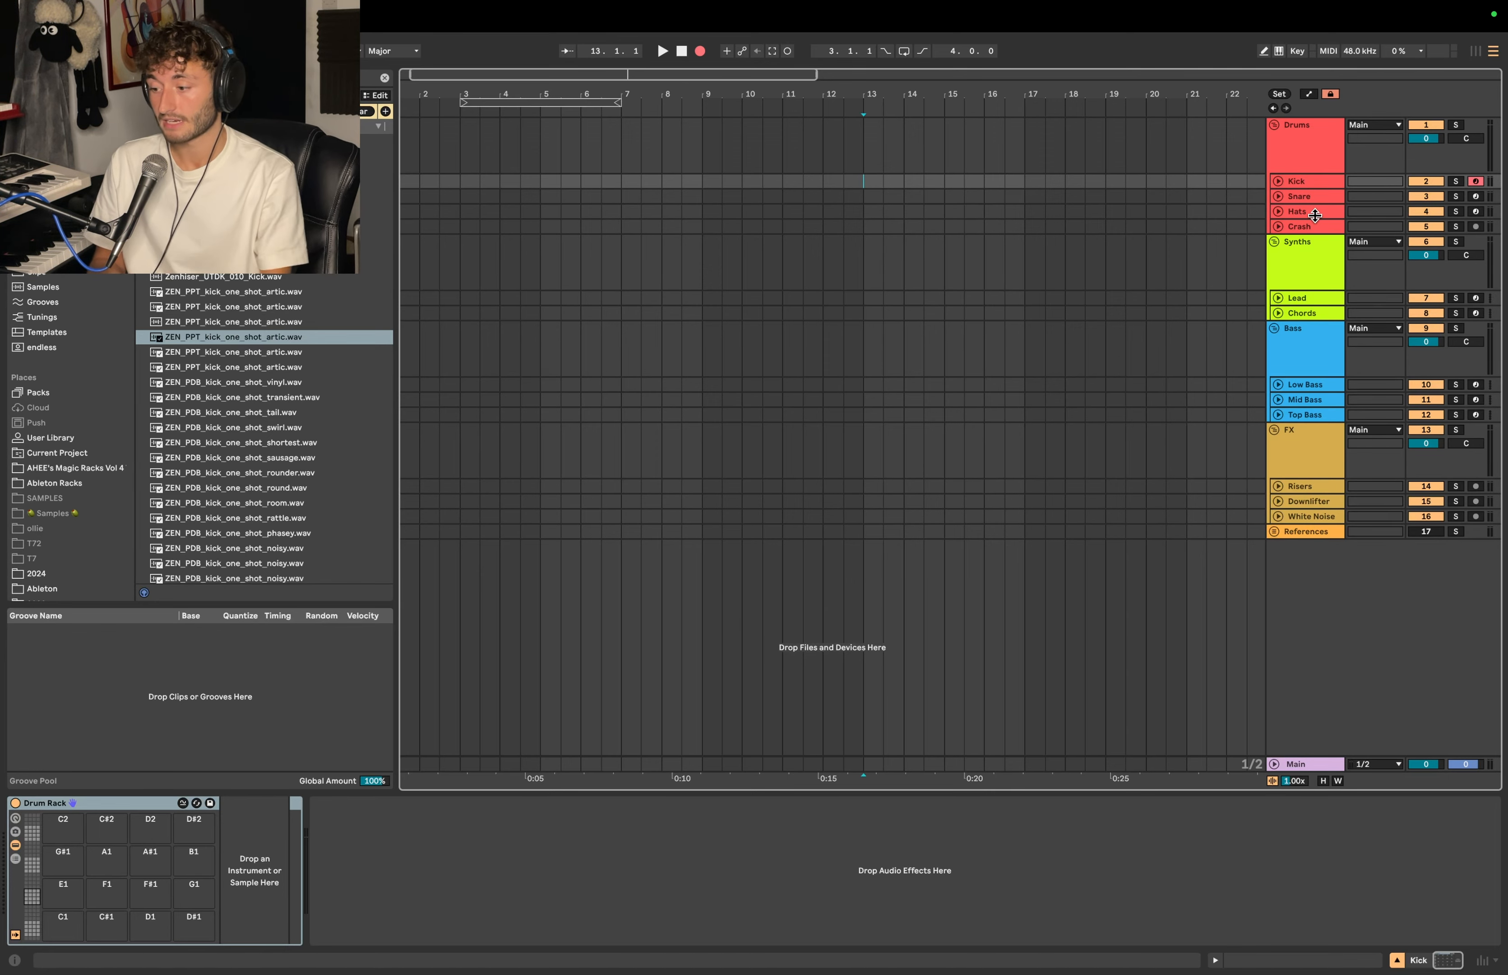
click(1286, 180)
click(1278, 182)
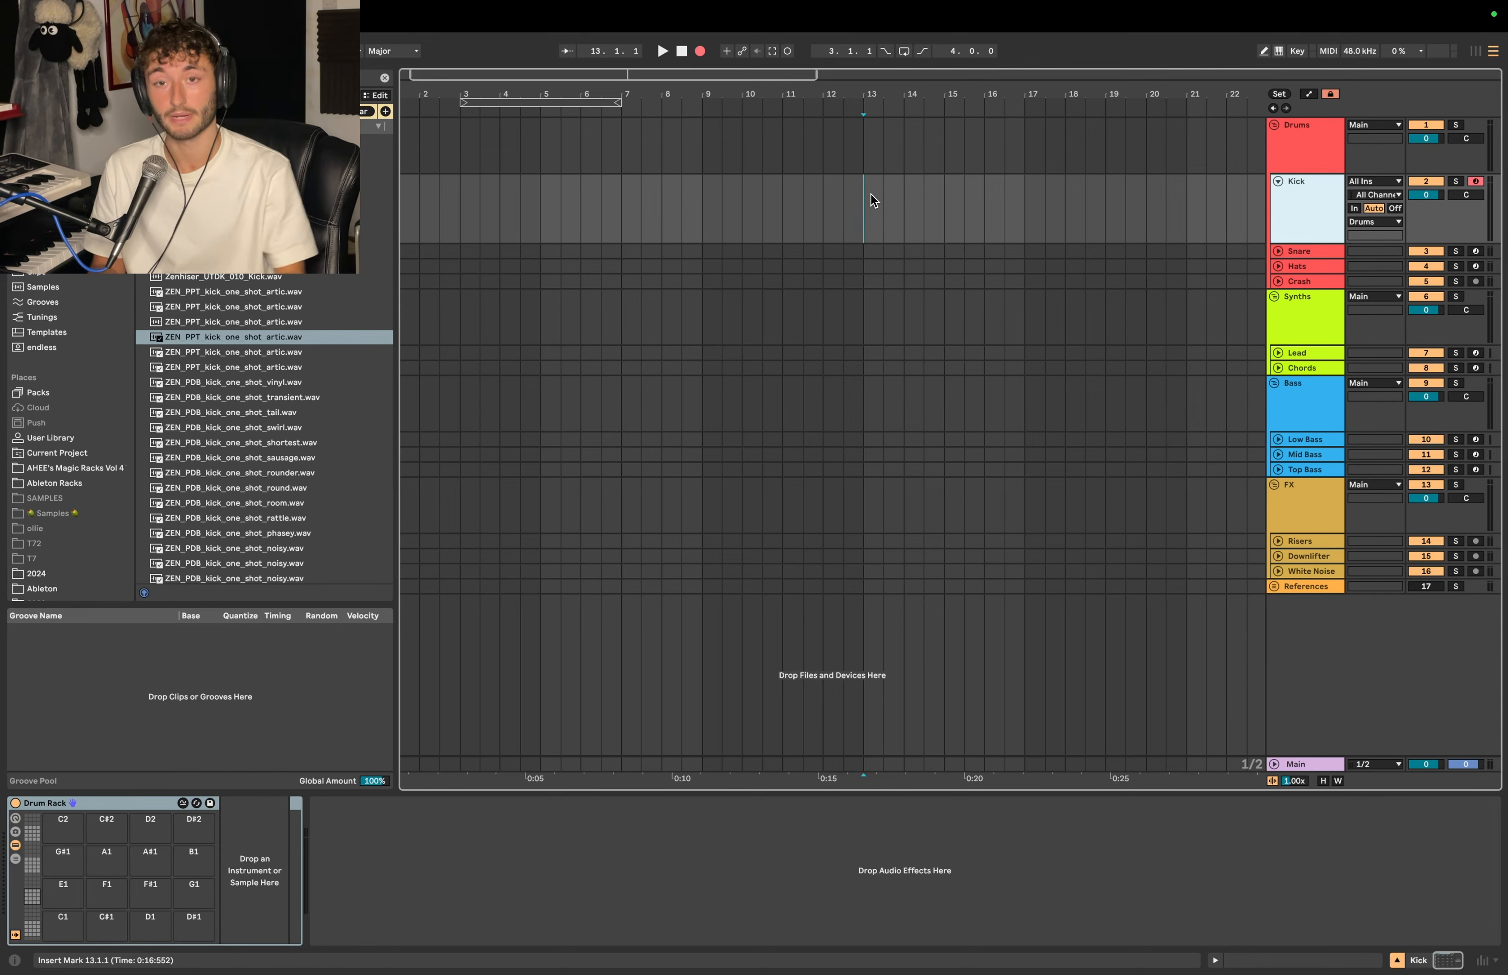
Create a one-bar Kick clip at bar 13 with hits at 1.1.1 and 1.3.3, and duplicate it into bar 14
double_click(911, 195)
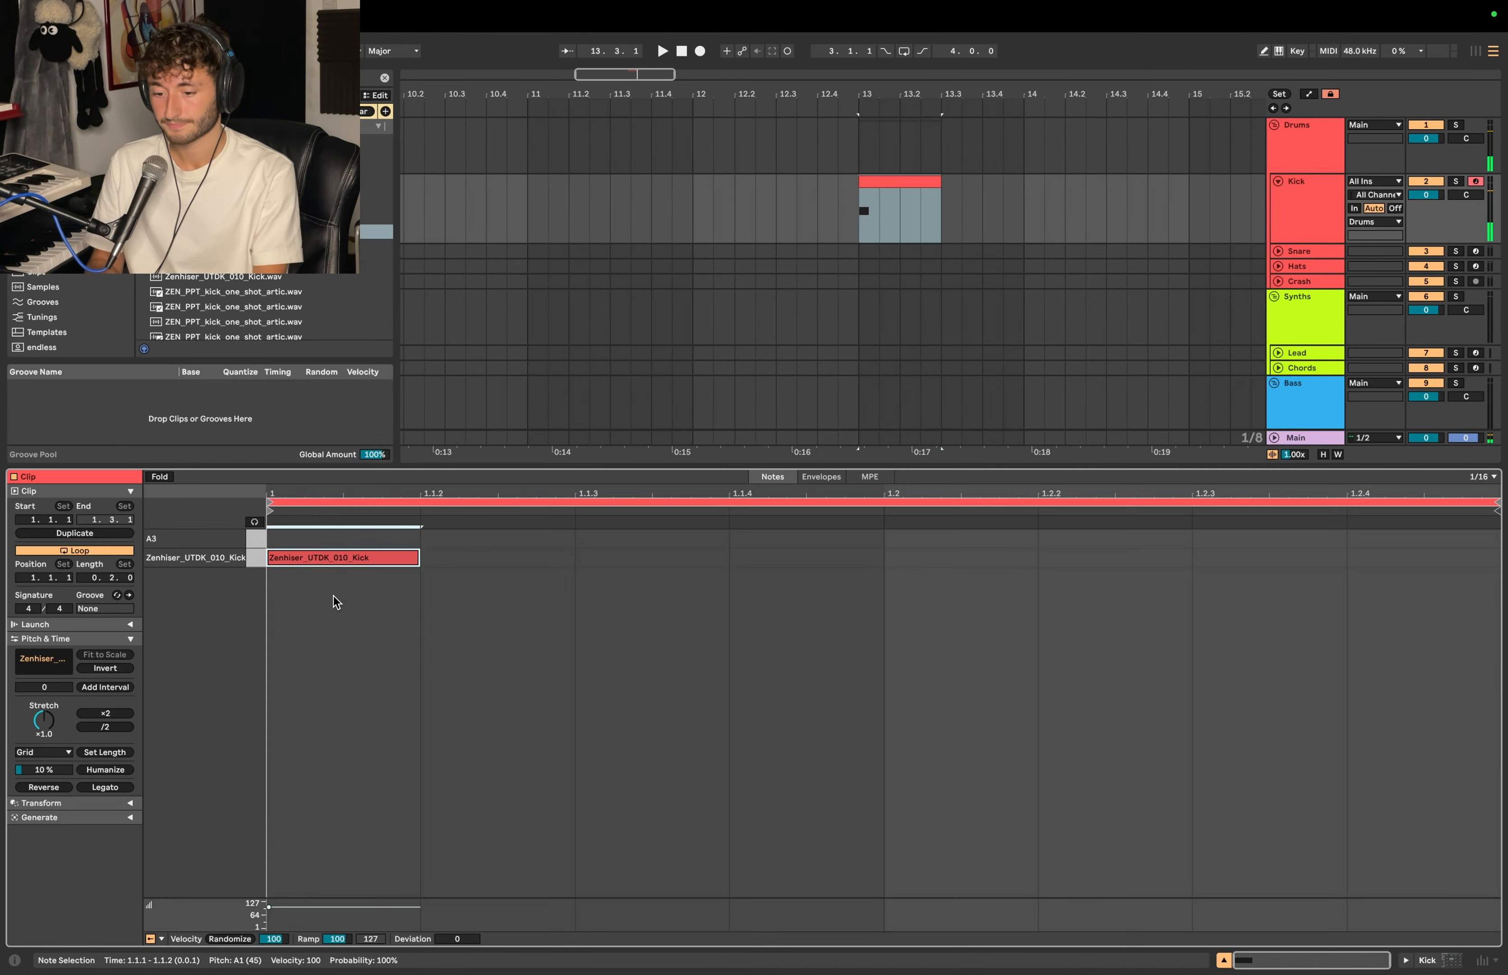
drag(370, 557, 837, 550)
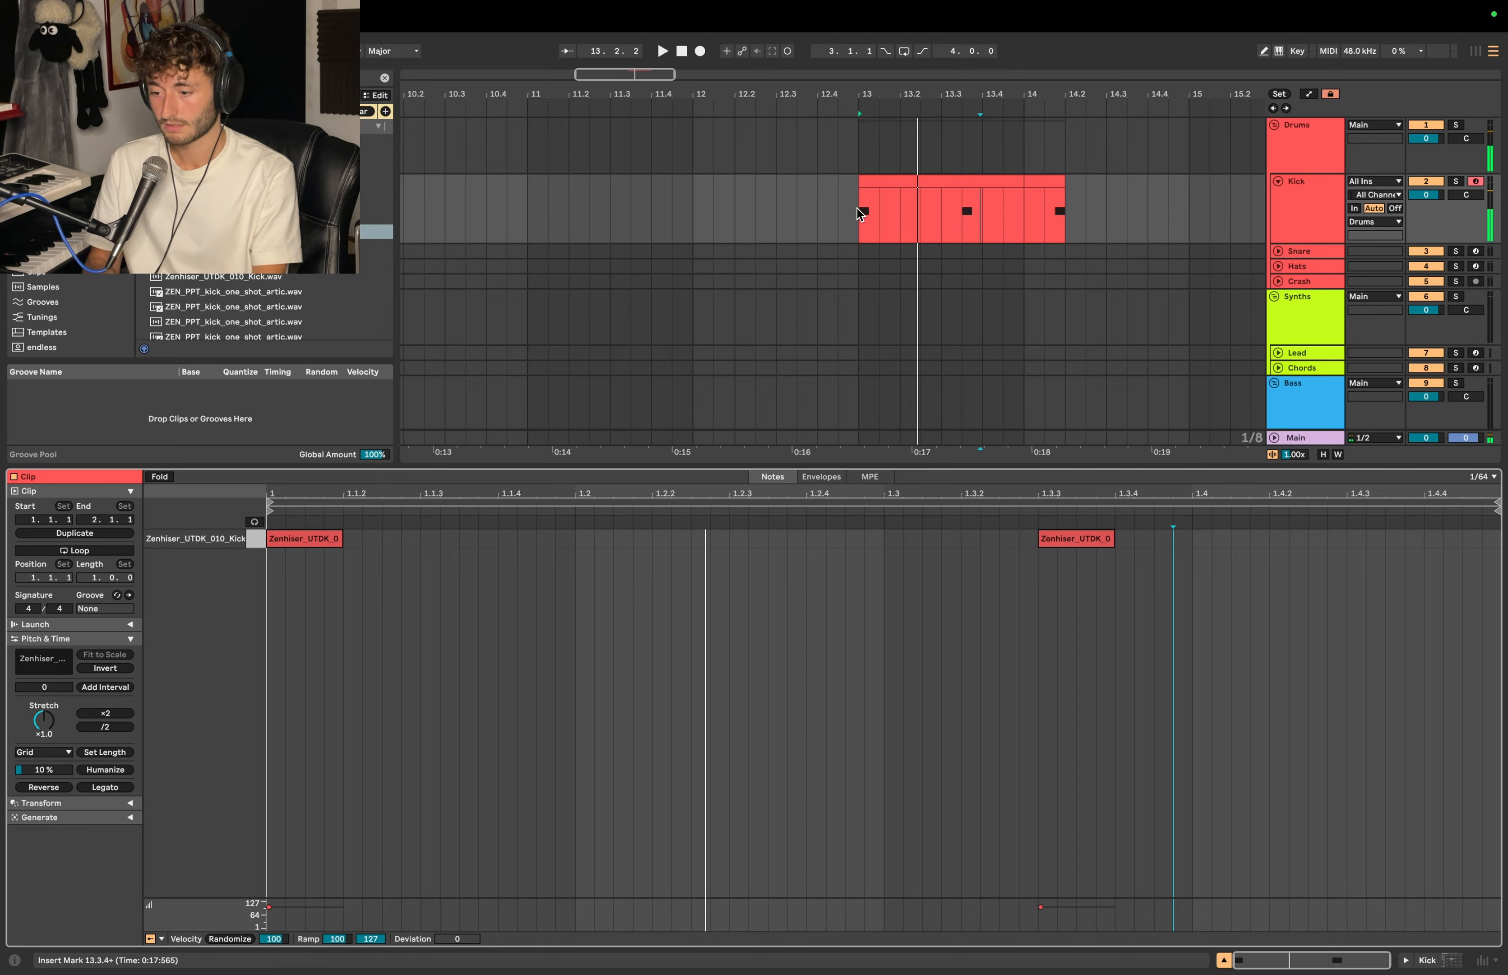
key(ctrl+d)
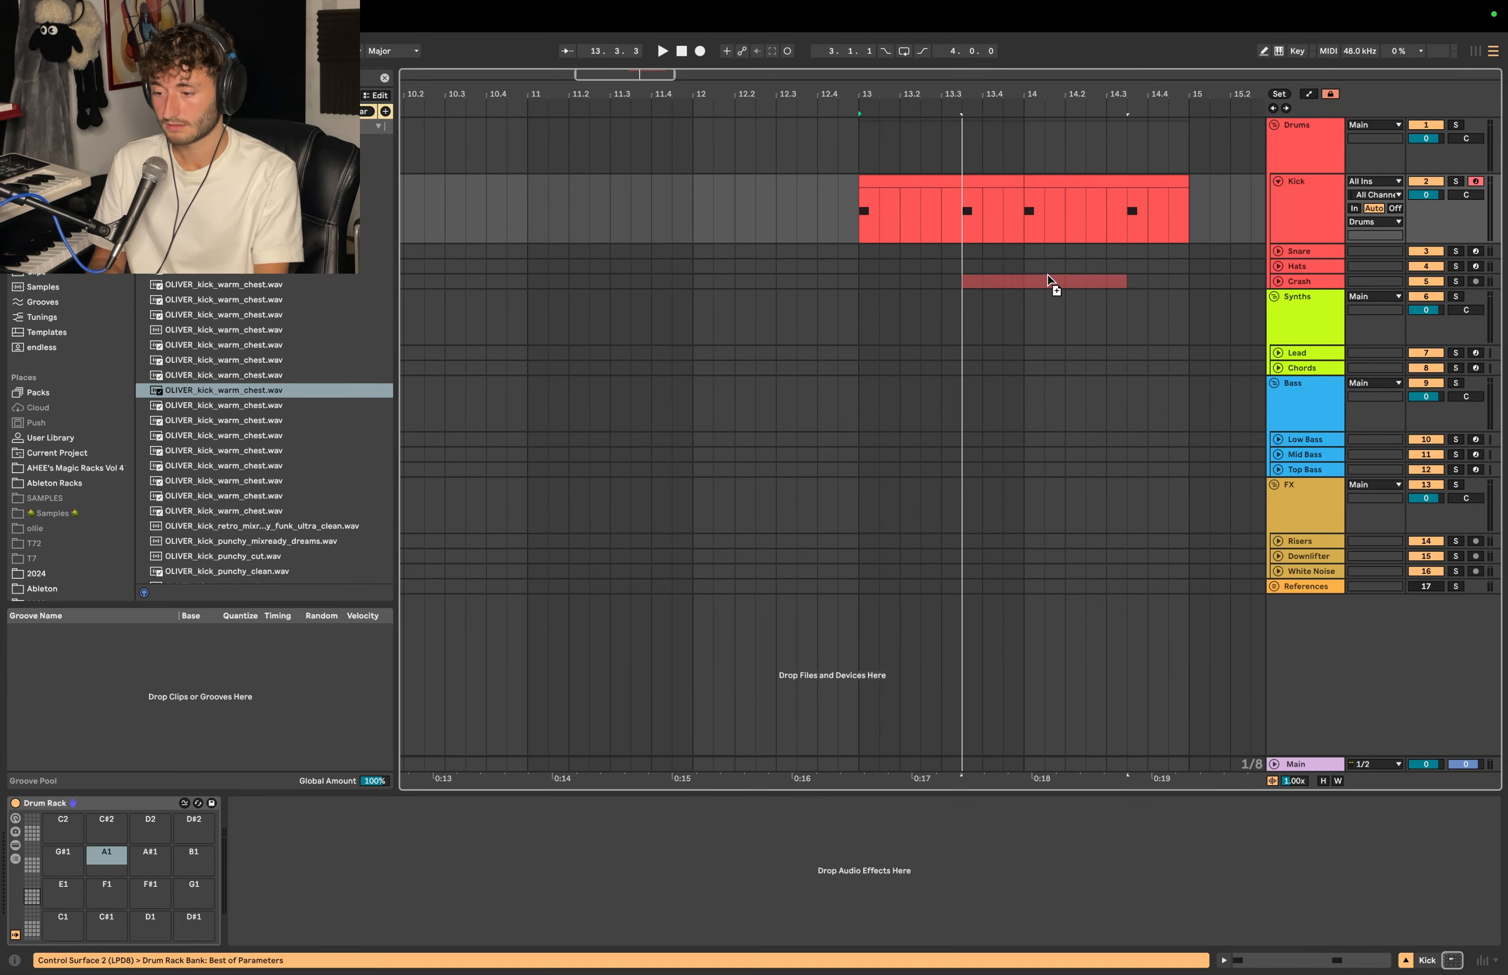
Build a Snare pattern over bars 13 and 14 with a hit on beat 3 of each bar and consolidate it into one clip
drag(1054, 286, 1027, 254)
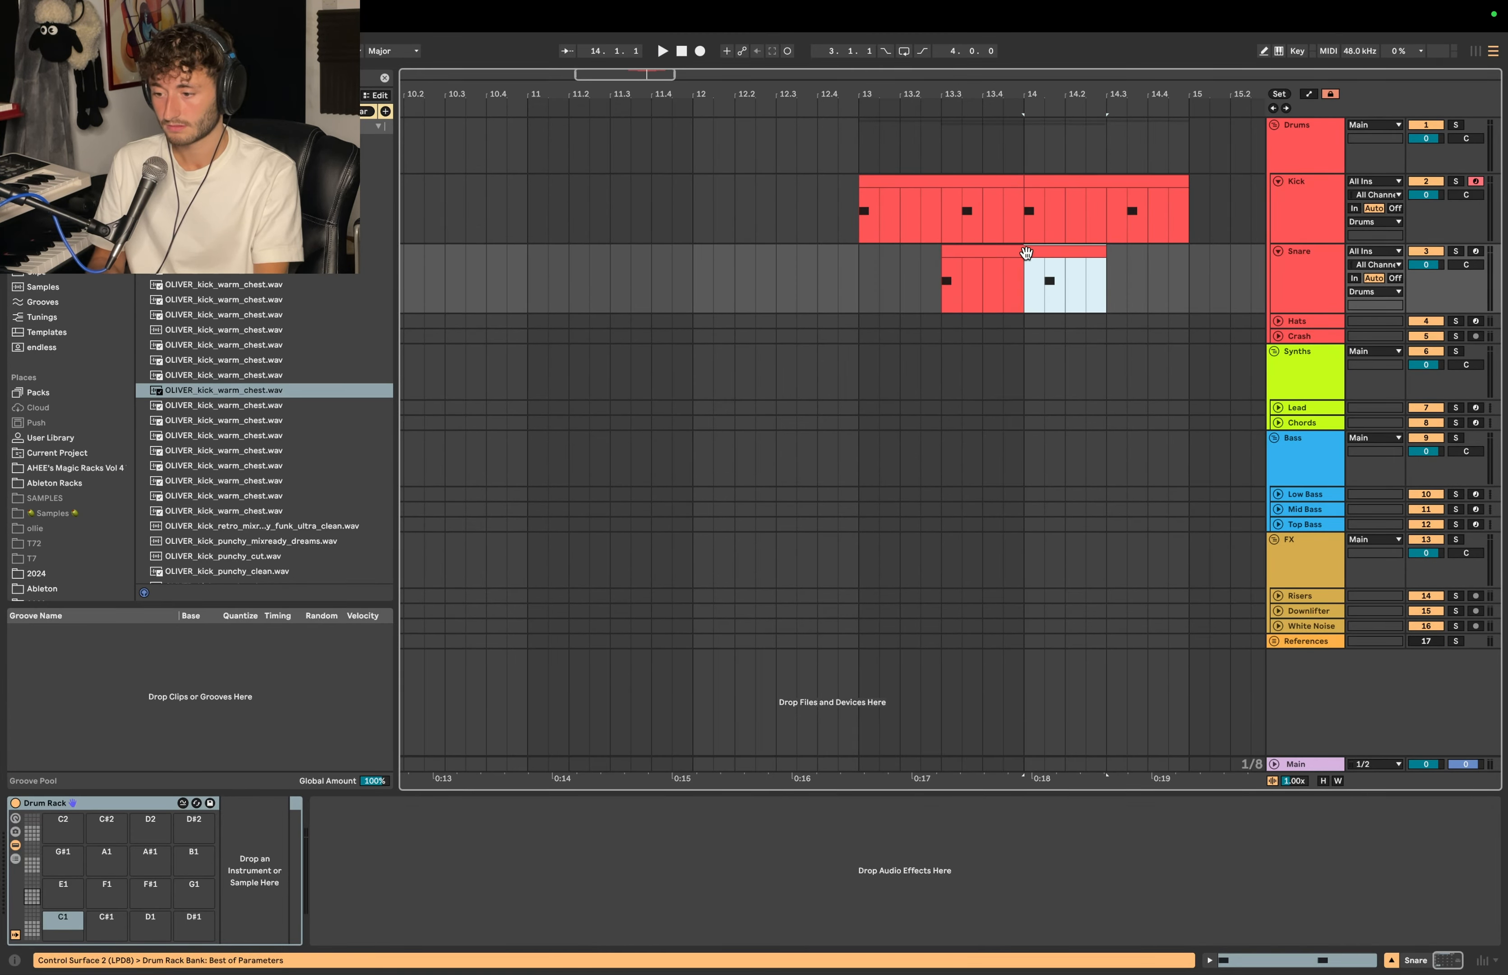
key(Delete)
key(super+d)
drag(859, 275, 990, 257)
scroll(858, 274, down, 4)
key(super+j)
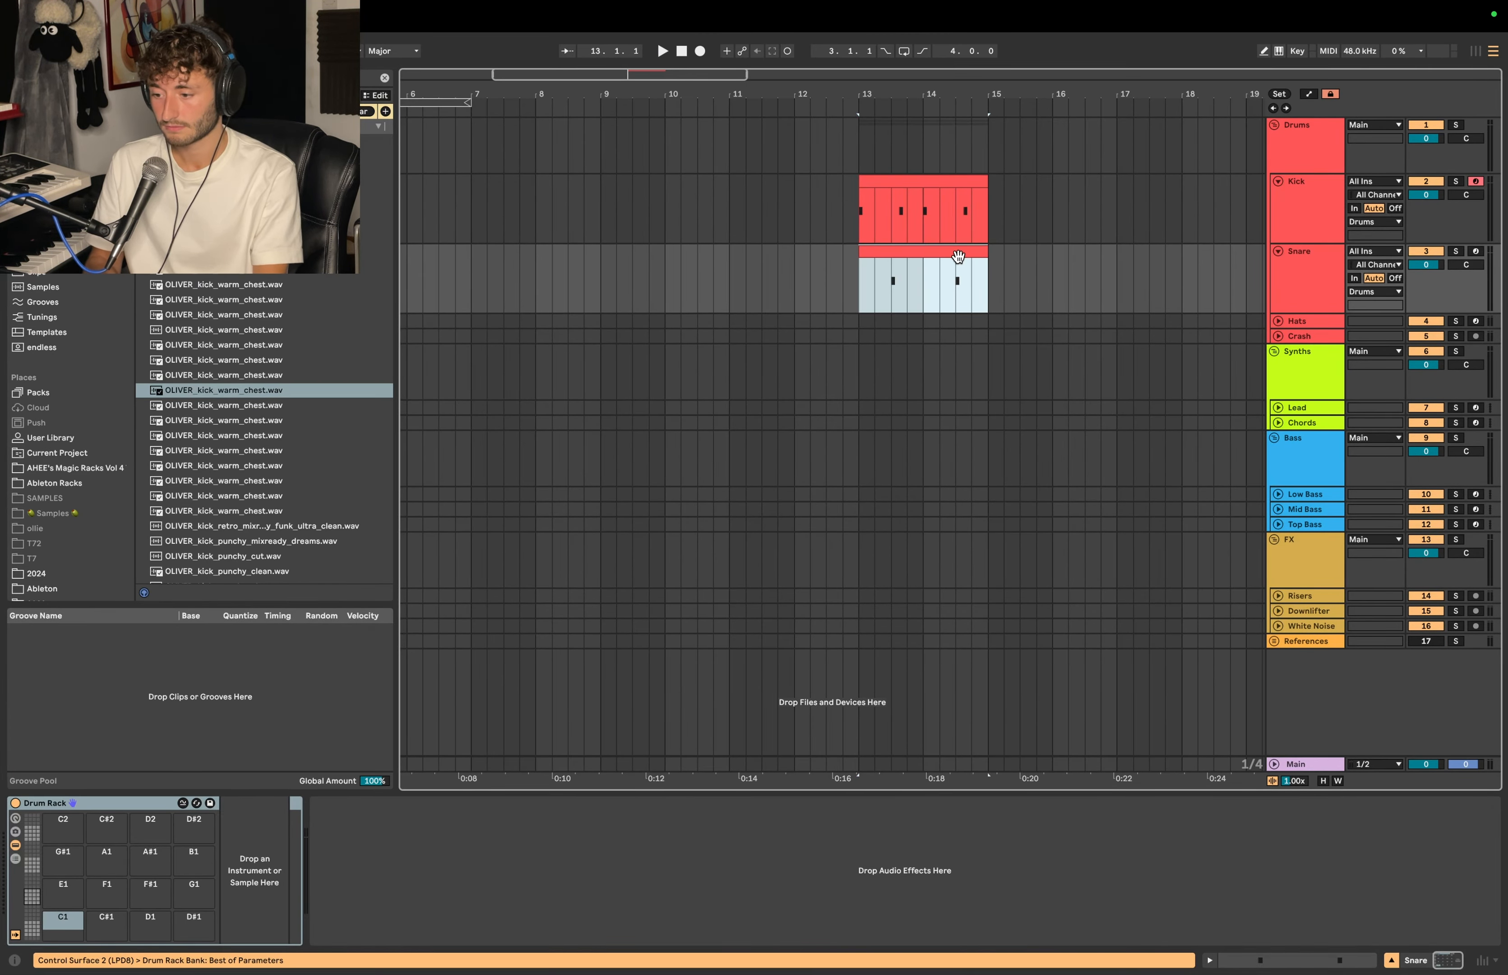
Duplicate the two-bar Snare and Kick patterns twice each so both run from bar 13 to bar 19
key(super+d)
key(super+d)
click(936, 184)
key(super+d)
key(super+d)
Copy the first two-bar Kick and Snare clips to bar 11, directly ahead of the existing pattern
click(956, 249)
click(896, 182)
shift+click(903, 251)
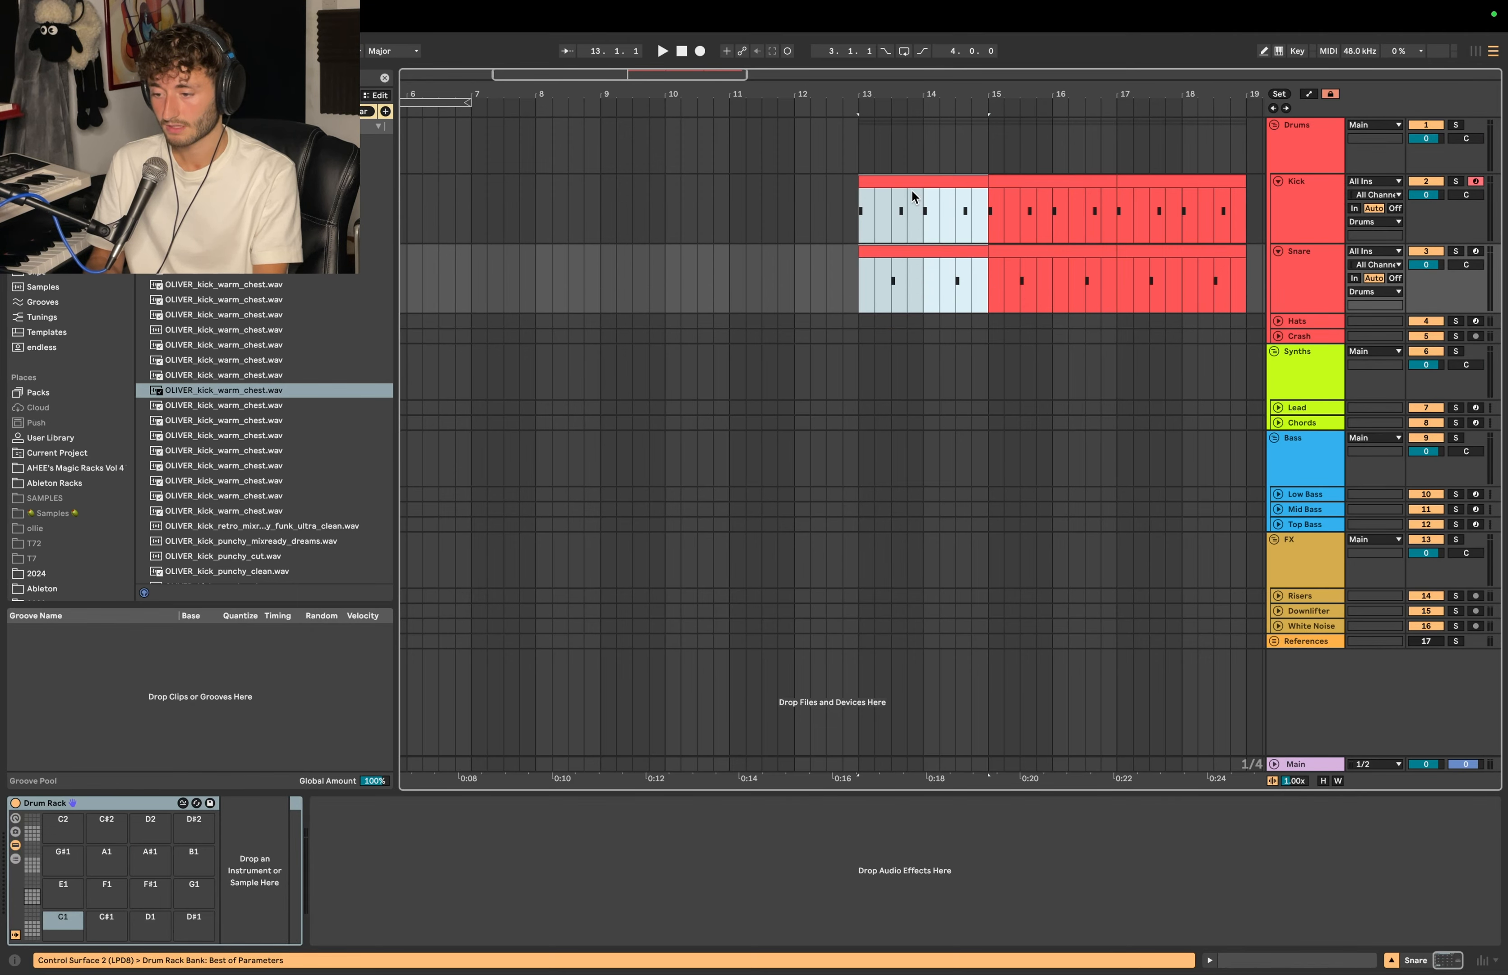
drag(911, 183, 779, 183)
click(727, 221)
scroll(727, 221, down, 3)
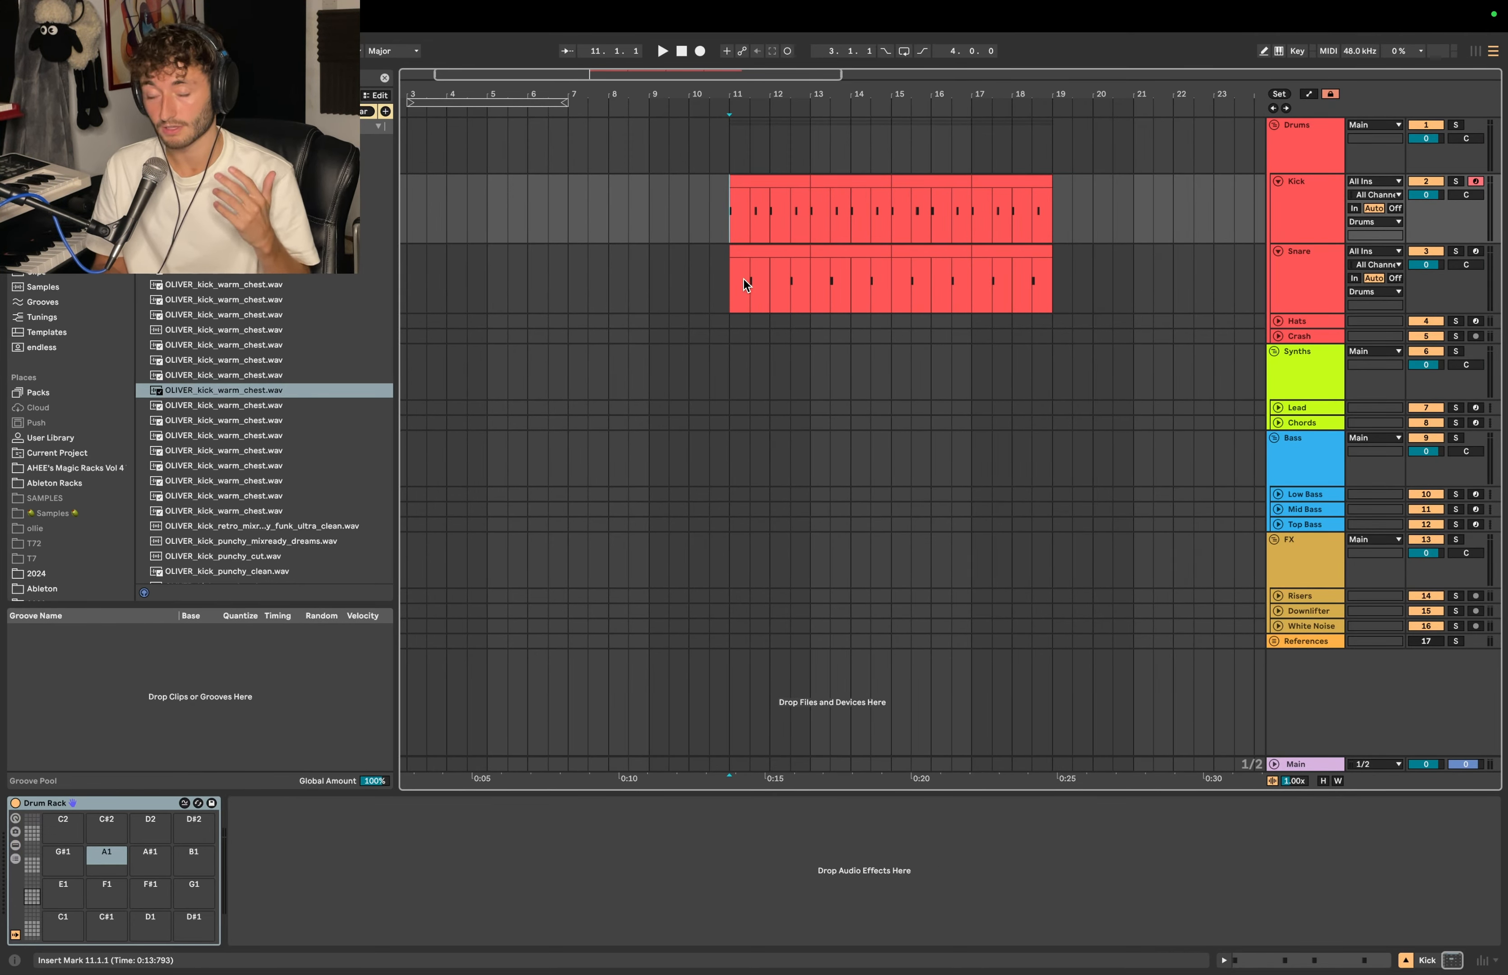
click(800, 185)
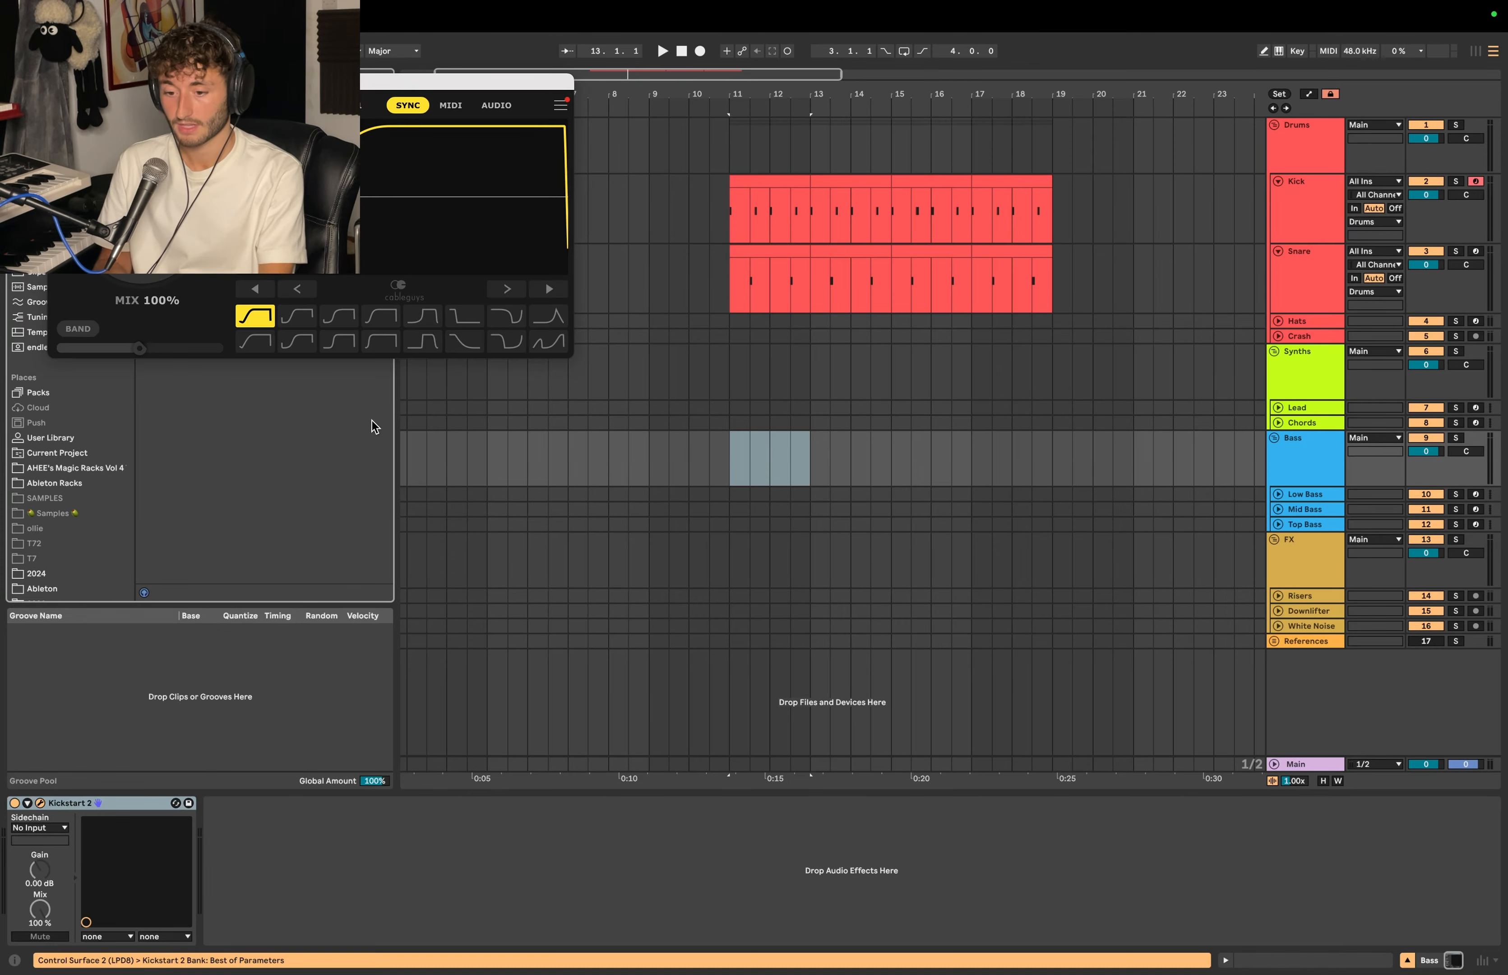
Set Kick as the sidechain source of Kickstart 2 on the Bass group
click(57, 828)
click(44, 647)
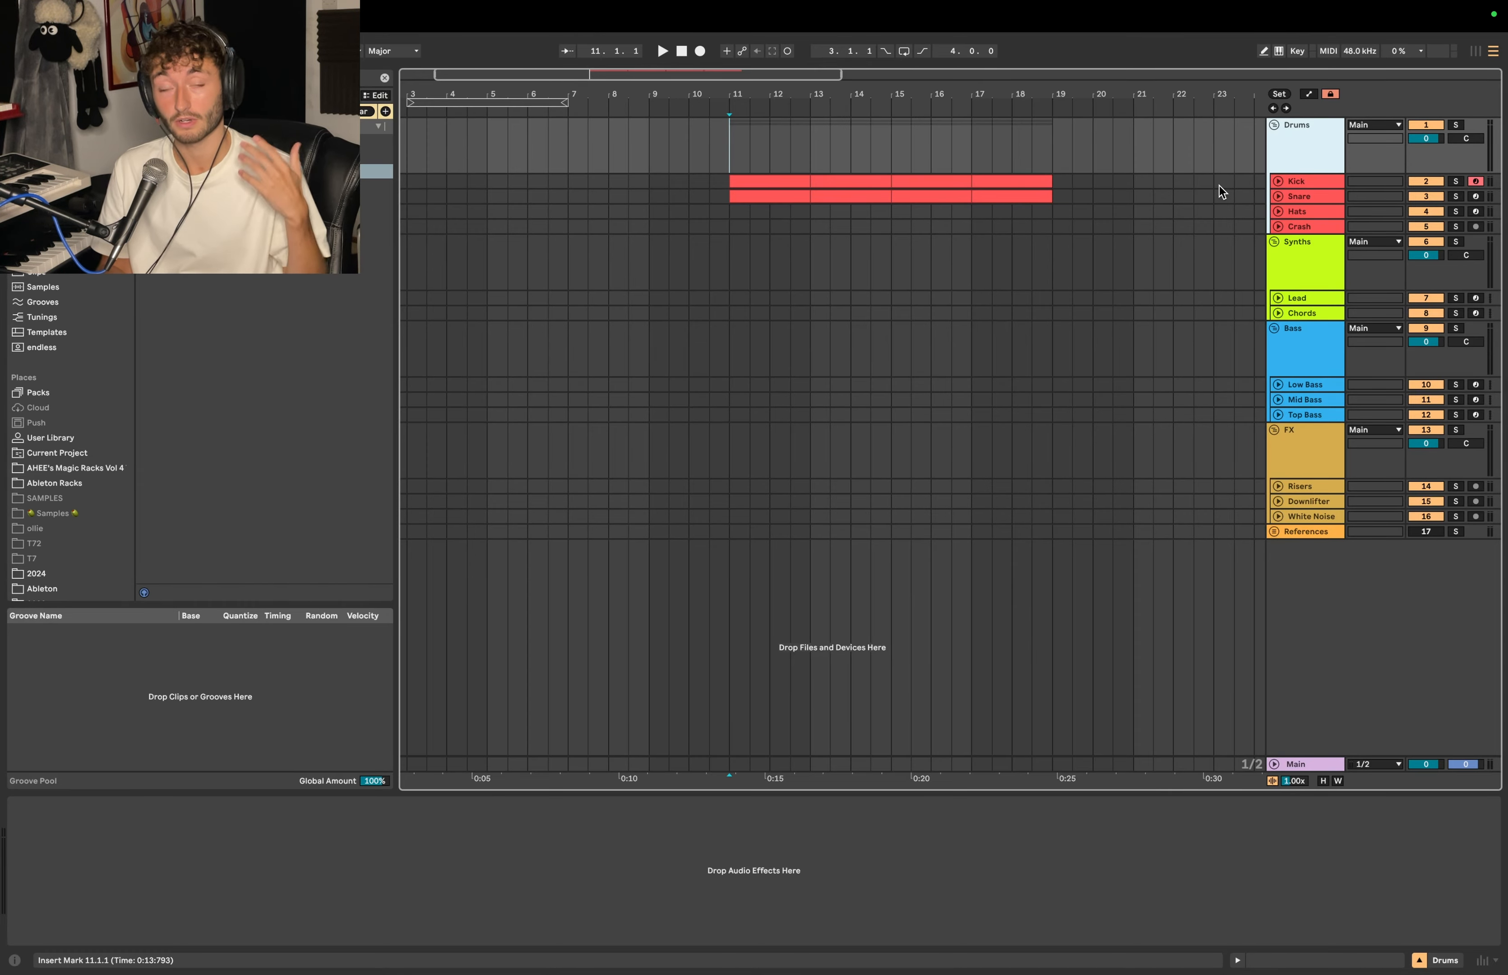
Insert a return track, search the browser for "drum room" and load the Drums Room preset onto the return
right_click(1243, 179)
click(1236, 273)
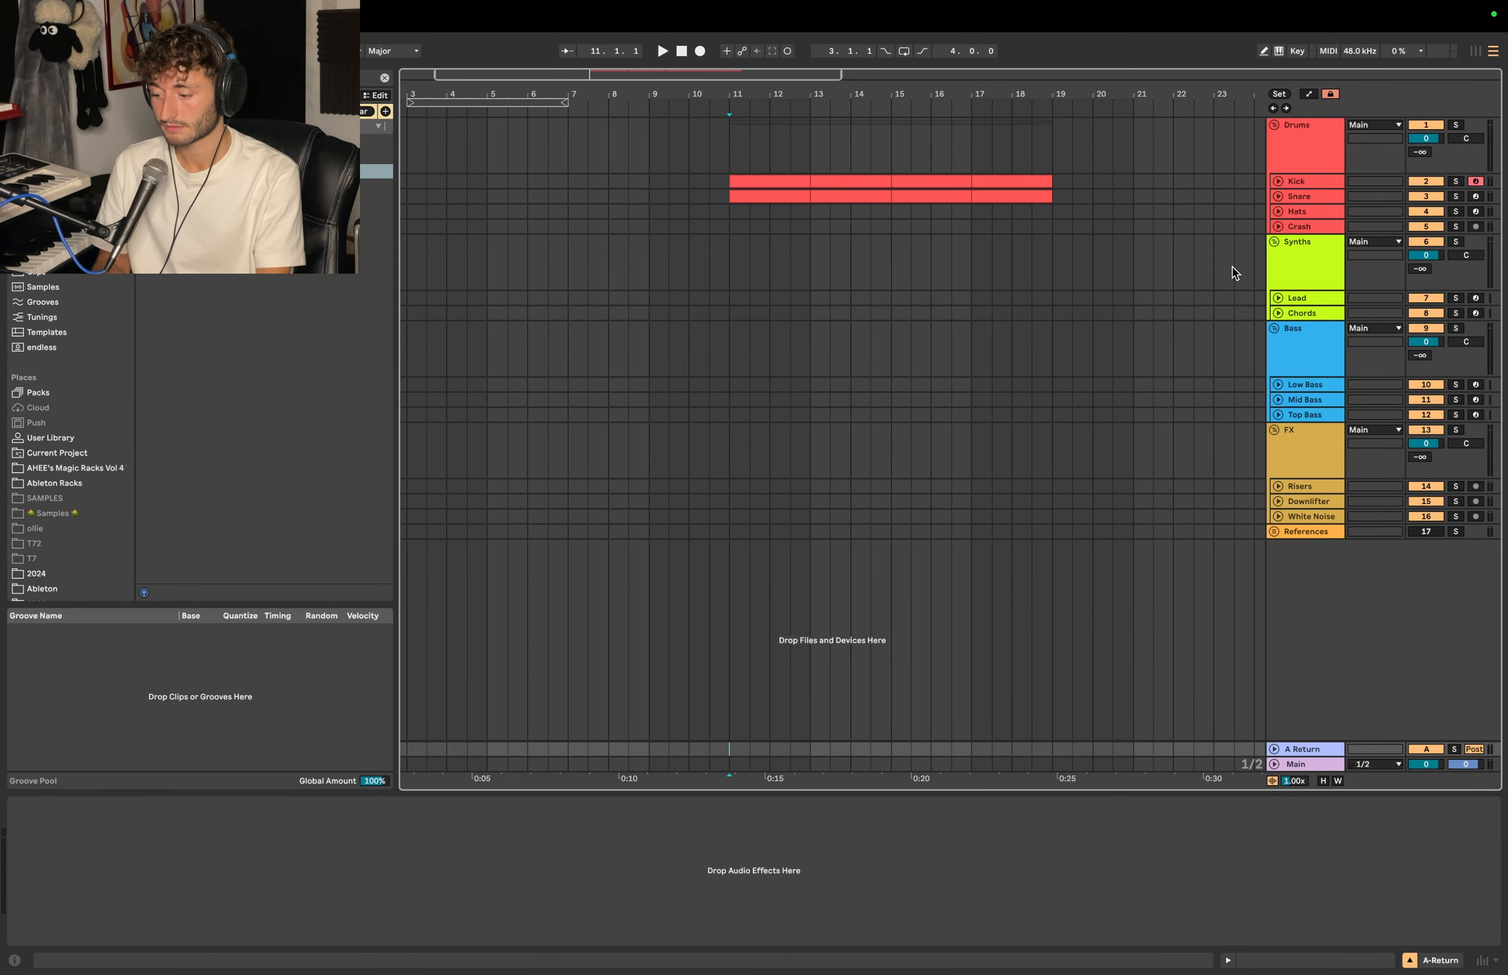
click(1296, 749)
click(384, 78)
text(drum room)
double_click(205, 321)
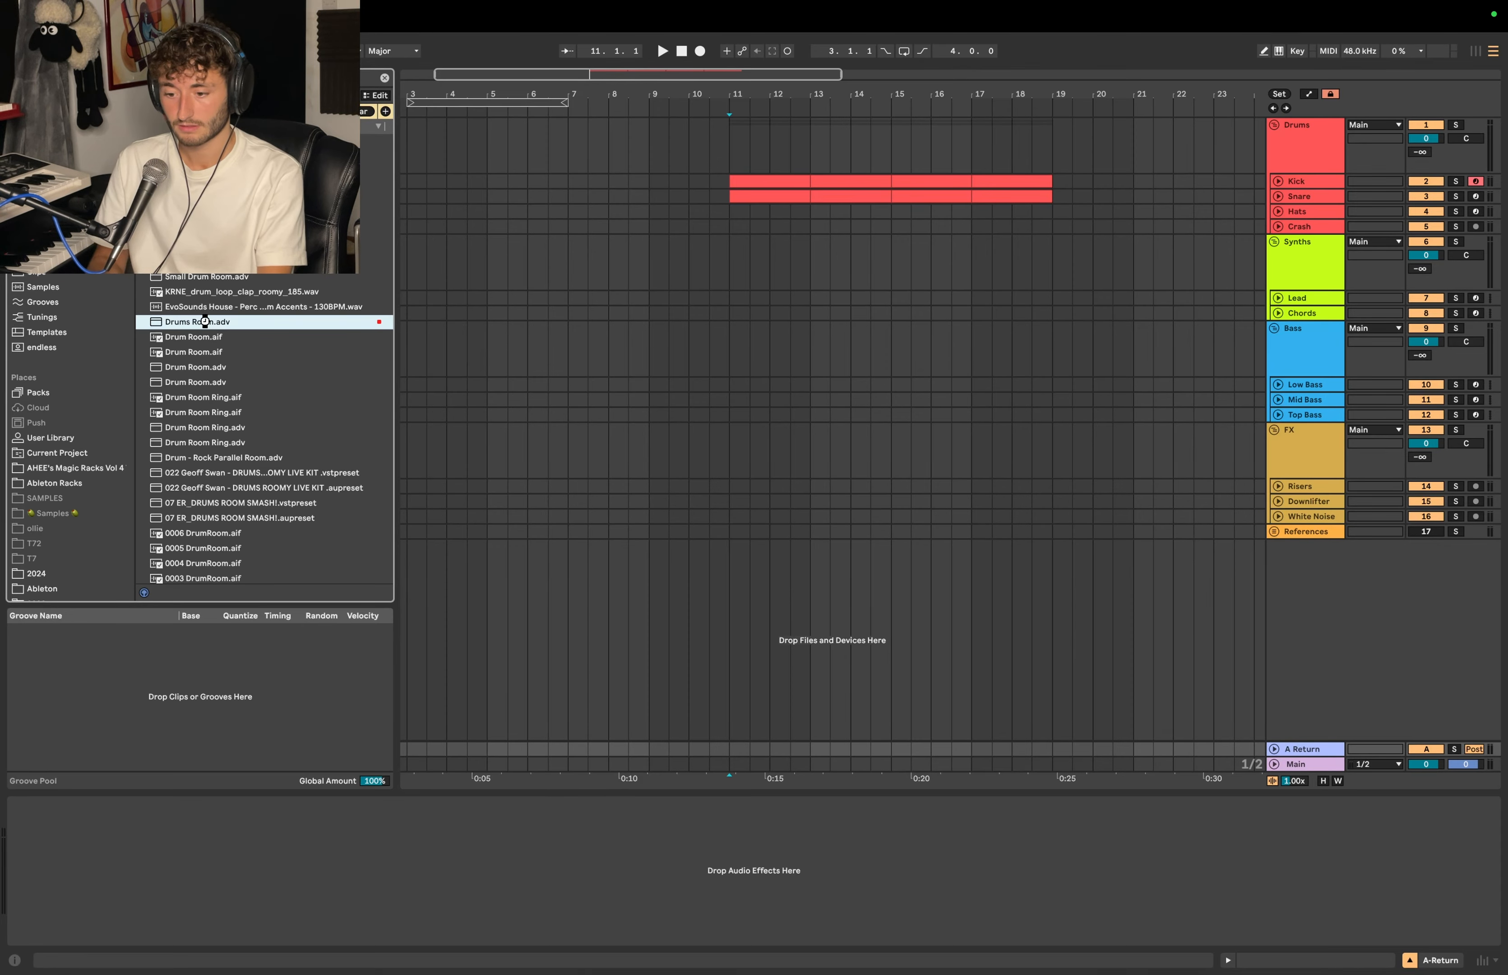
Add a Glue Compressor to the Drums group and set its threshold to -1.27 dB
click(1304, 123)
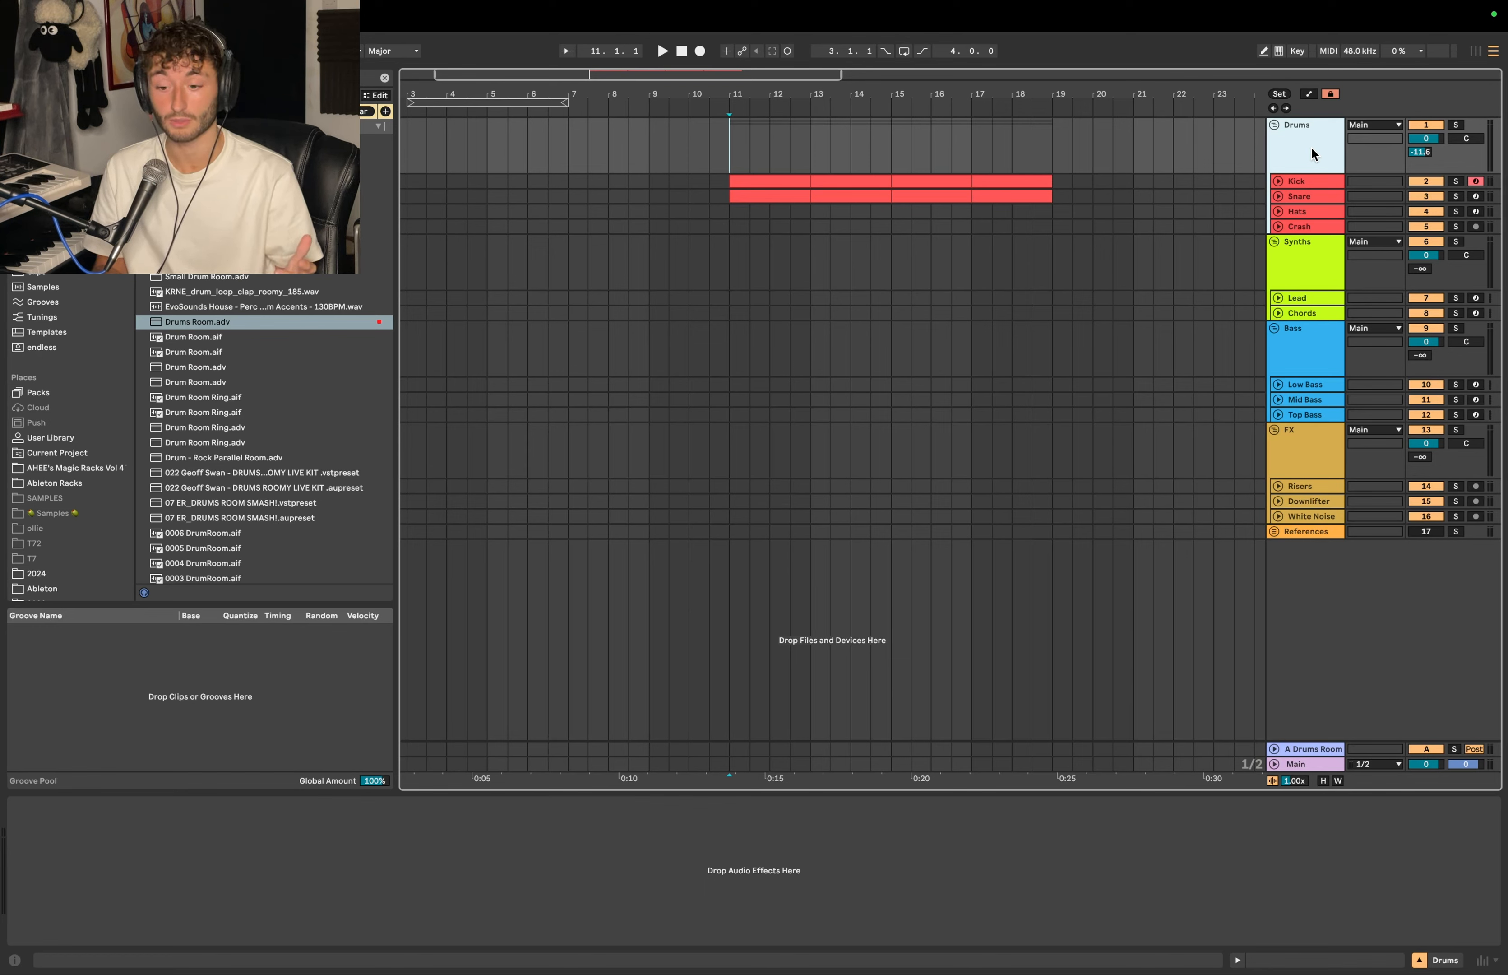
click(385, 77)
text(glue)
key(Down)
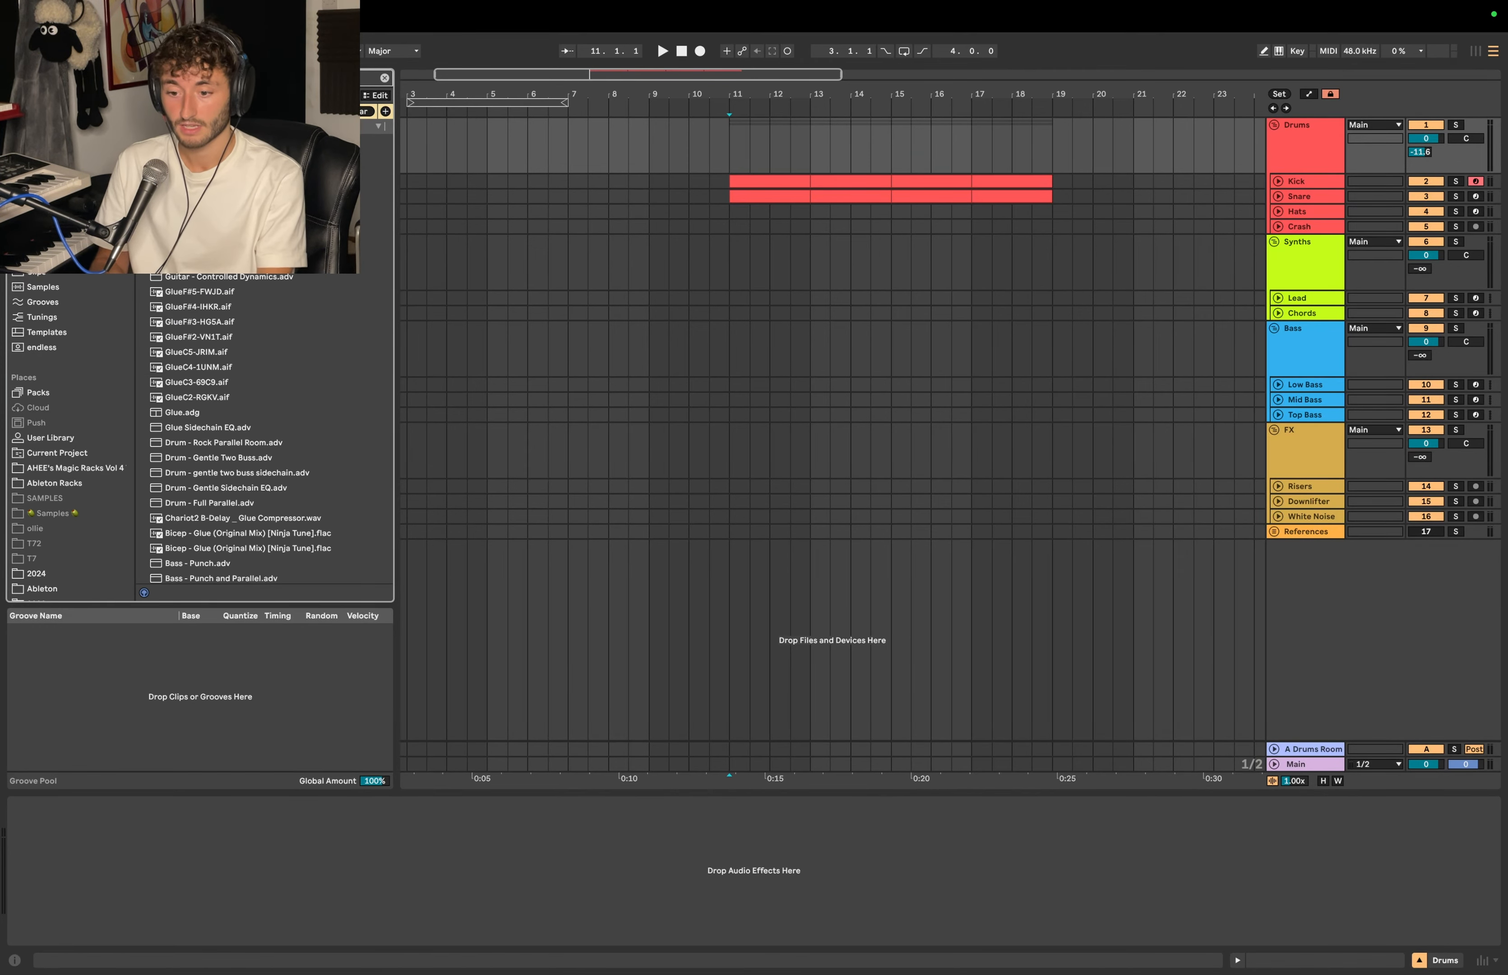
key(Return)
click(102, 912)
Search the browser for "sat" and load the first matching device onto the Drums group
click(384, 78)
text(sat)
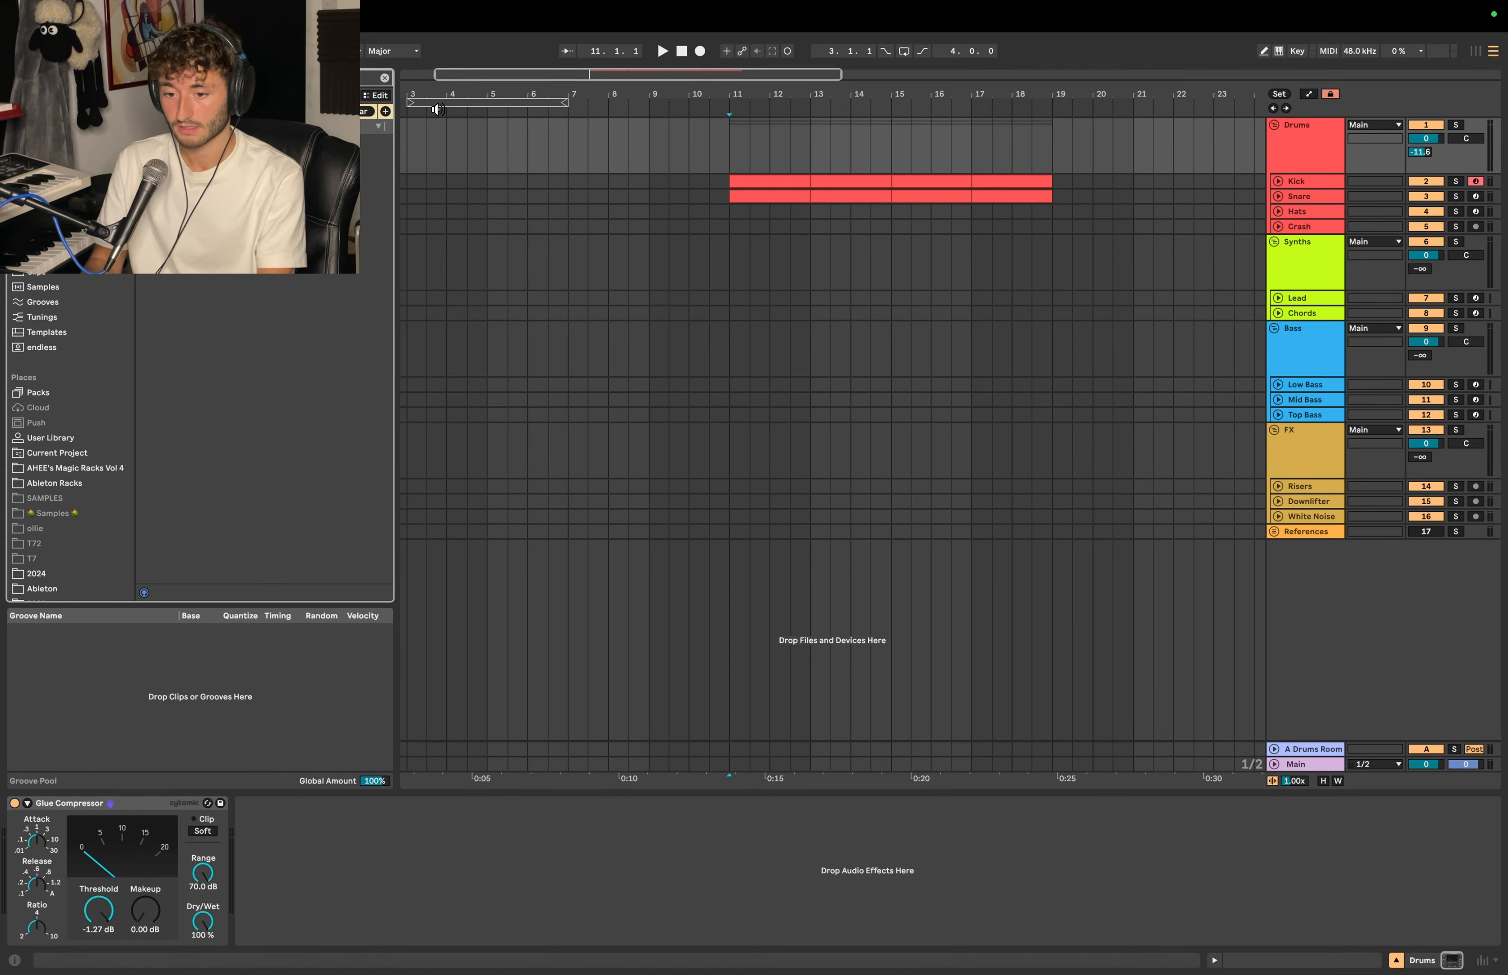
key(Down)
key(Return)
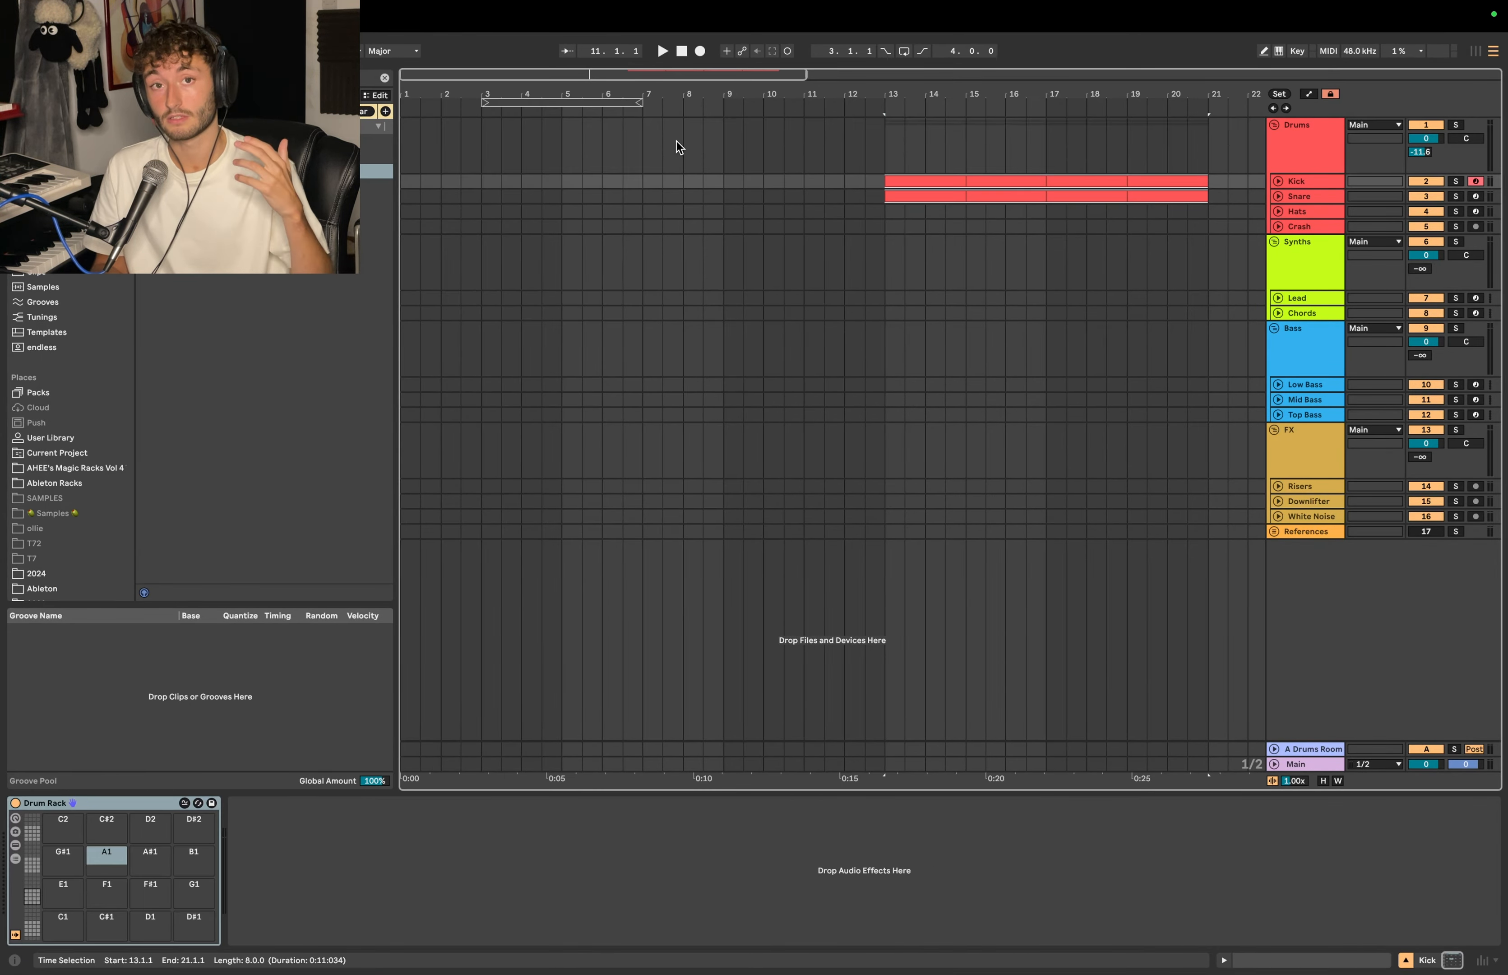
Add a locator named Intro at bar 1 and a locator named Verse at bar 5
click(619, 193)
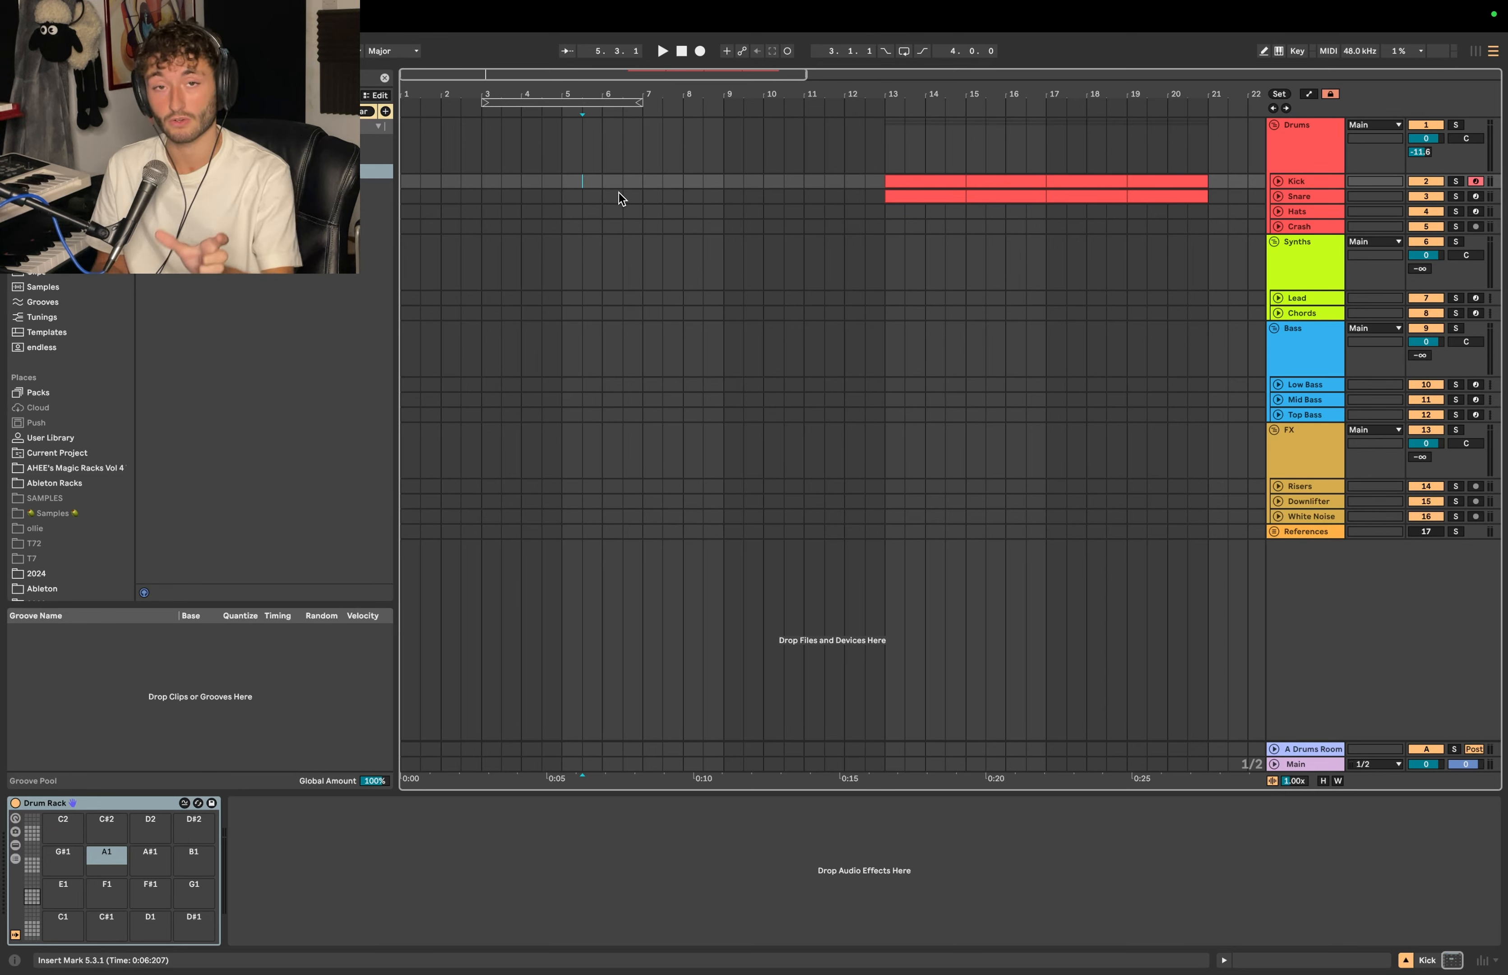
right_click(409, 111)
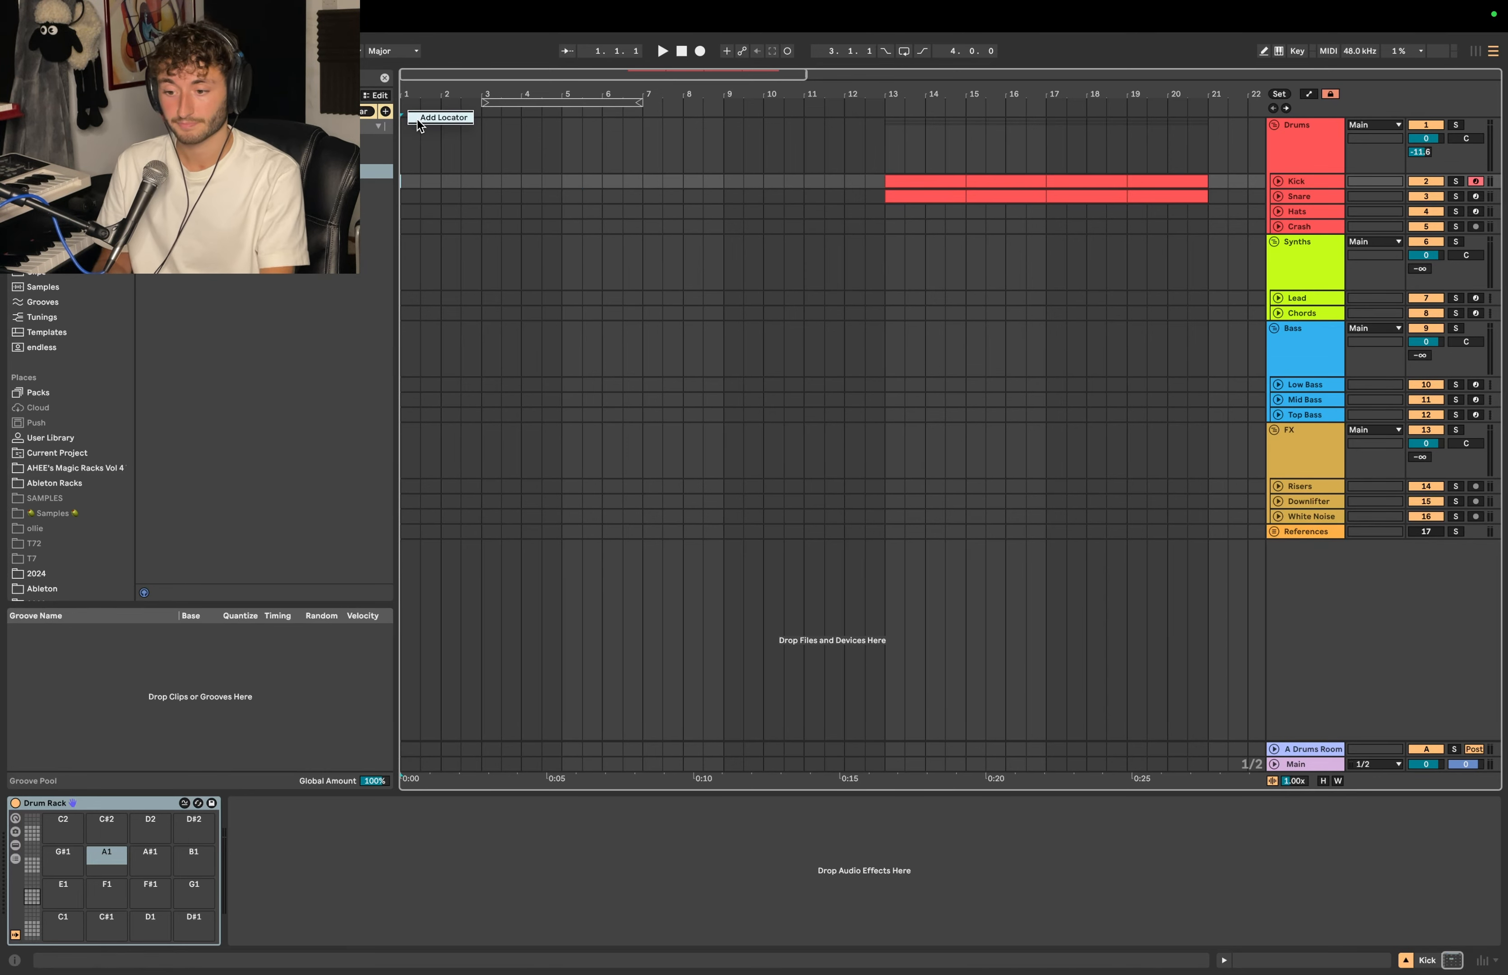
click(419, 119)
text(Intro)
key(Return)
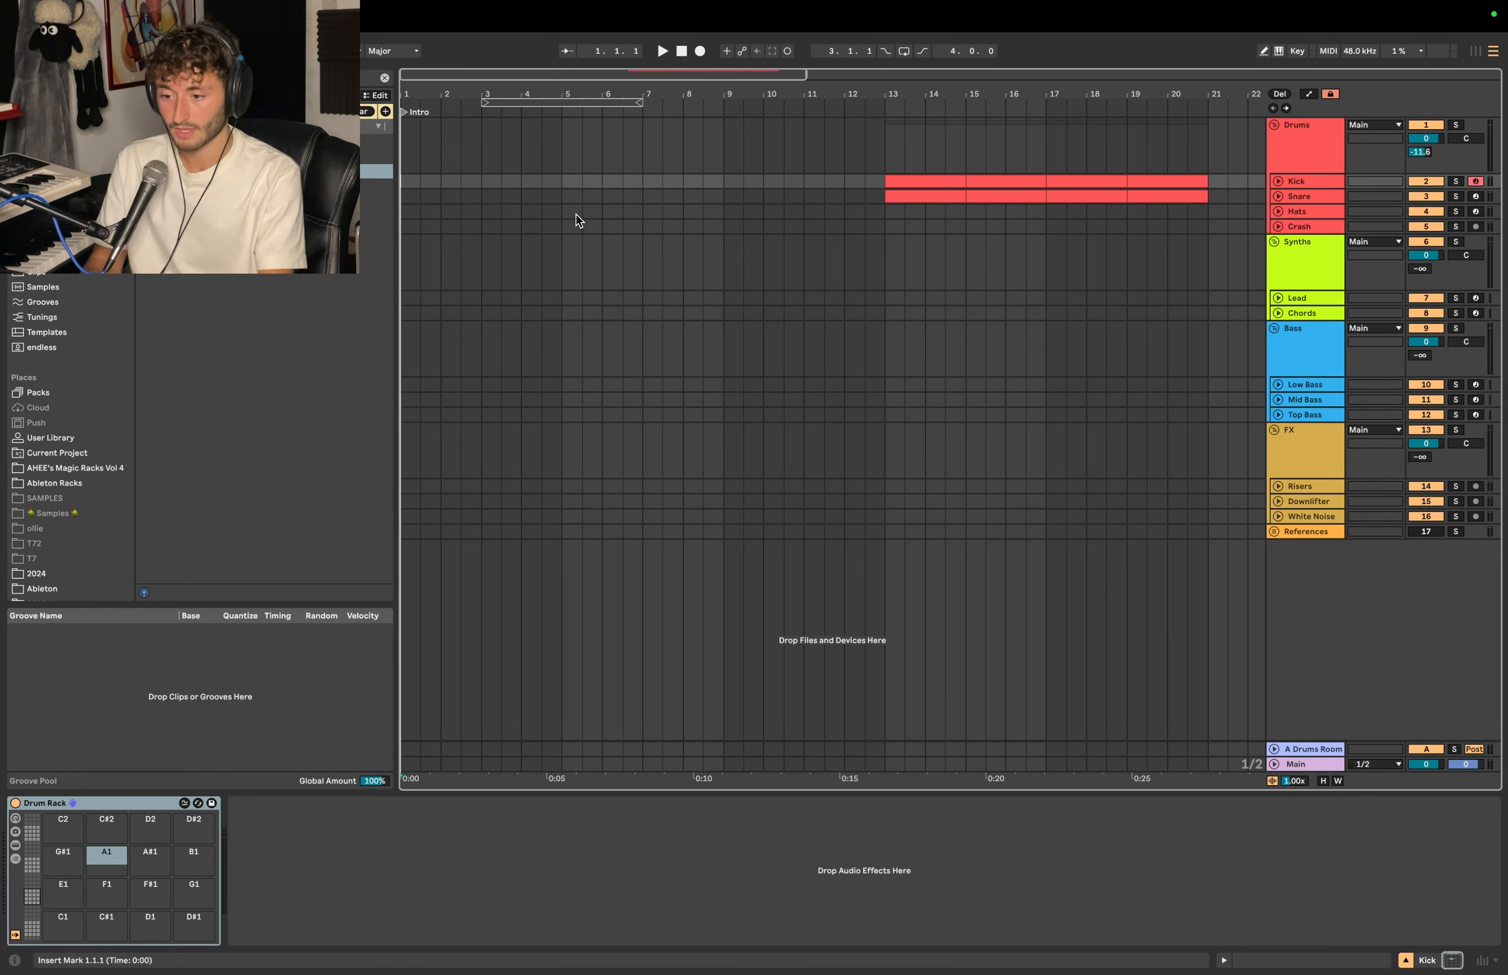
right_click(563, 112)
click(576, 149)
text(Verse)
key(Return)
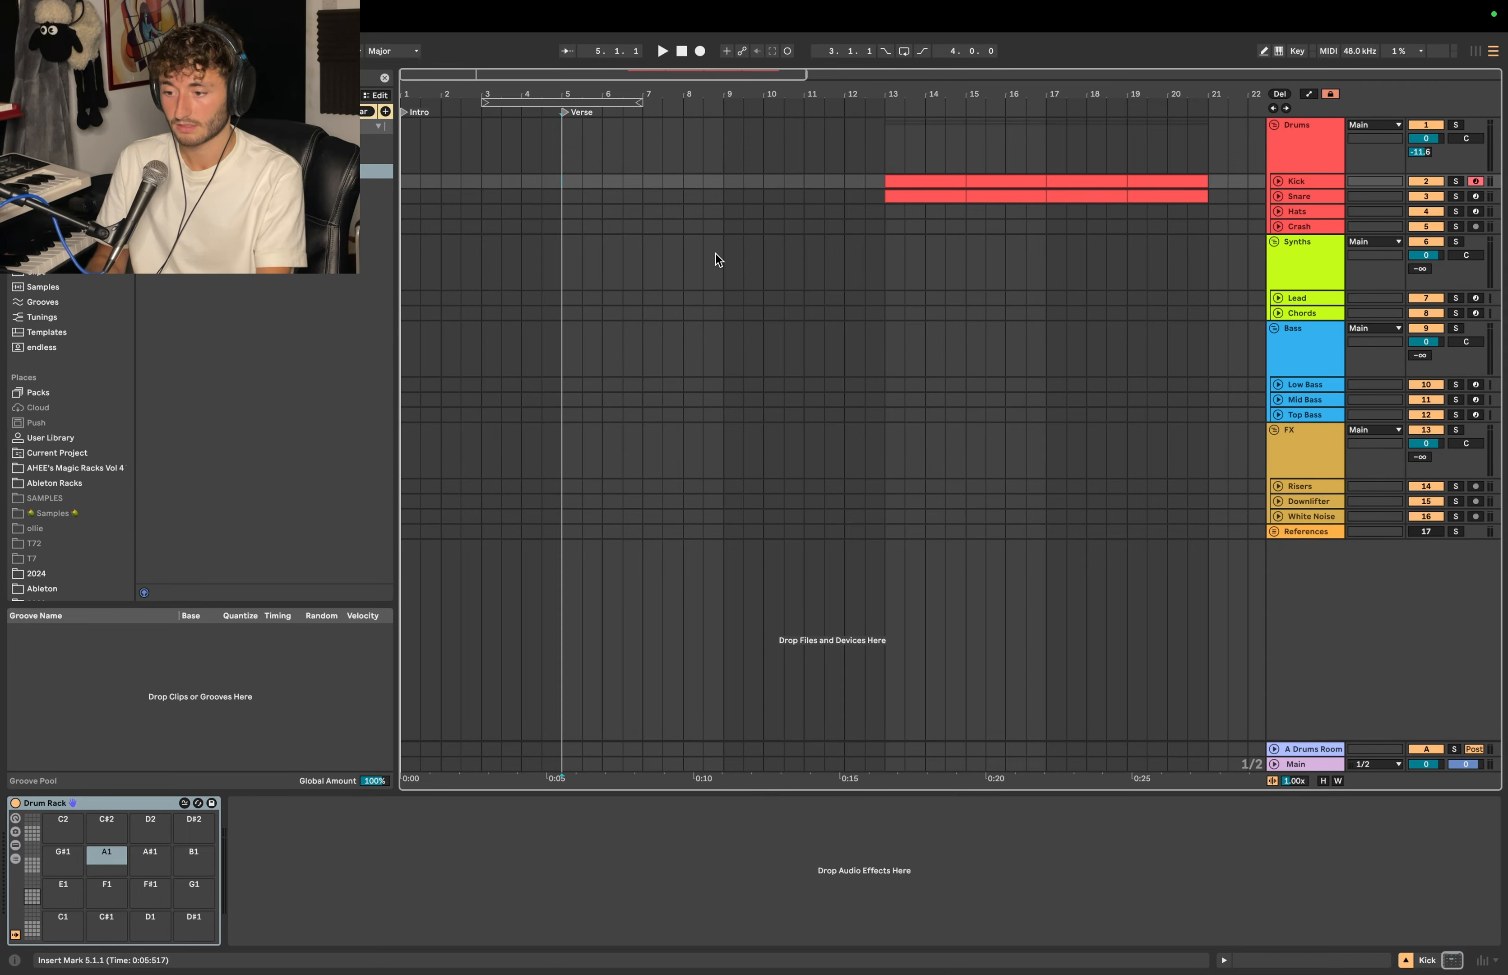
Add a locator named Build at bar 9 and a locator named Drop at bar 13
right_click(726, 112)
click(754, 147)
text(Build)
key(Return)
right_click(885, 109)
click(913, 147)
text(Drop)
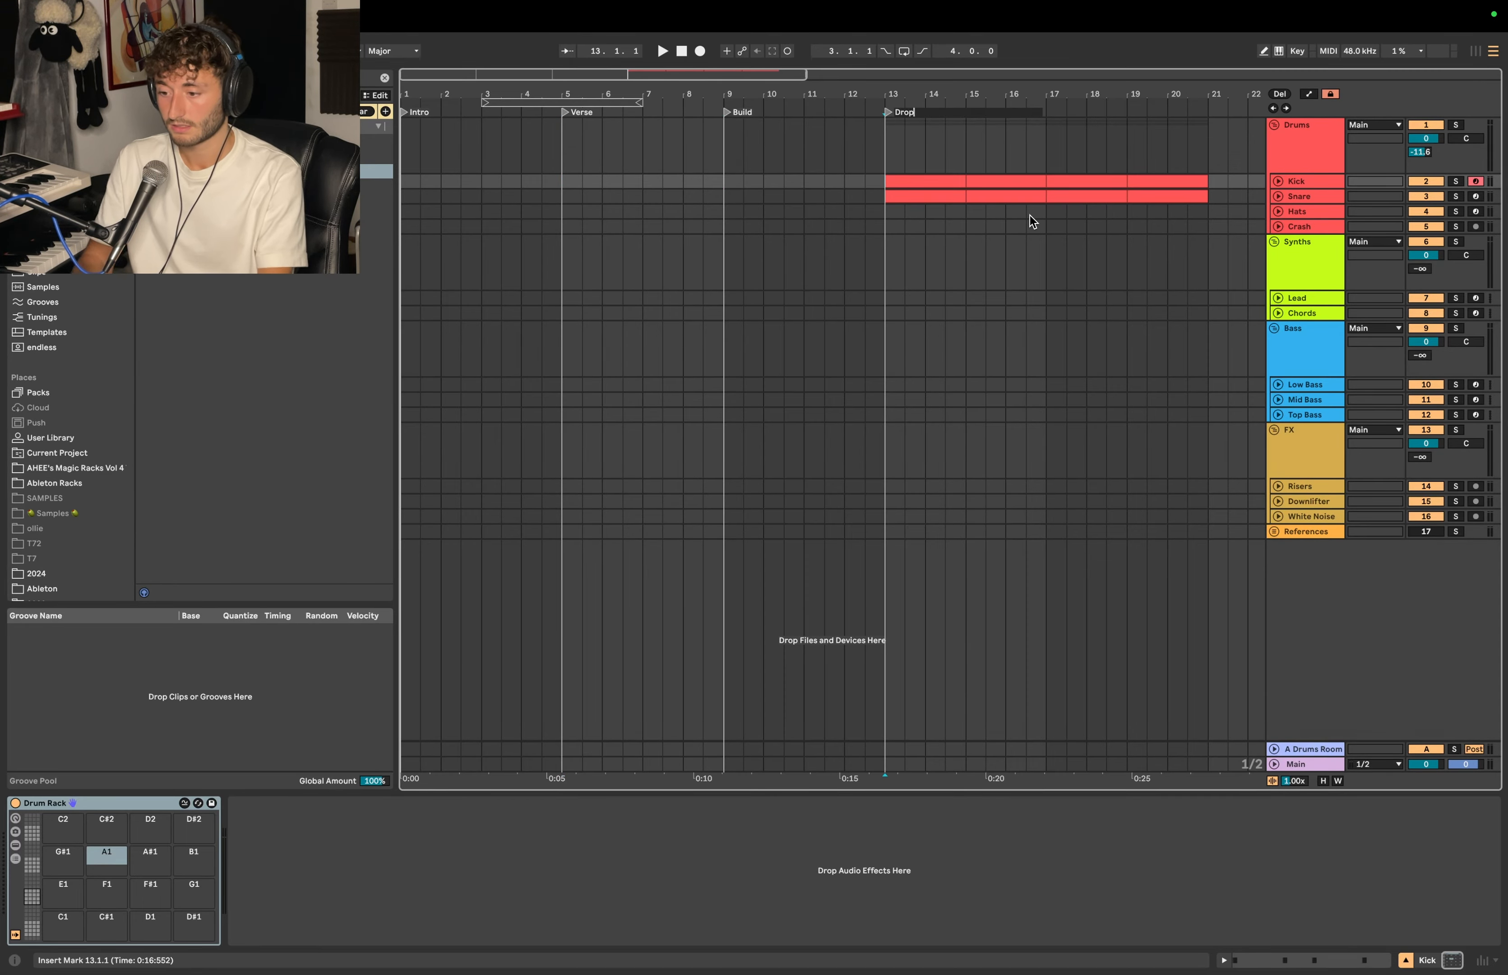
key(Return)
Add a locator named Post at bar 17
right_click(1046, 109)
click(1072, 146)
text(Post)
key(Return)
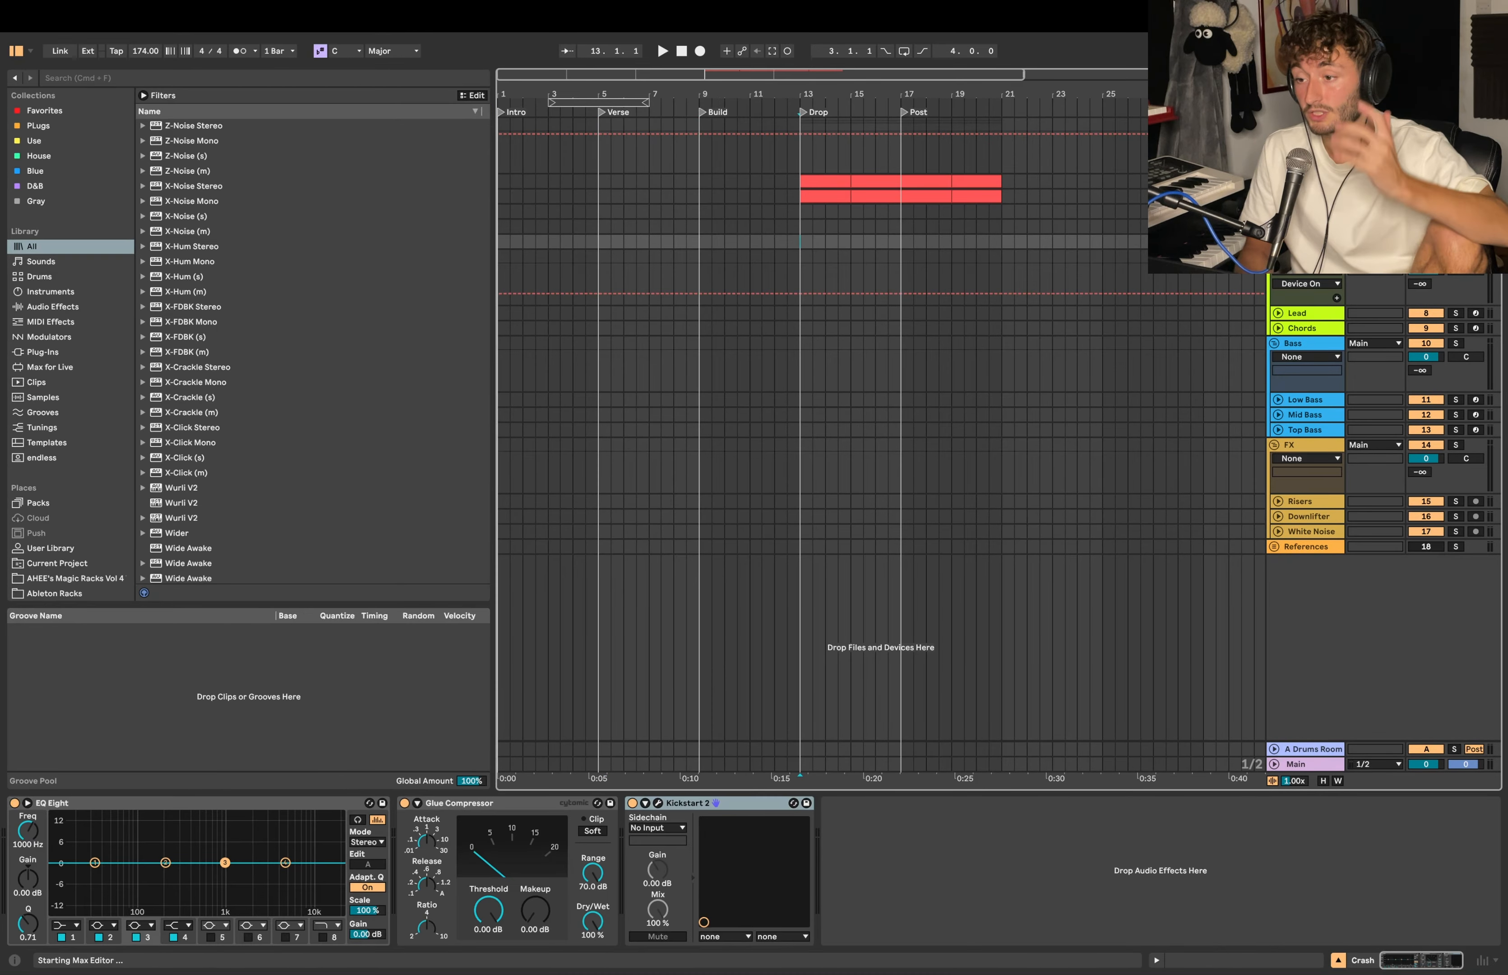
Save the current Live Set as the default set
click(804, 251)
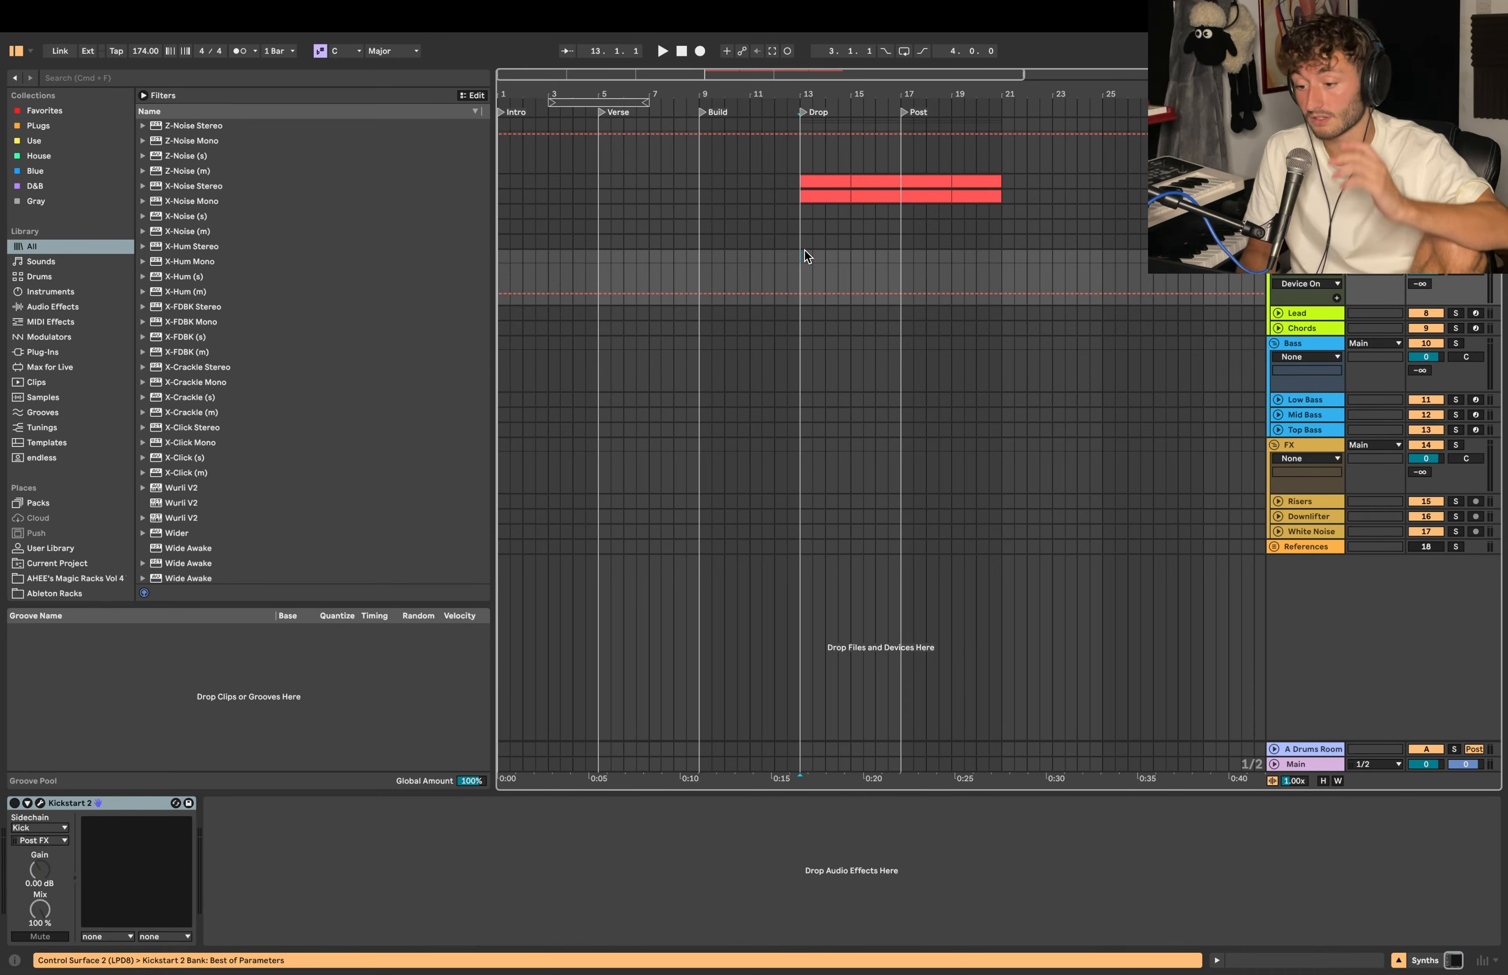
click(801, 245)
click(96, 16)
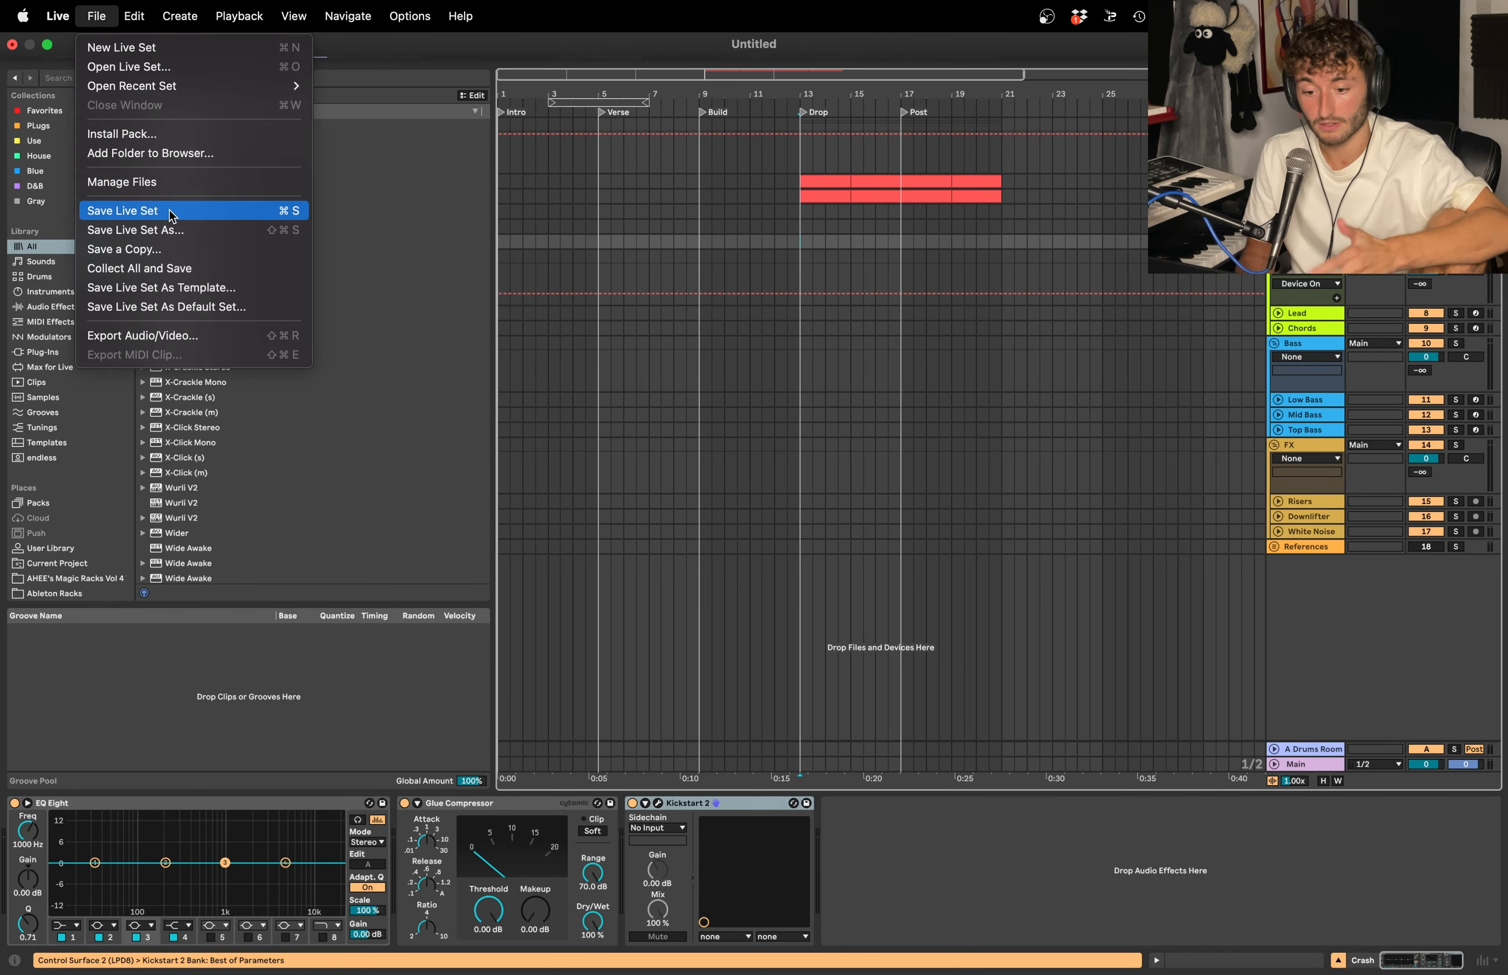
click(167, 306)
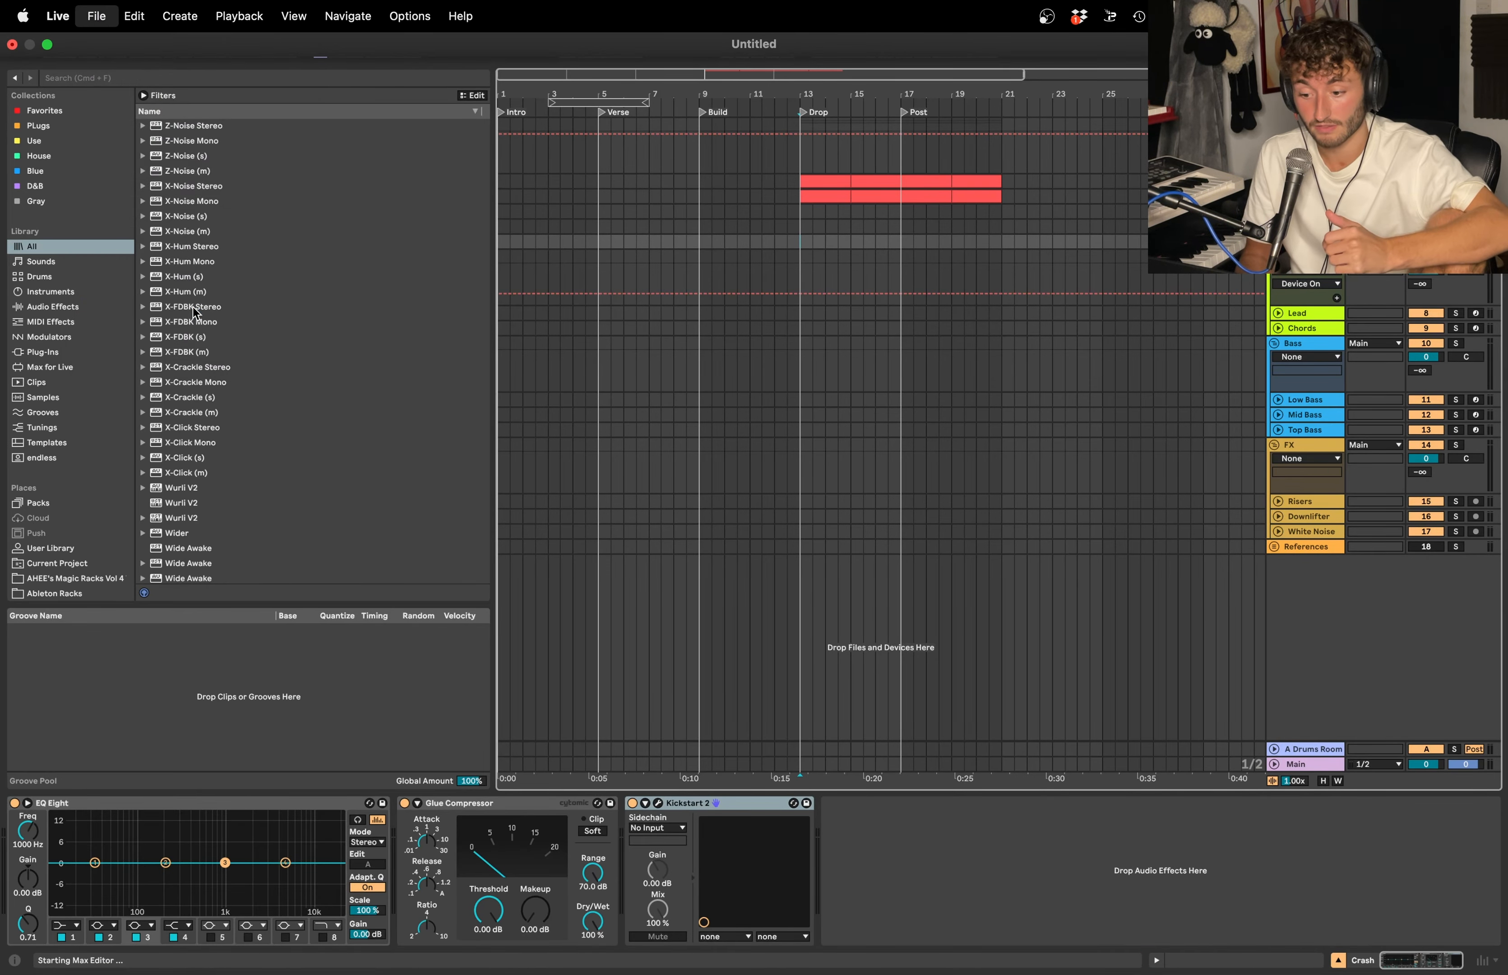
click(809, 276)
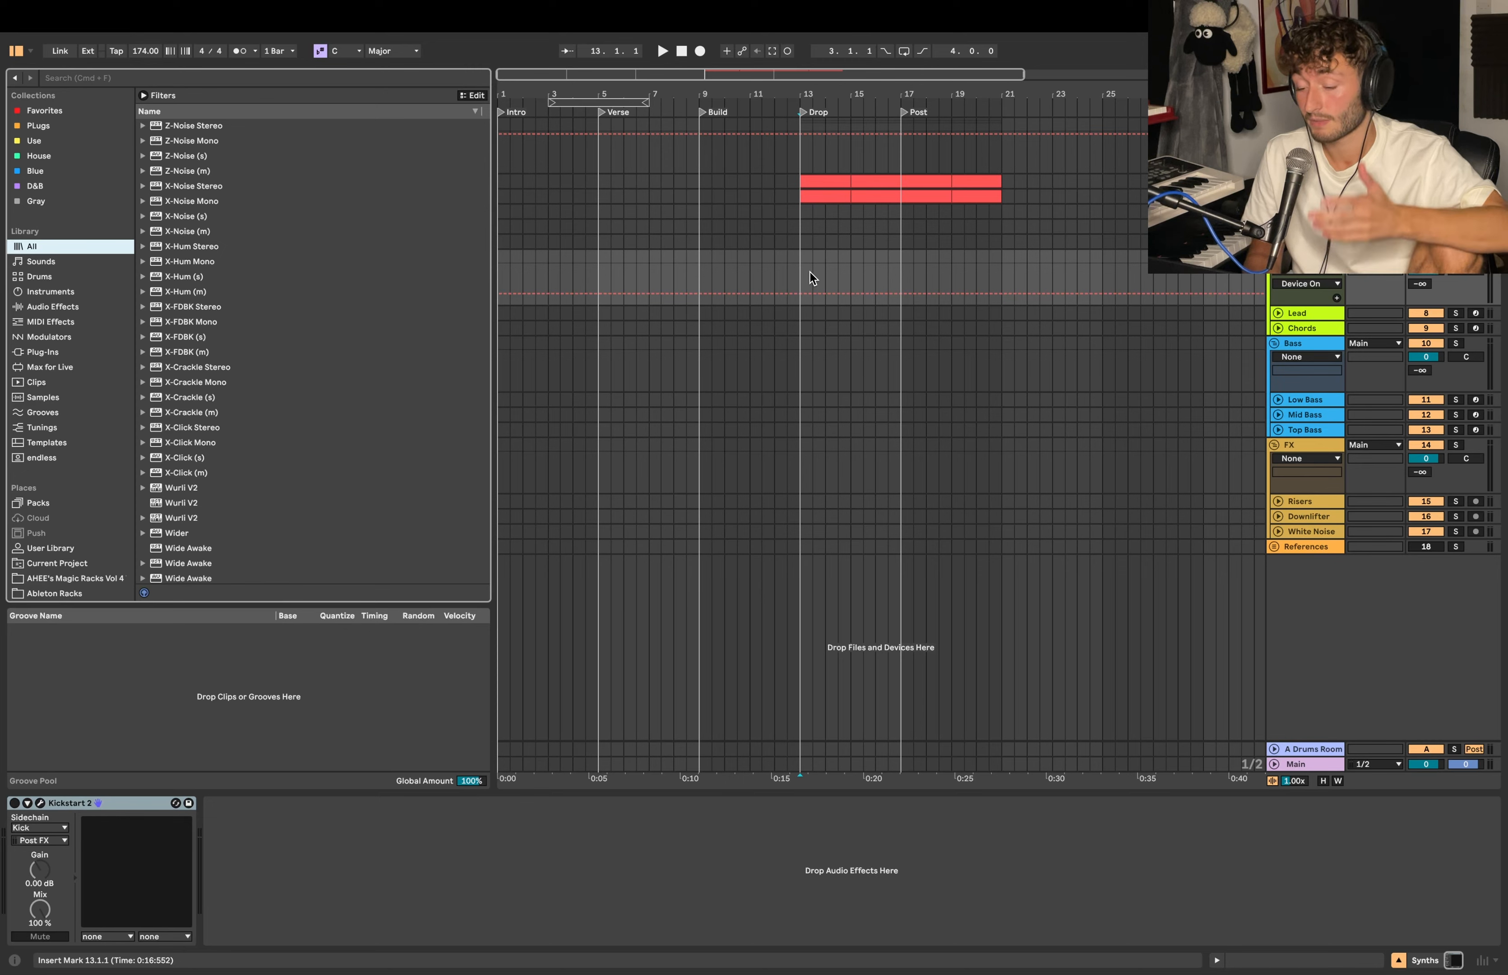
click(803, 274)
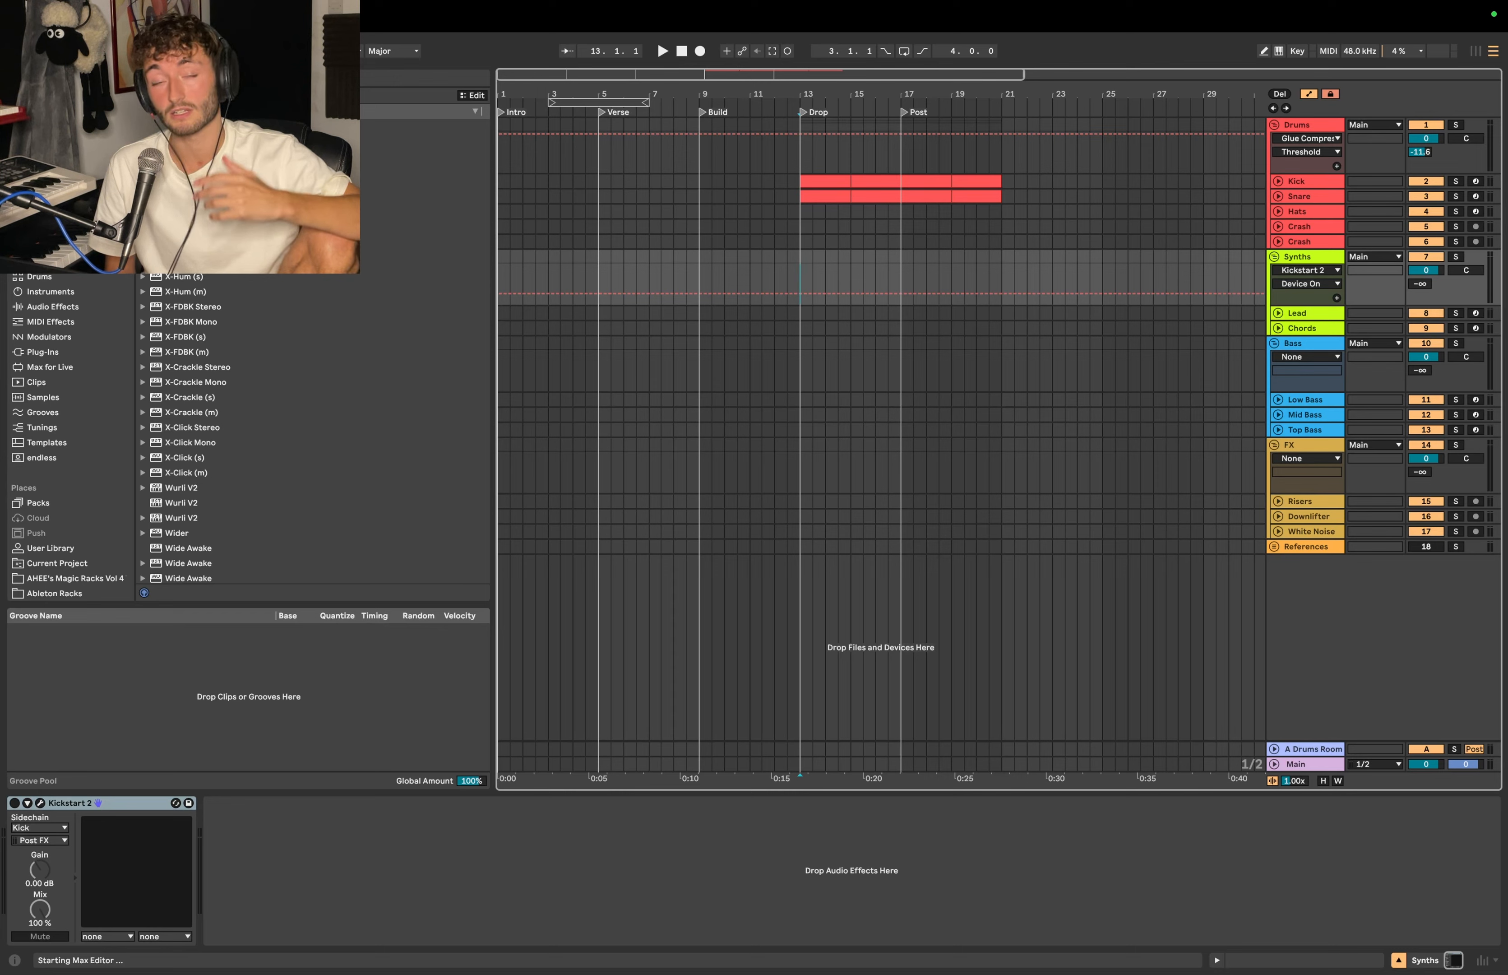
click(863, 211)
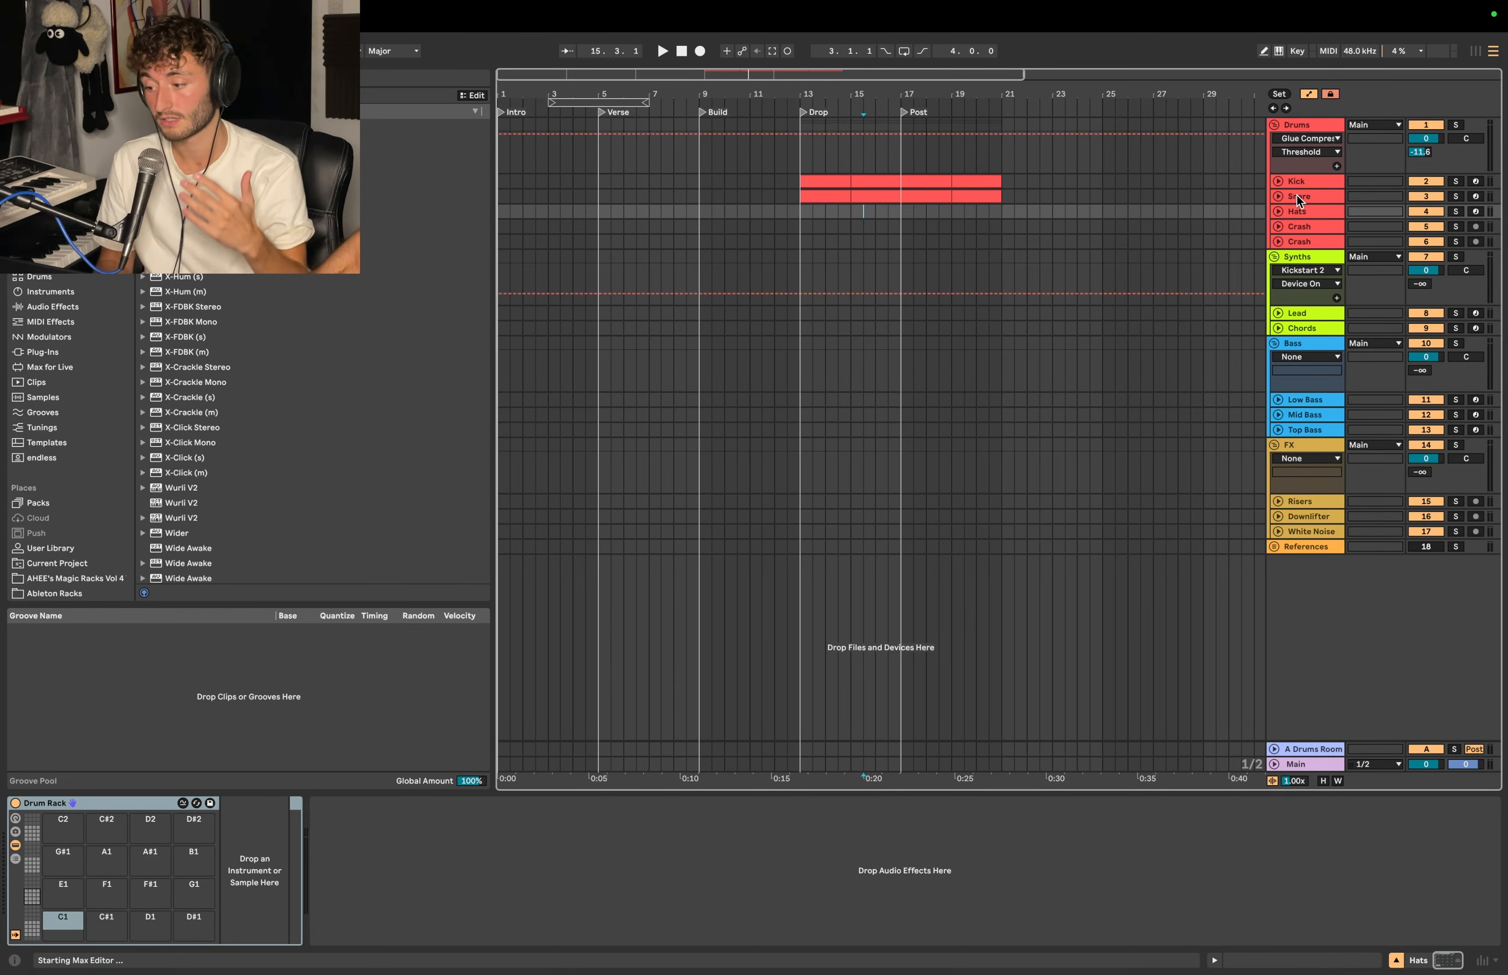
Open the first Snare clip's notes and switch the detail view back and forth between the clip and the track's devices
click(1297, 194)
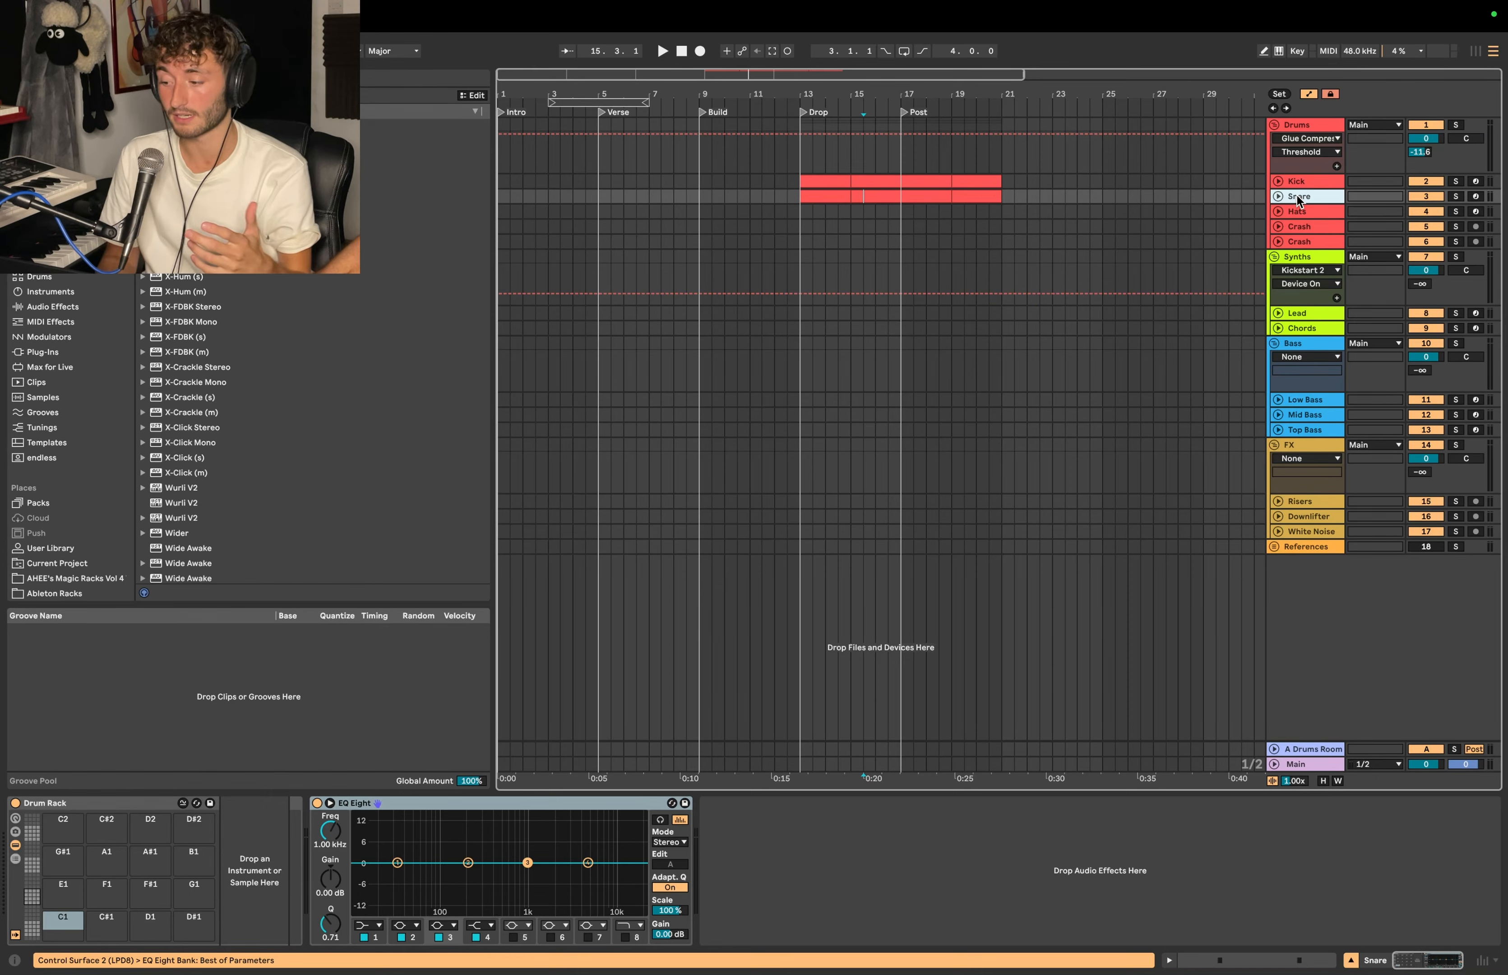
double_click(834, 196)
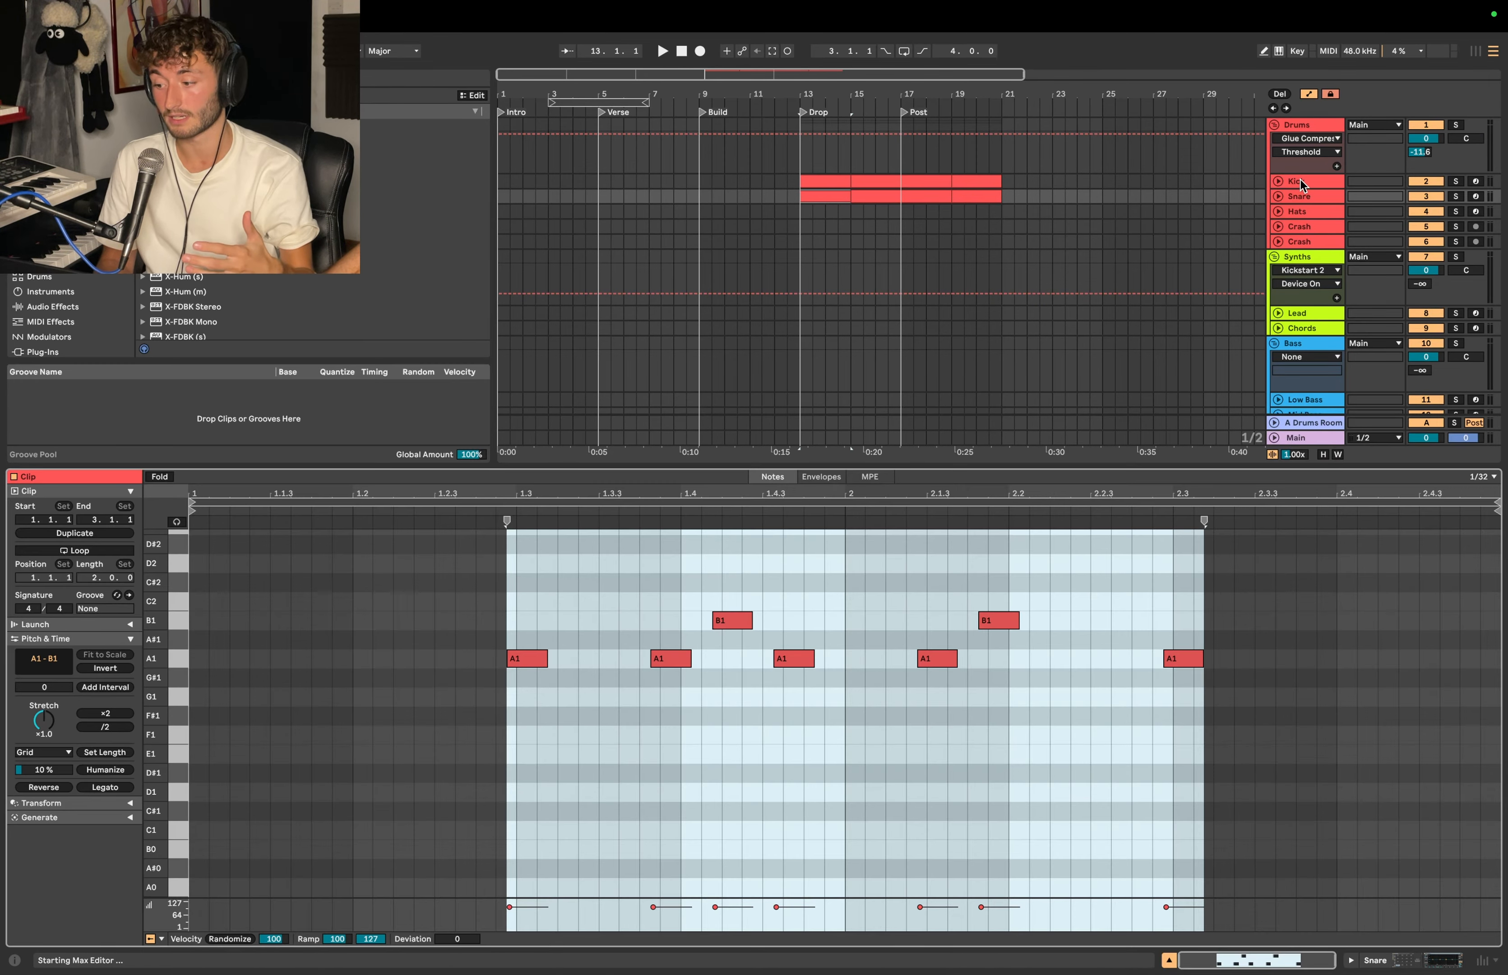
click(1300, 196)
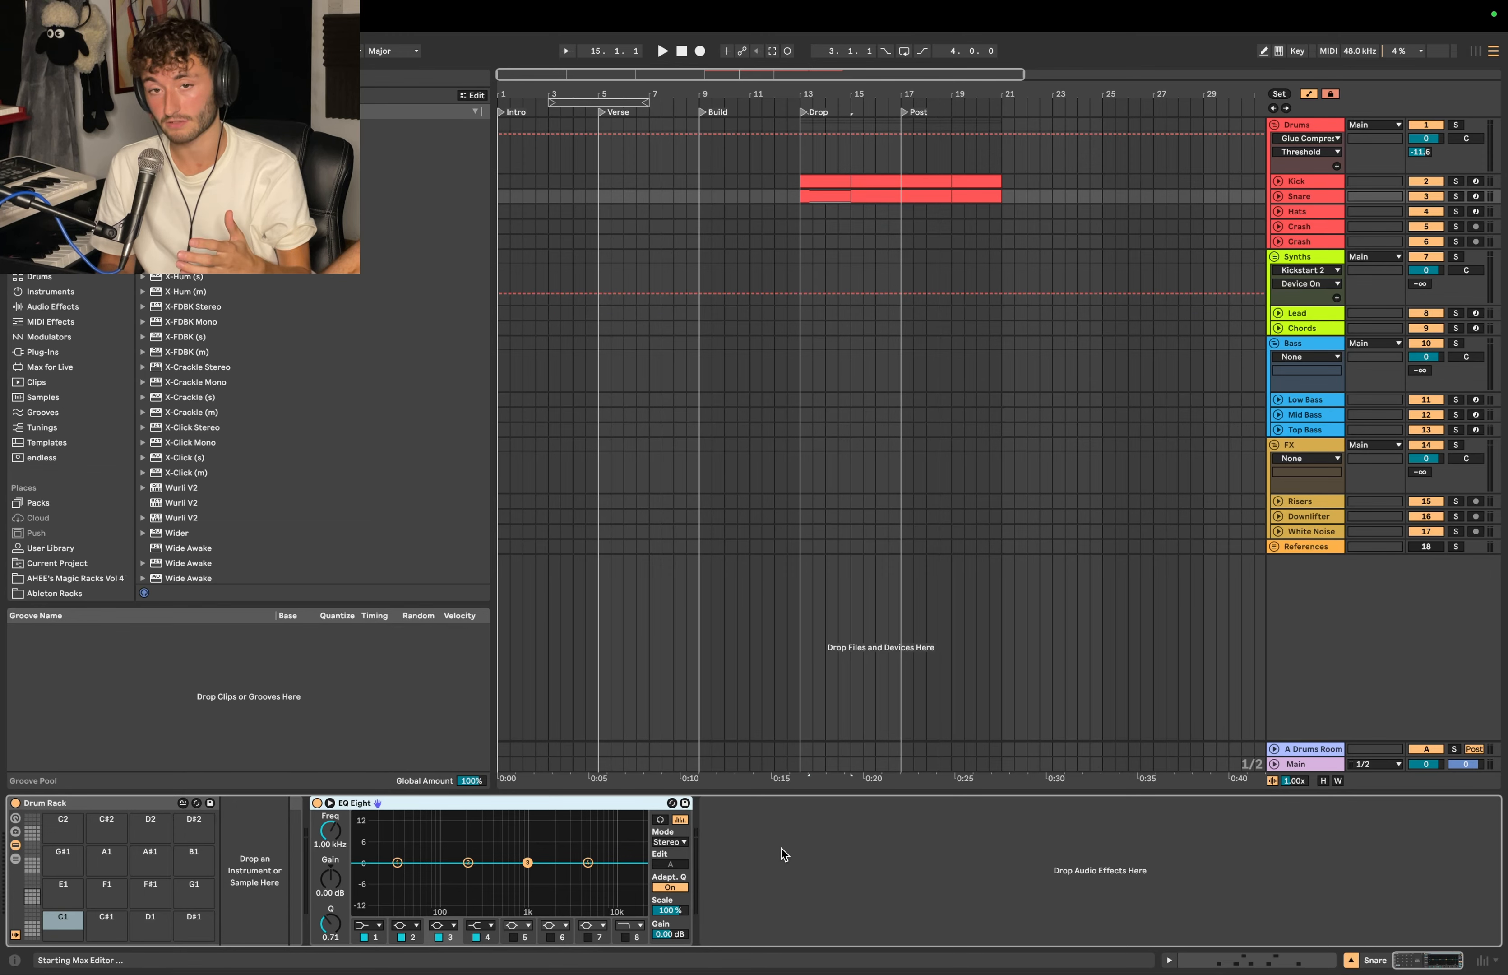
key(shift+Tab)
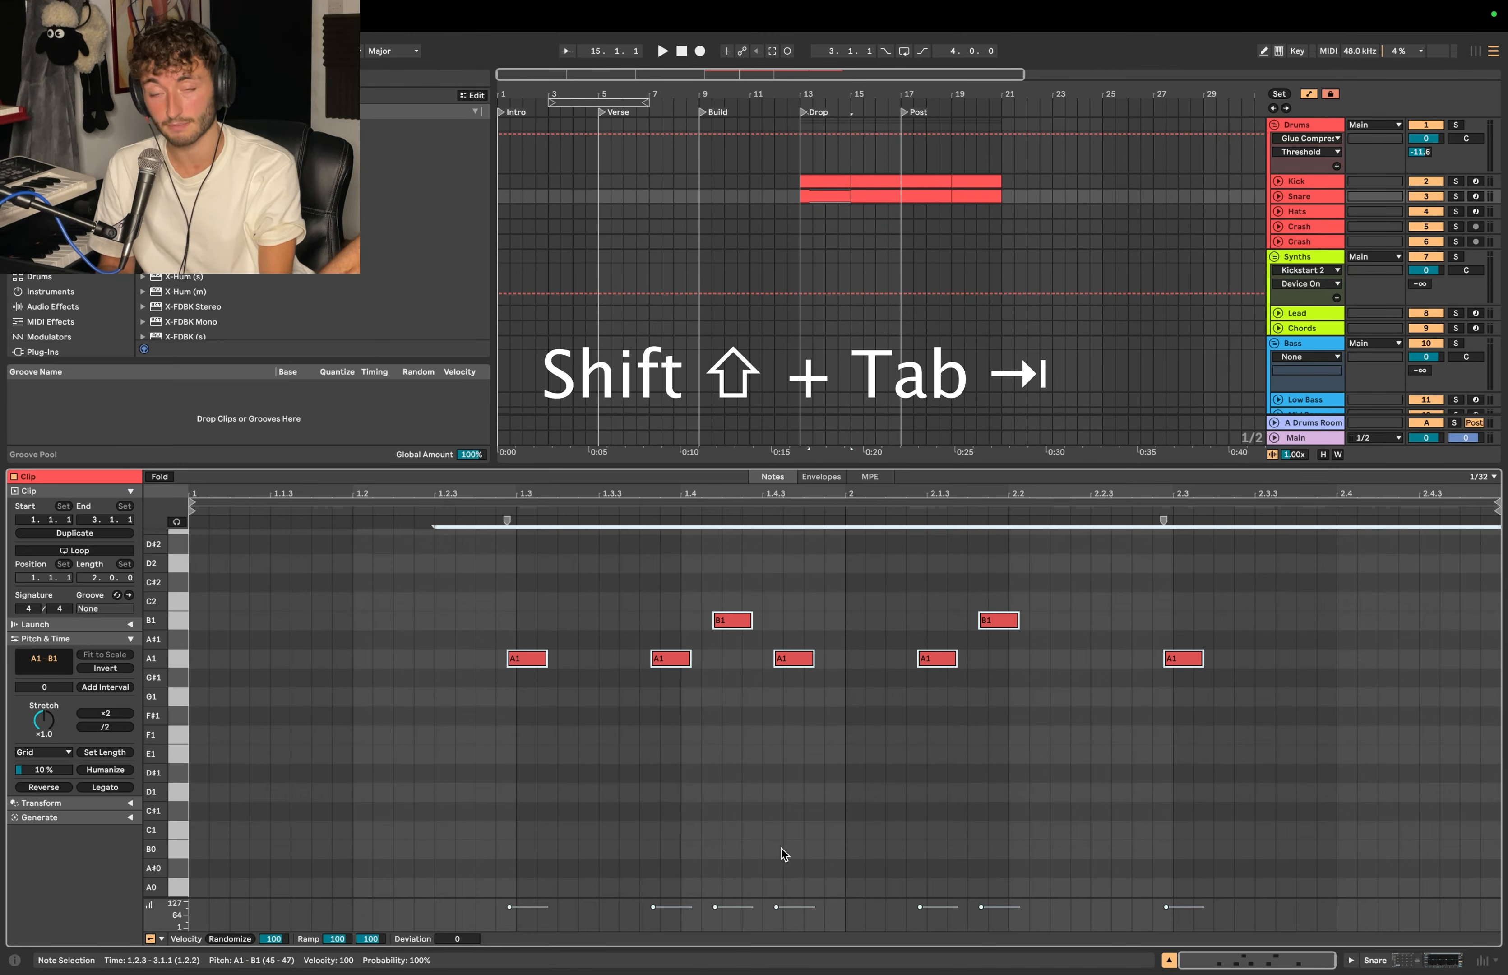
key(shift+Tab)
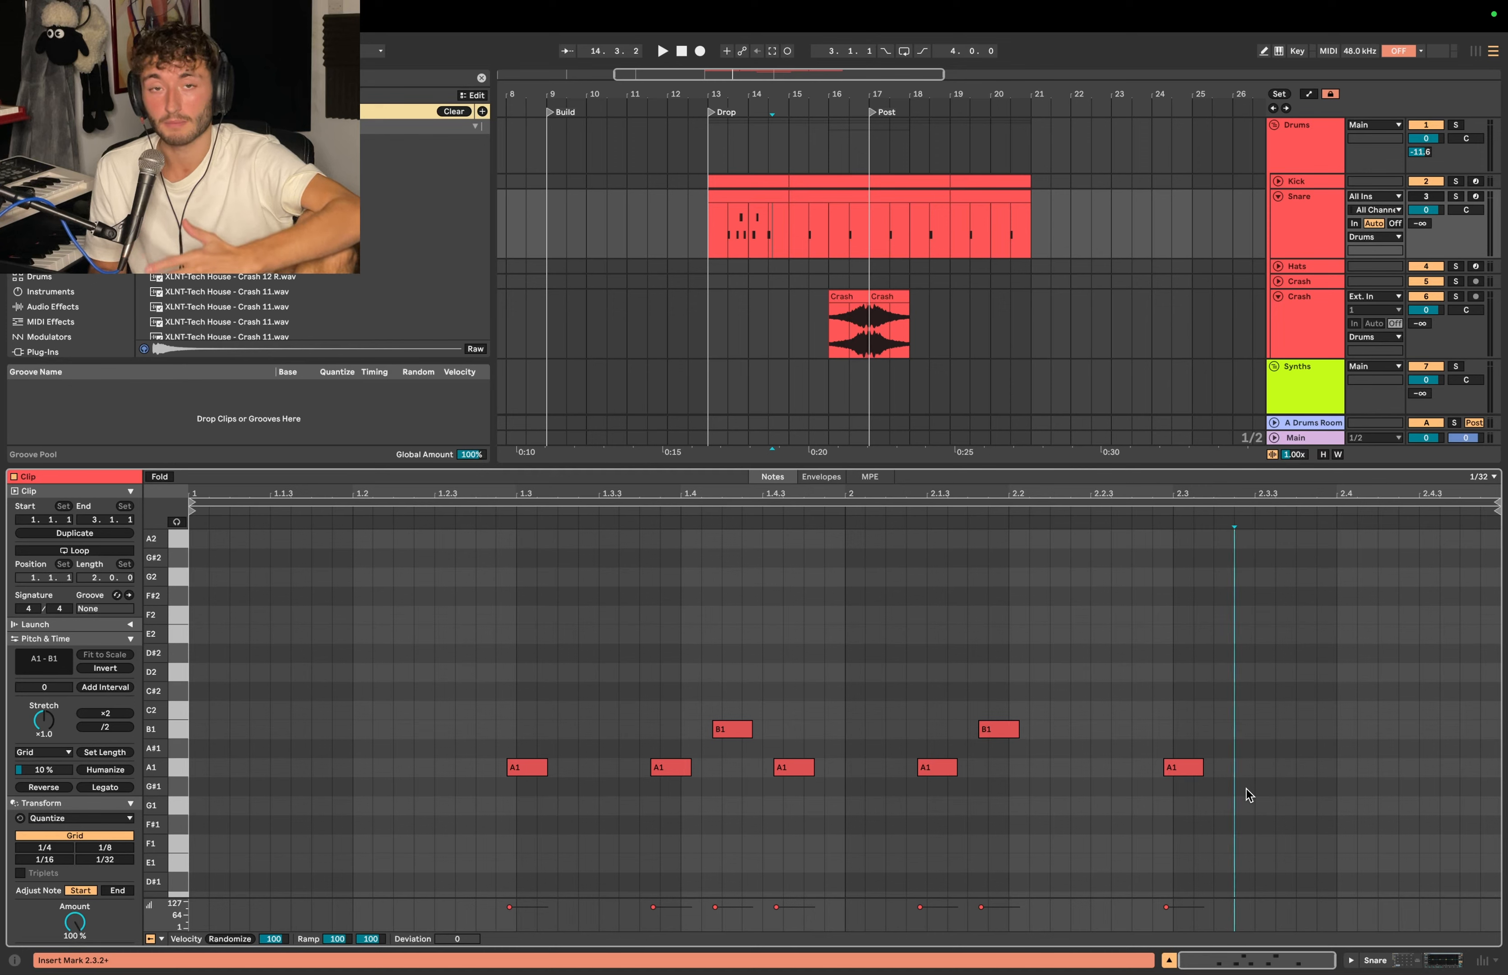
Select all the A1 notes in the Snare clip and transpose them up an octave and back down, twice
drag(1248, 796, 490, 769)
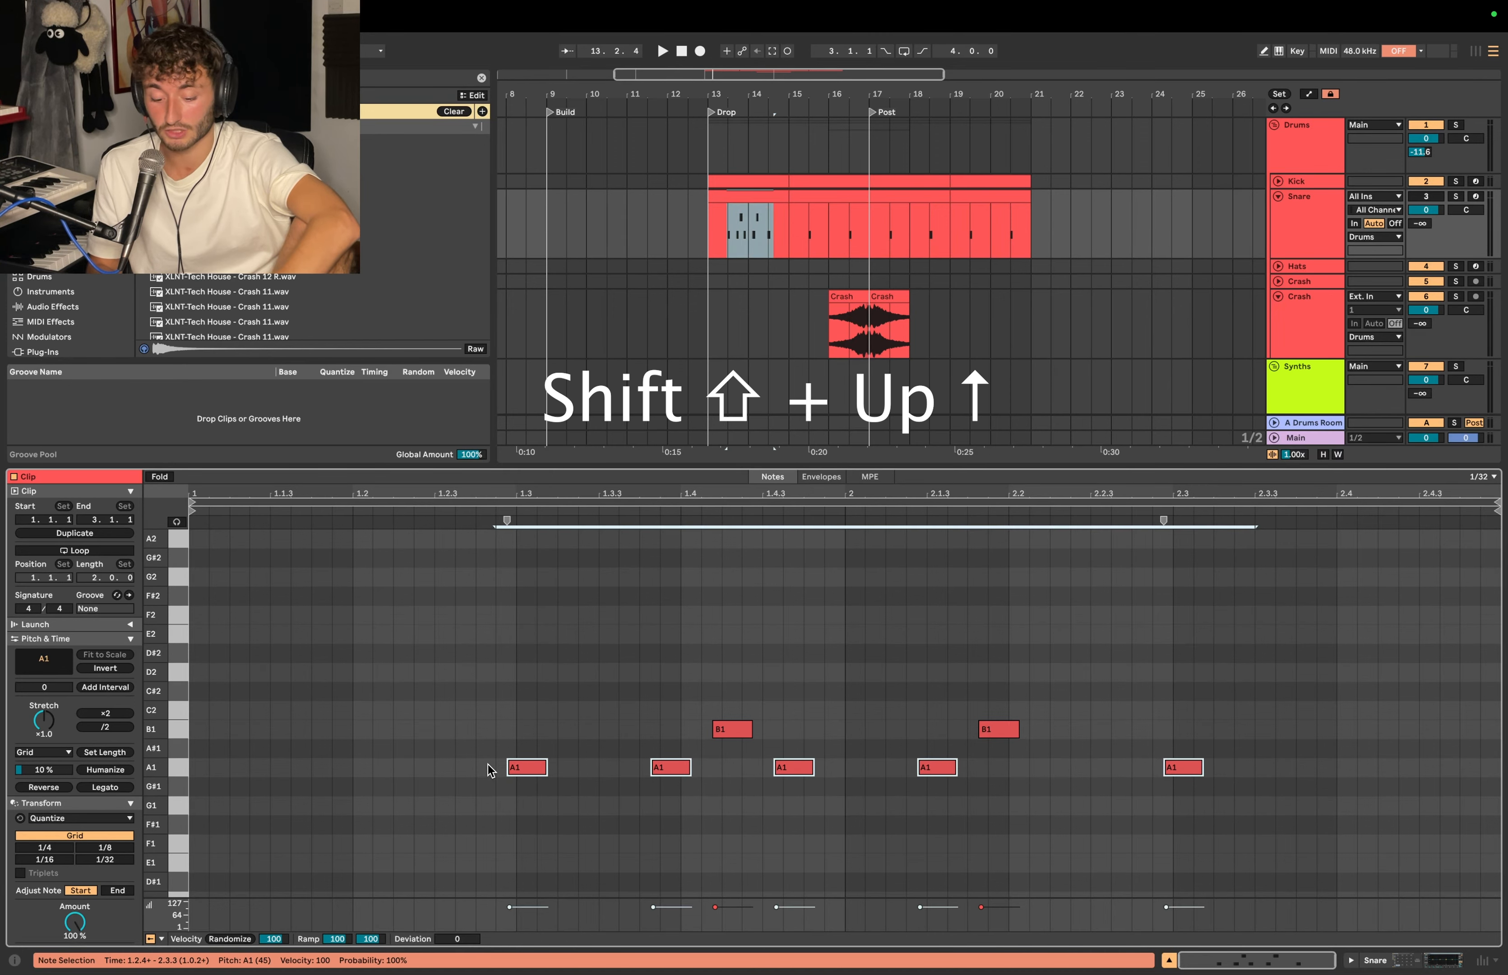
key(shift+Up)
key(shift+Down)
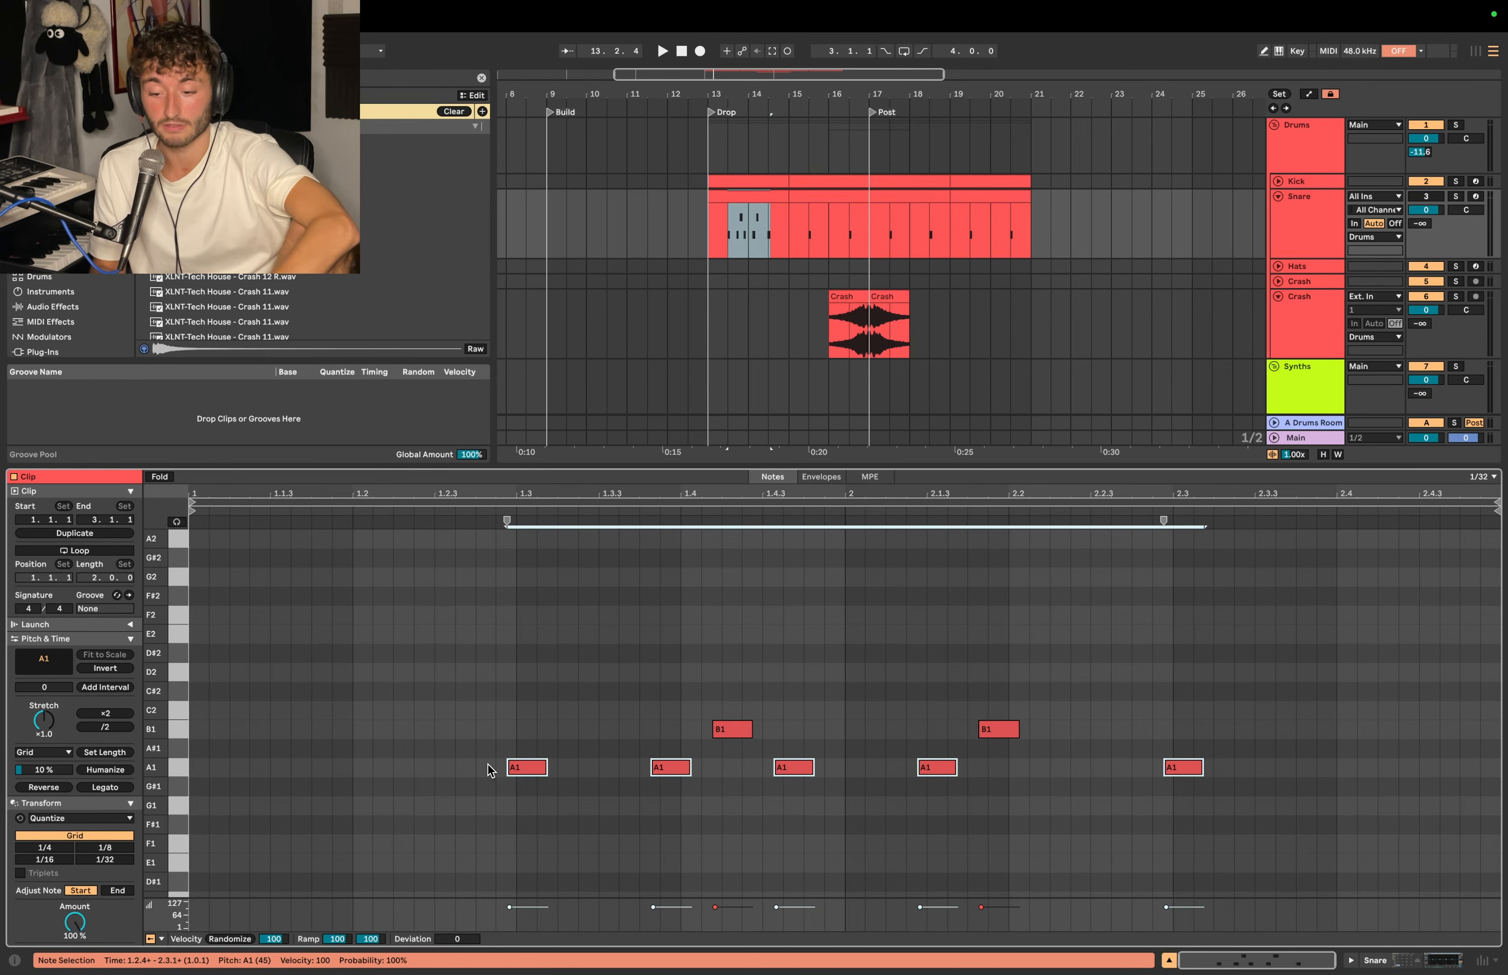
key(shift+Up)
key(shift+Down)
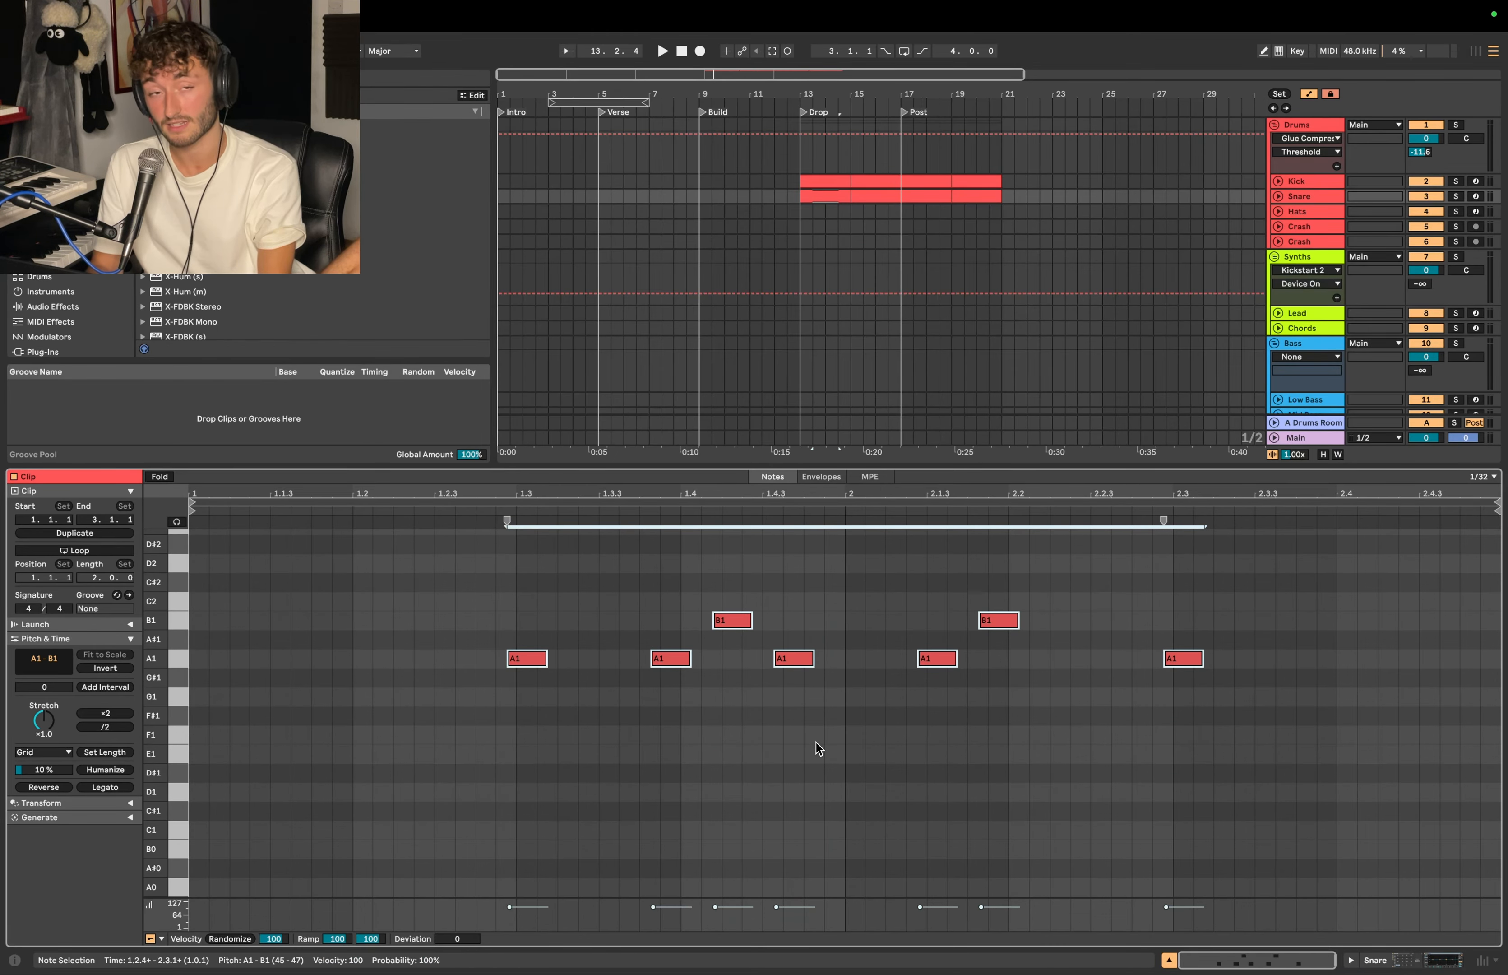
Quantize all selected notes in the first Snare clip to the grid, and deactivate that clip in the arrangement
key(super+u)
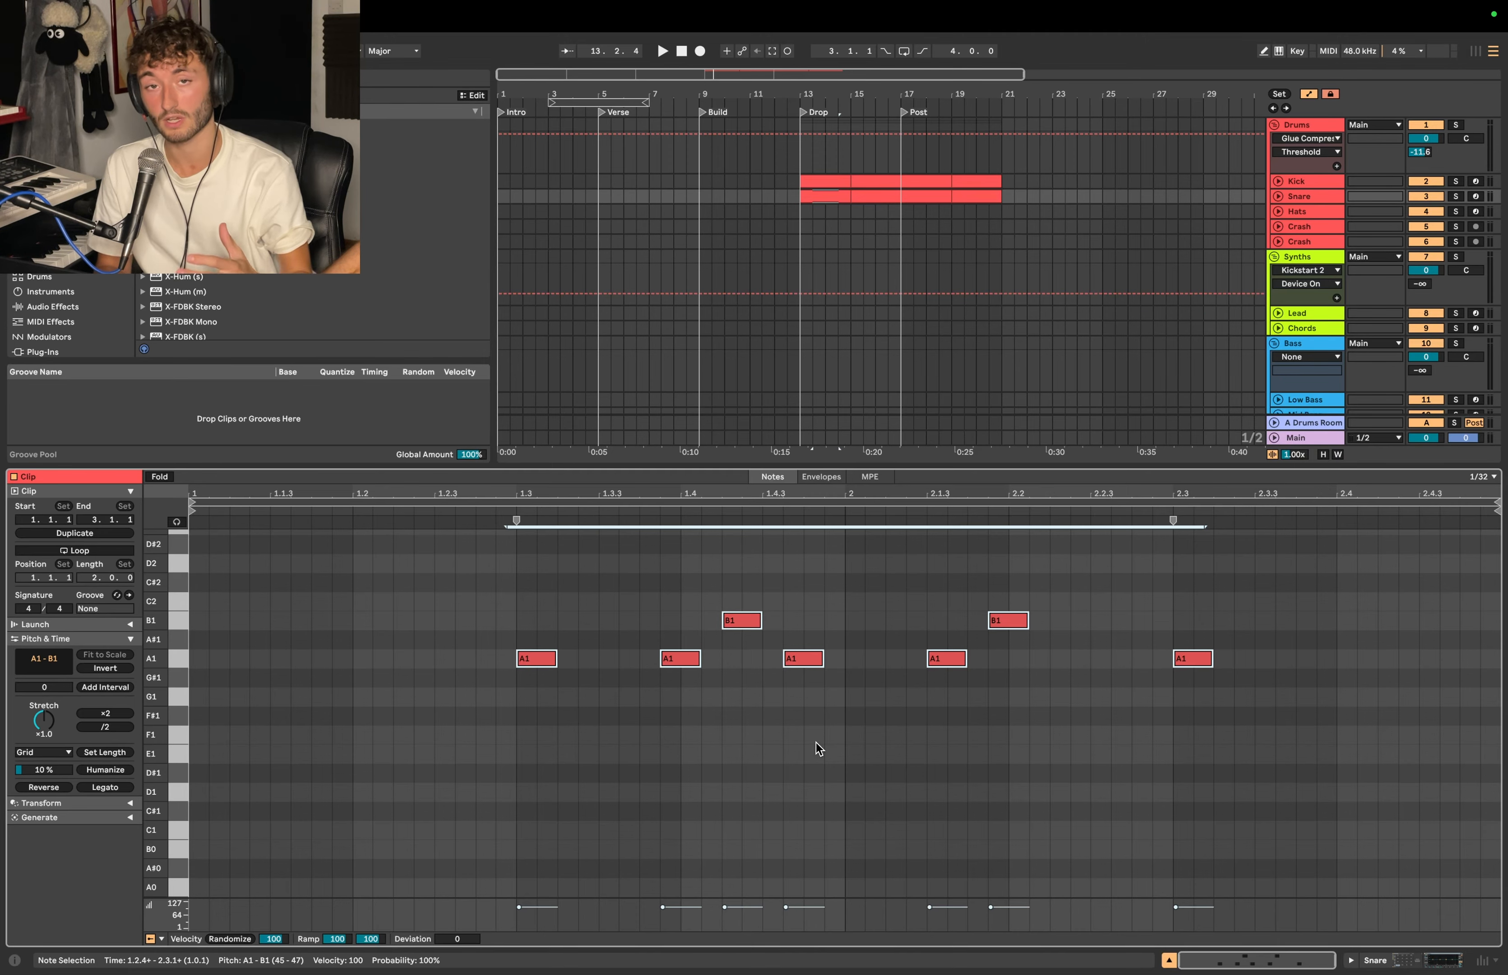
click(836, 195)
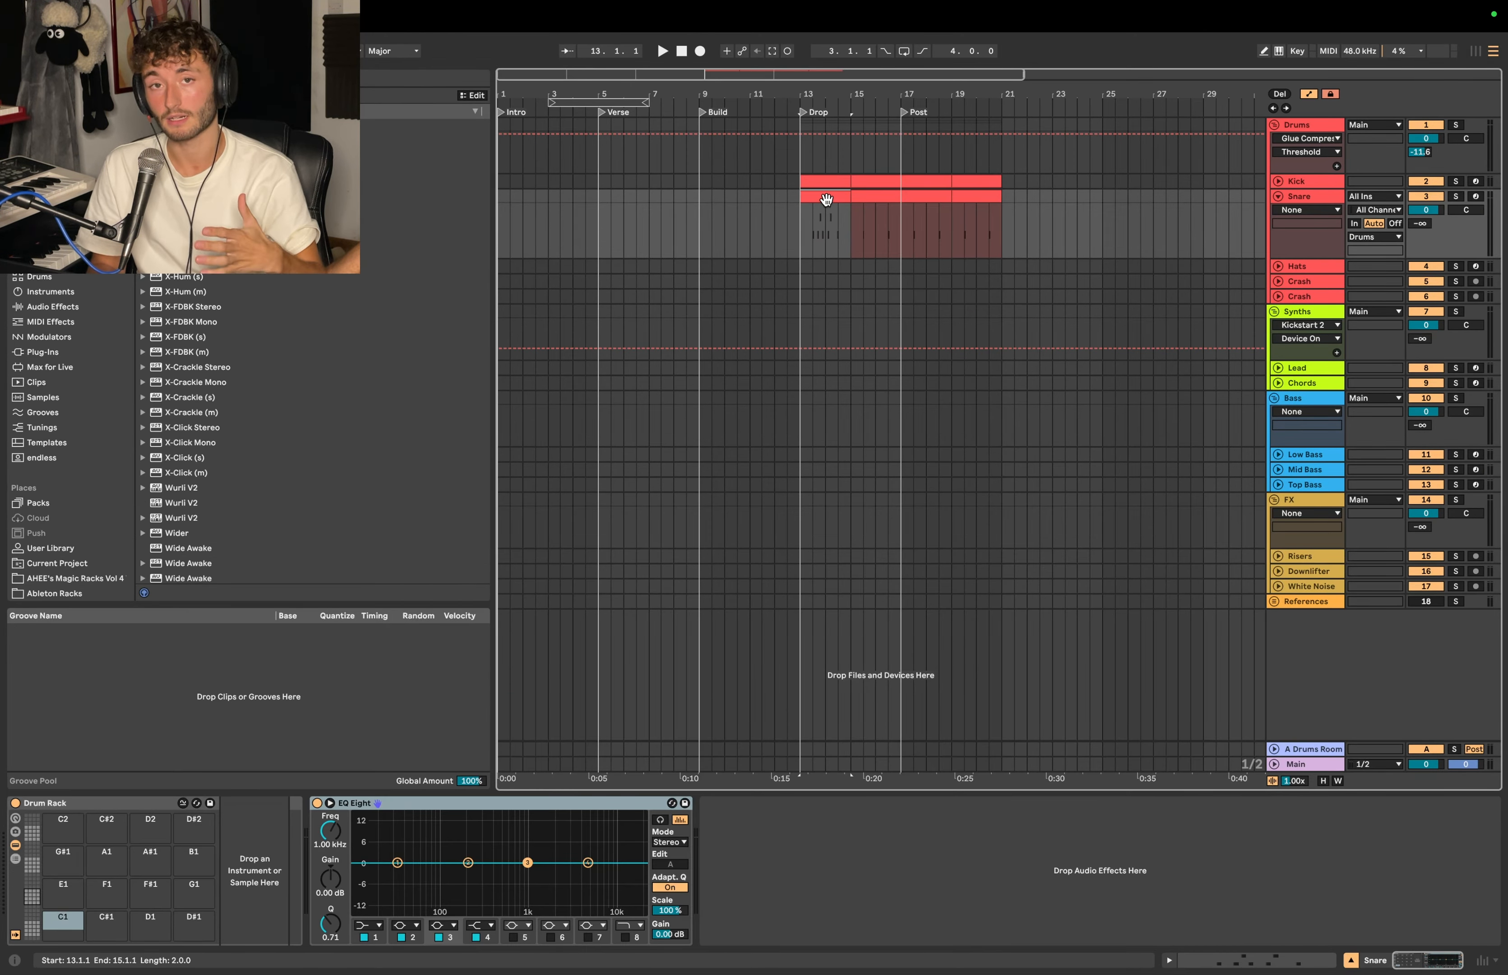
key(0)
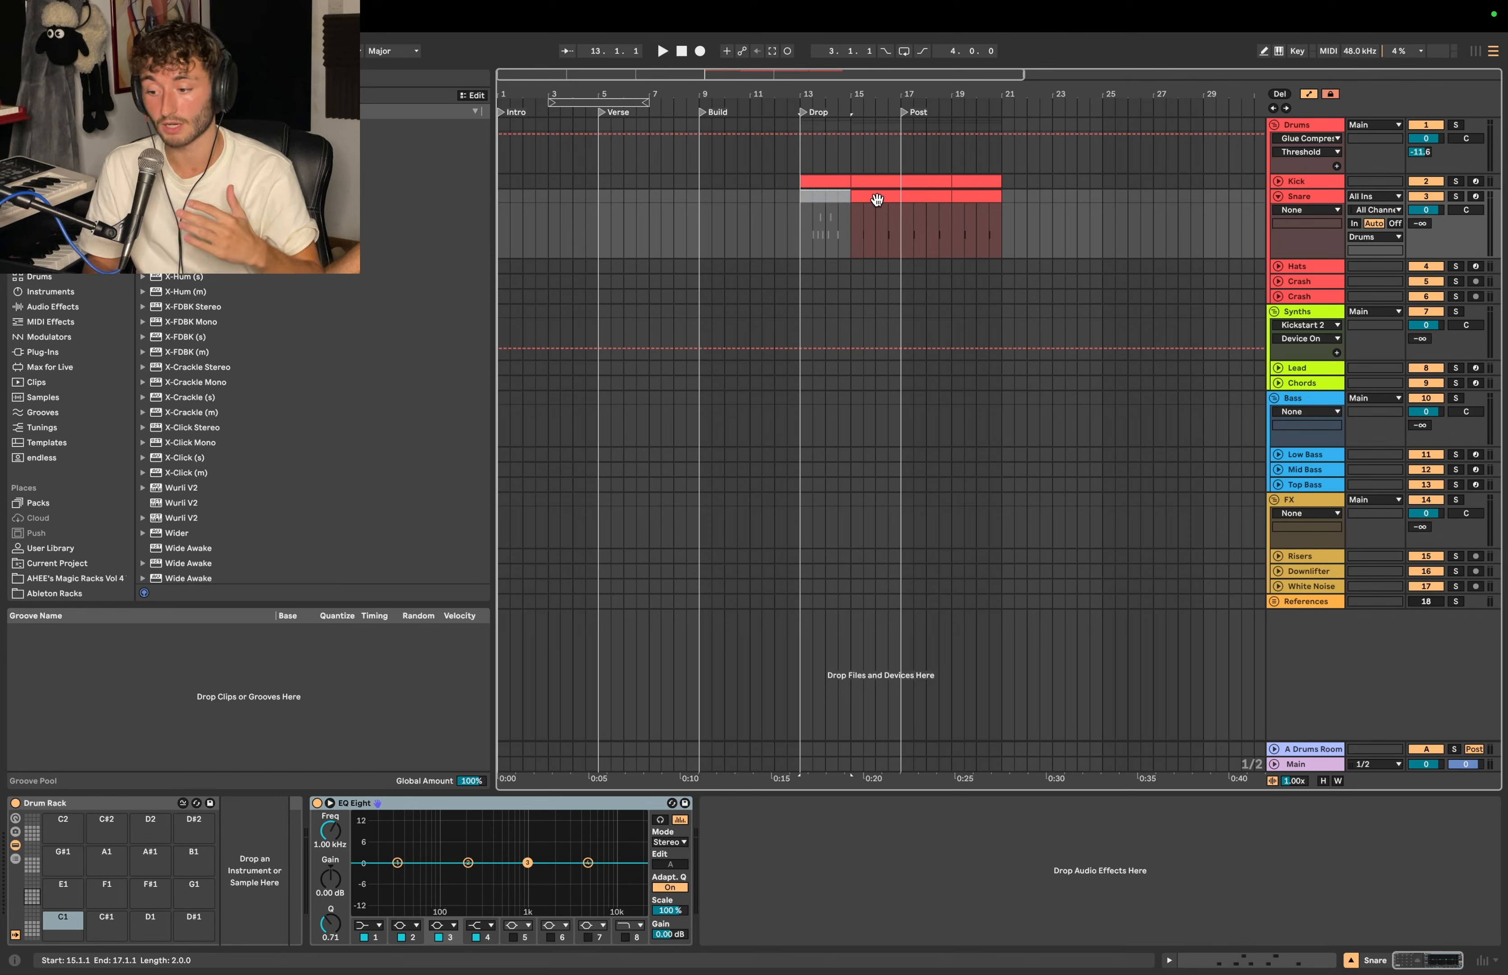
click(1289, 200)
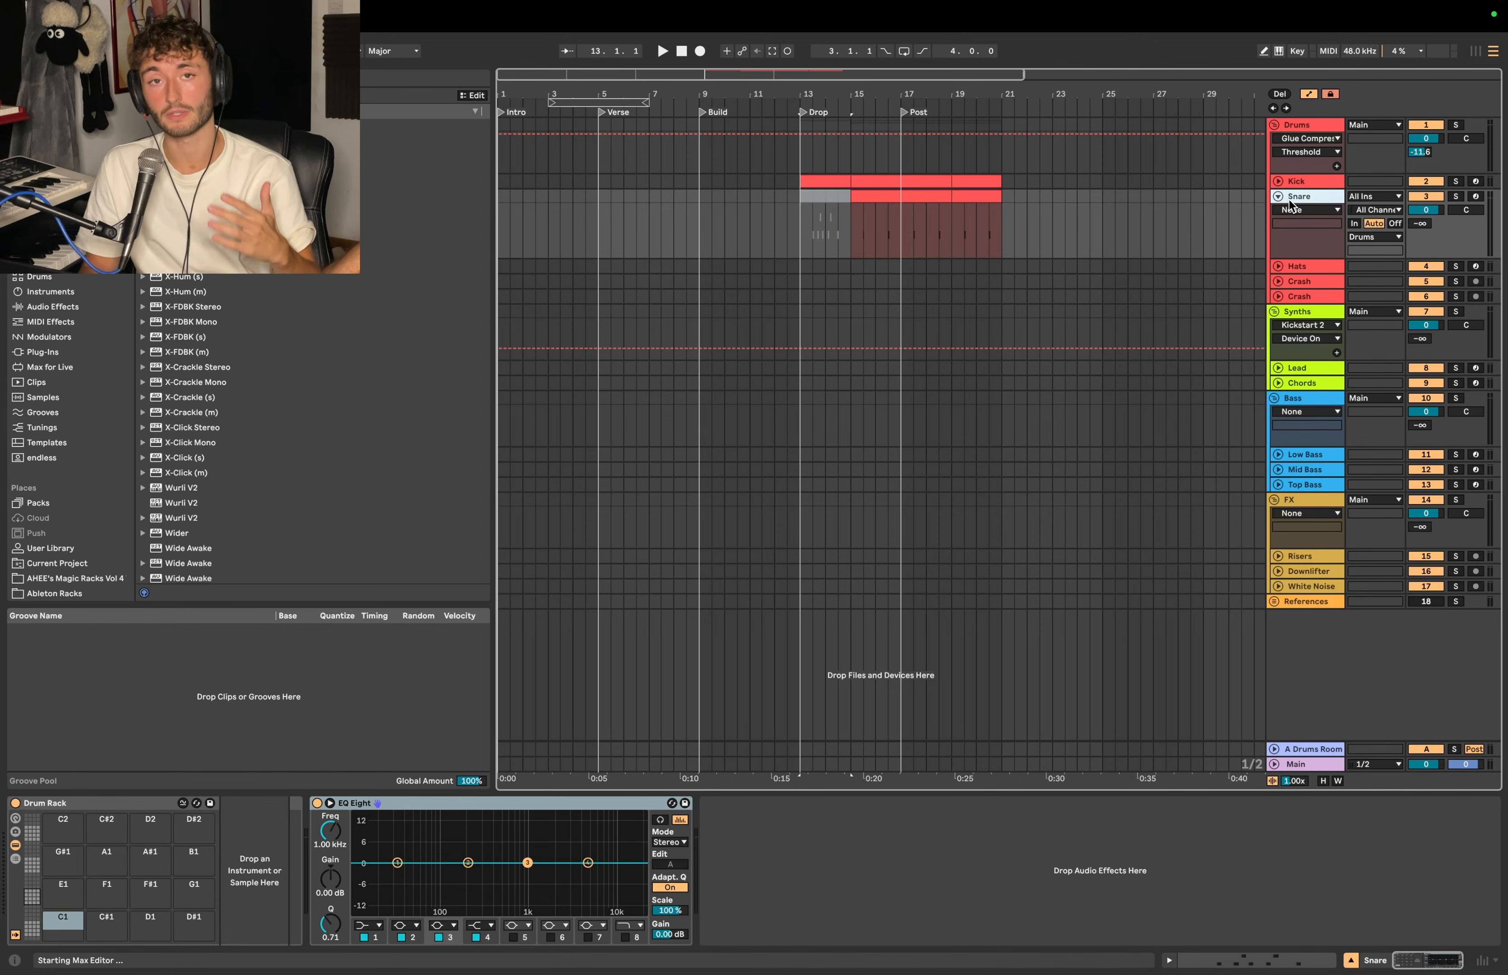
click(1289, 199)
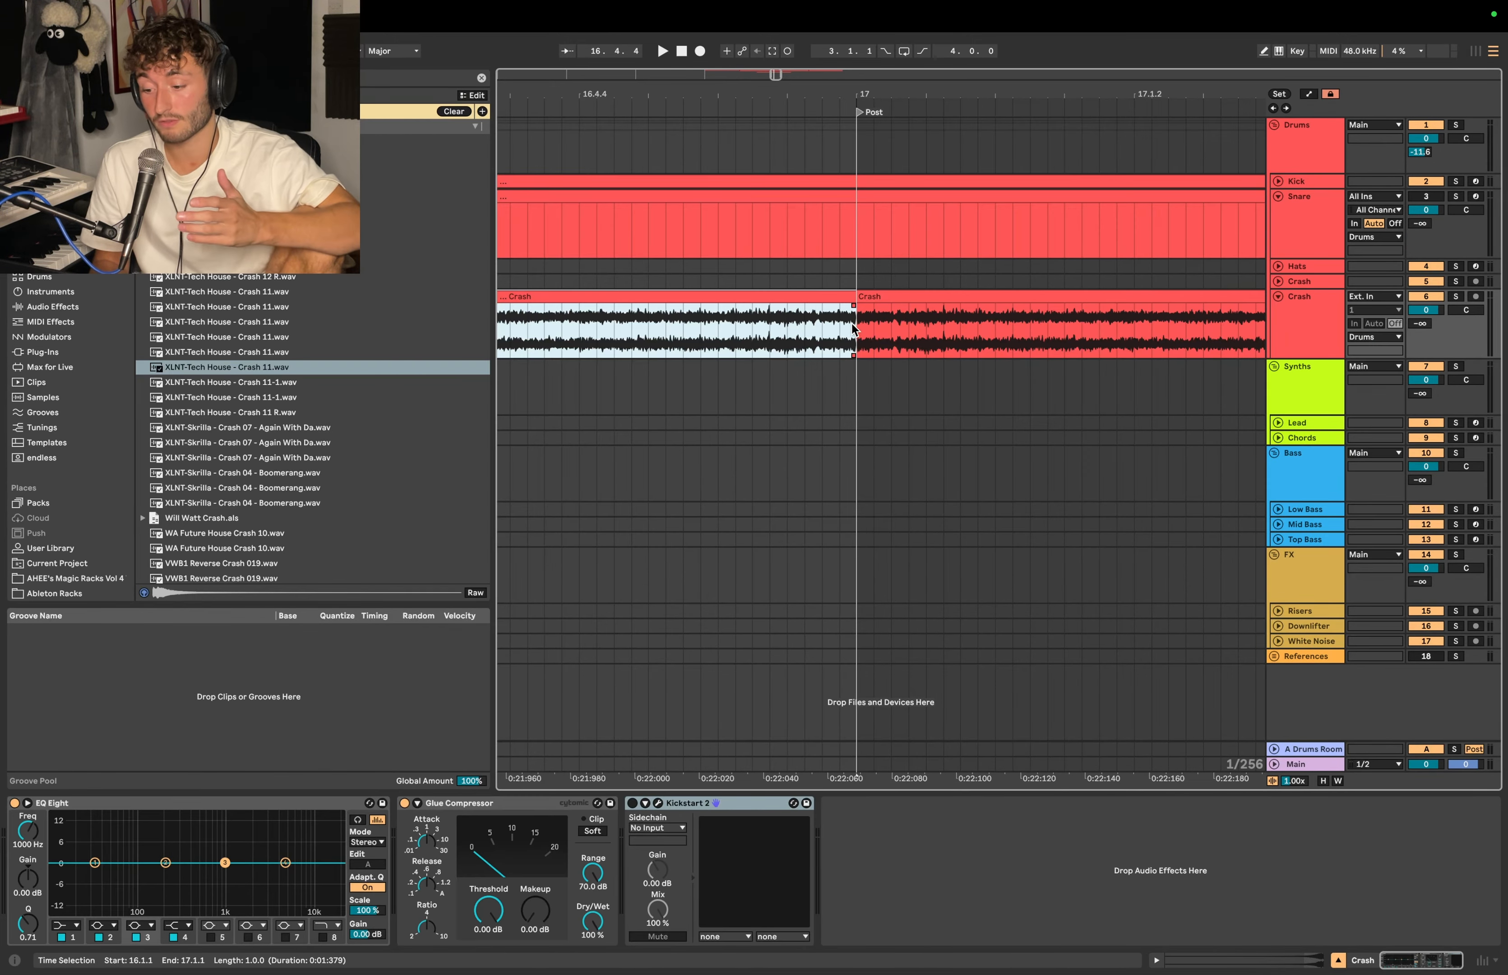
Try to create a crossfade between the two adjoining Crash clips at bar 17
drag(825, 322, 896, 314)
click(851, 327)
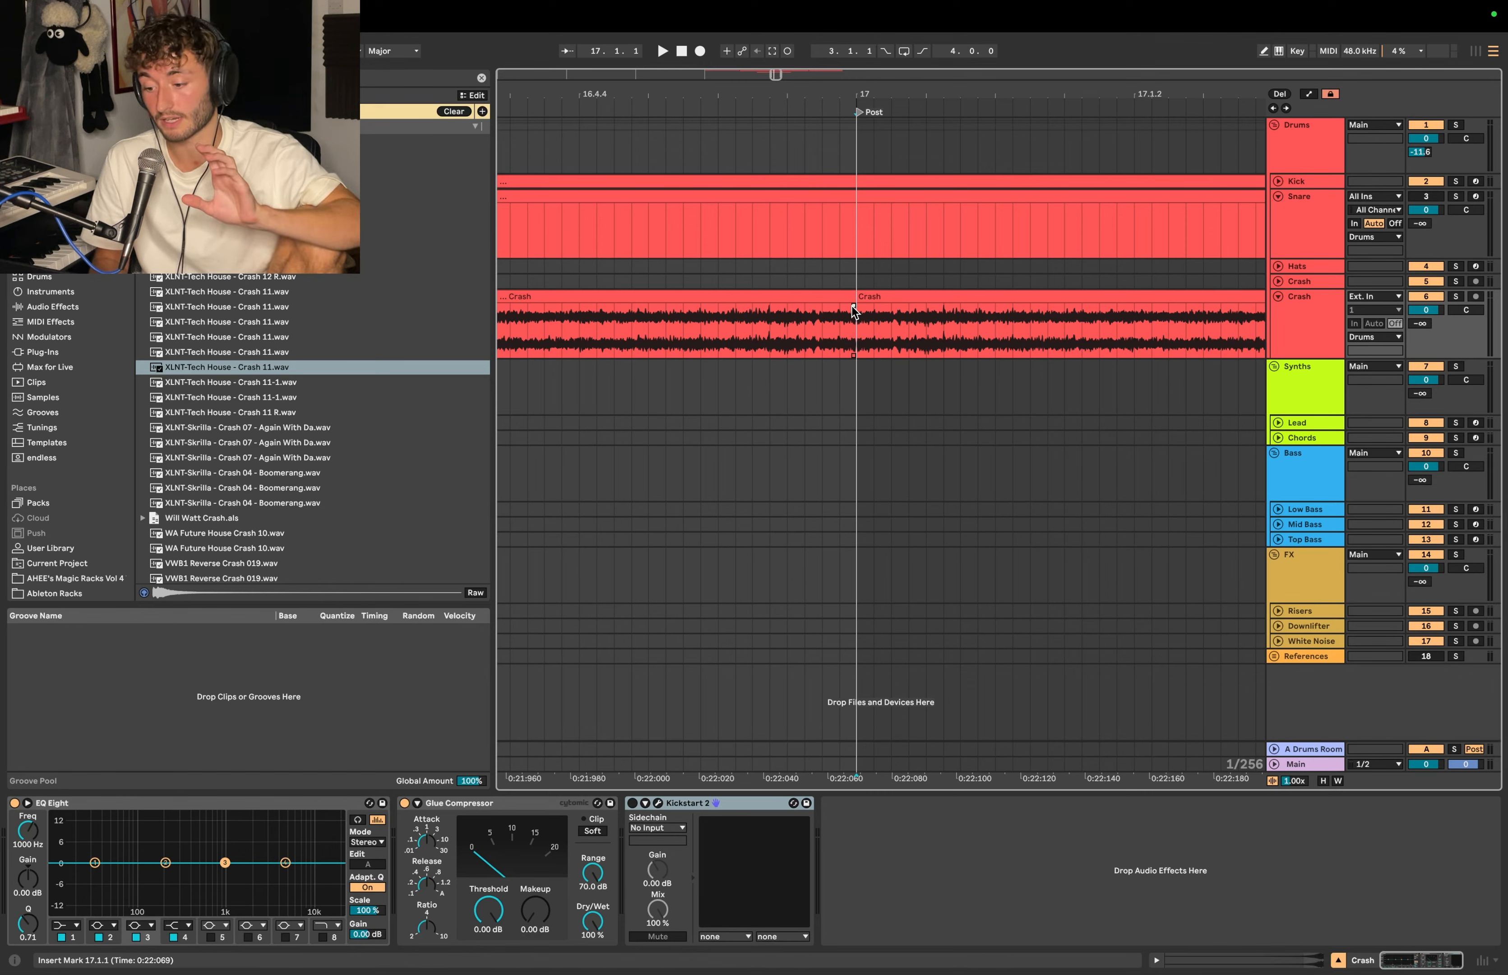
click(811, 297)
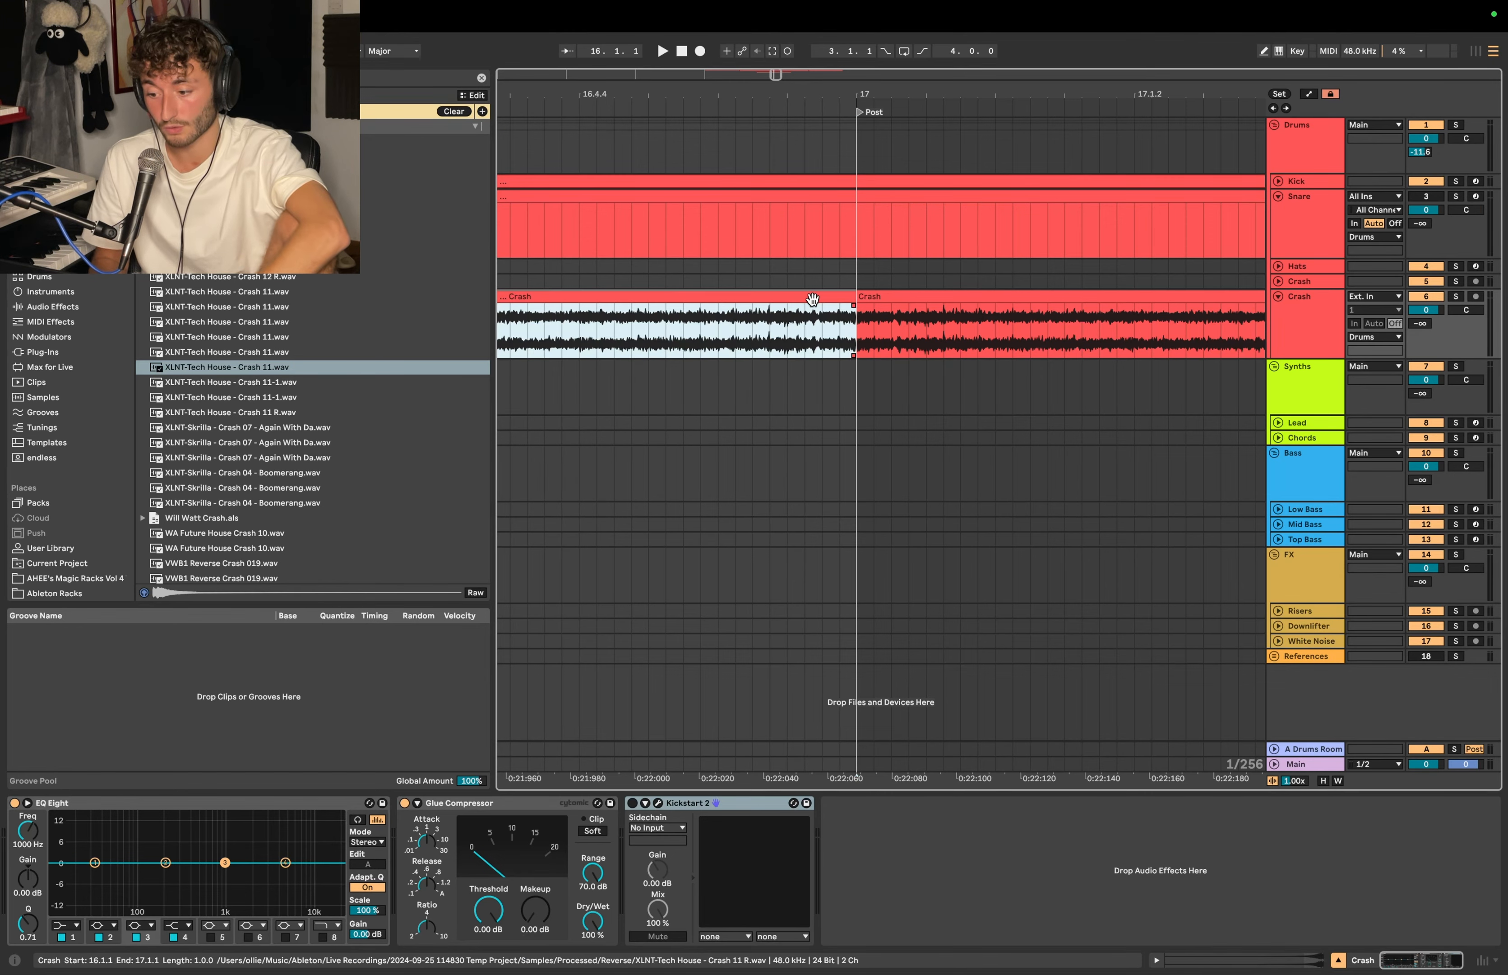
key(ctrl+alt+f)
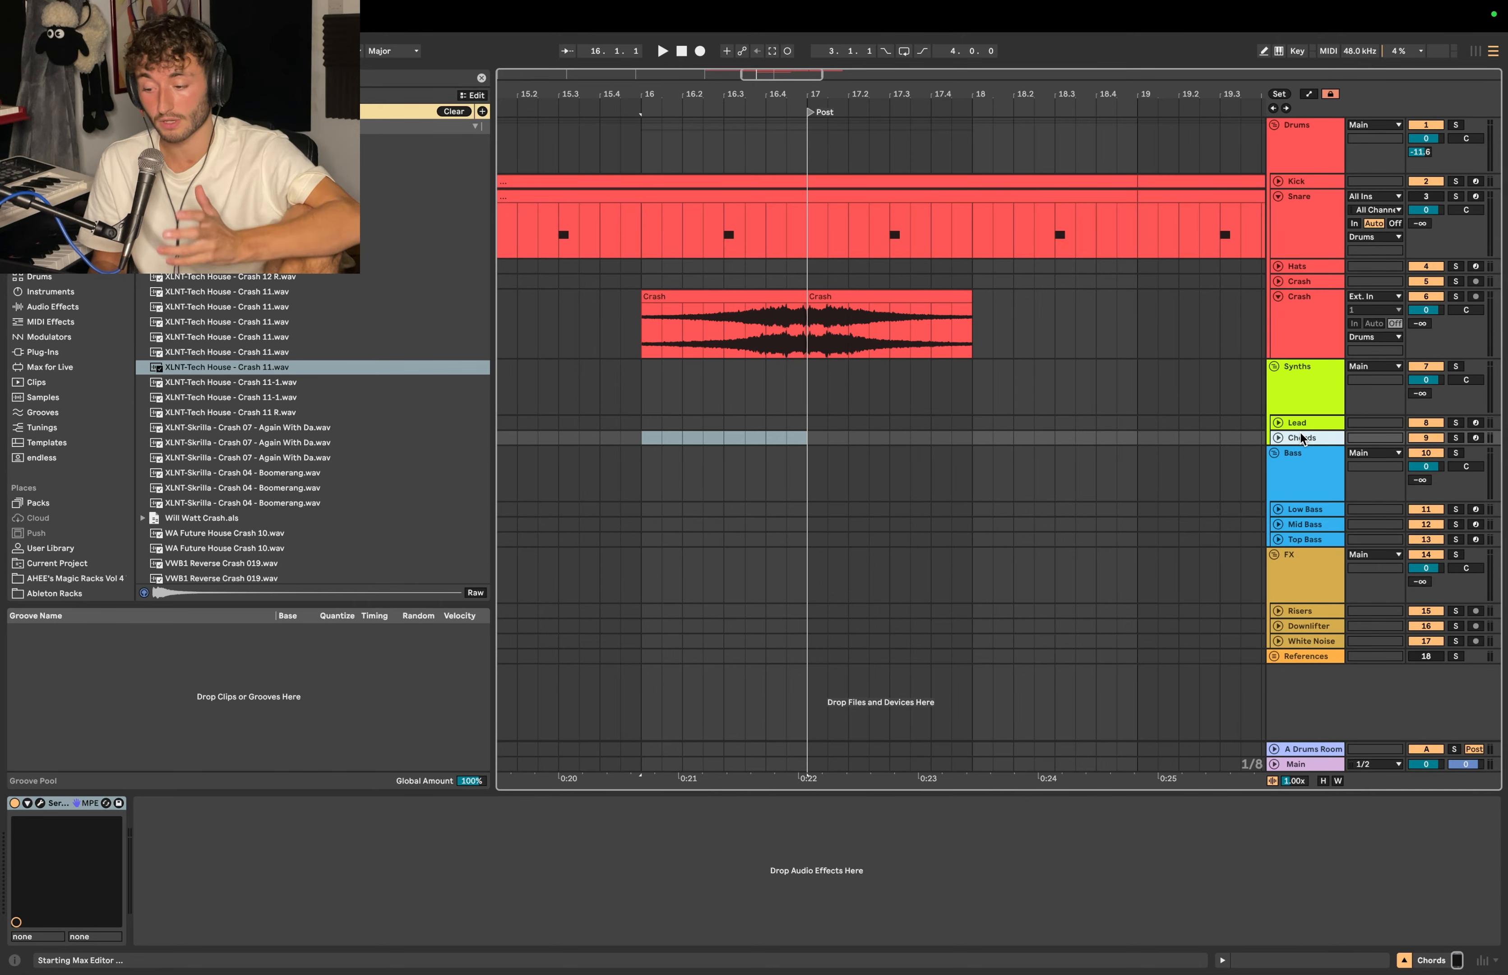
Duplicate the Snare track's material into bars 17 to 21 and select the Chords track
click(871, 295)
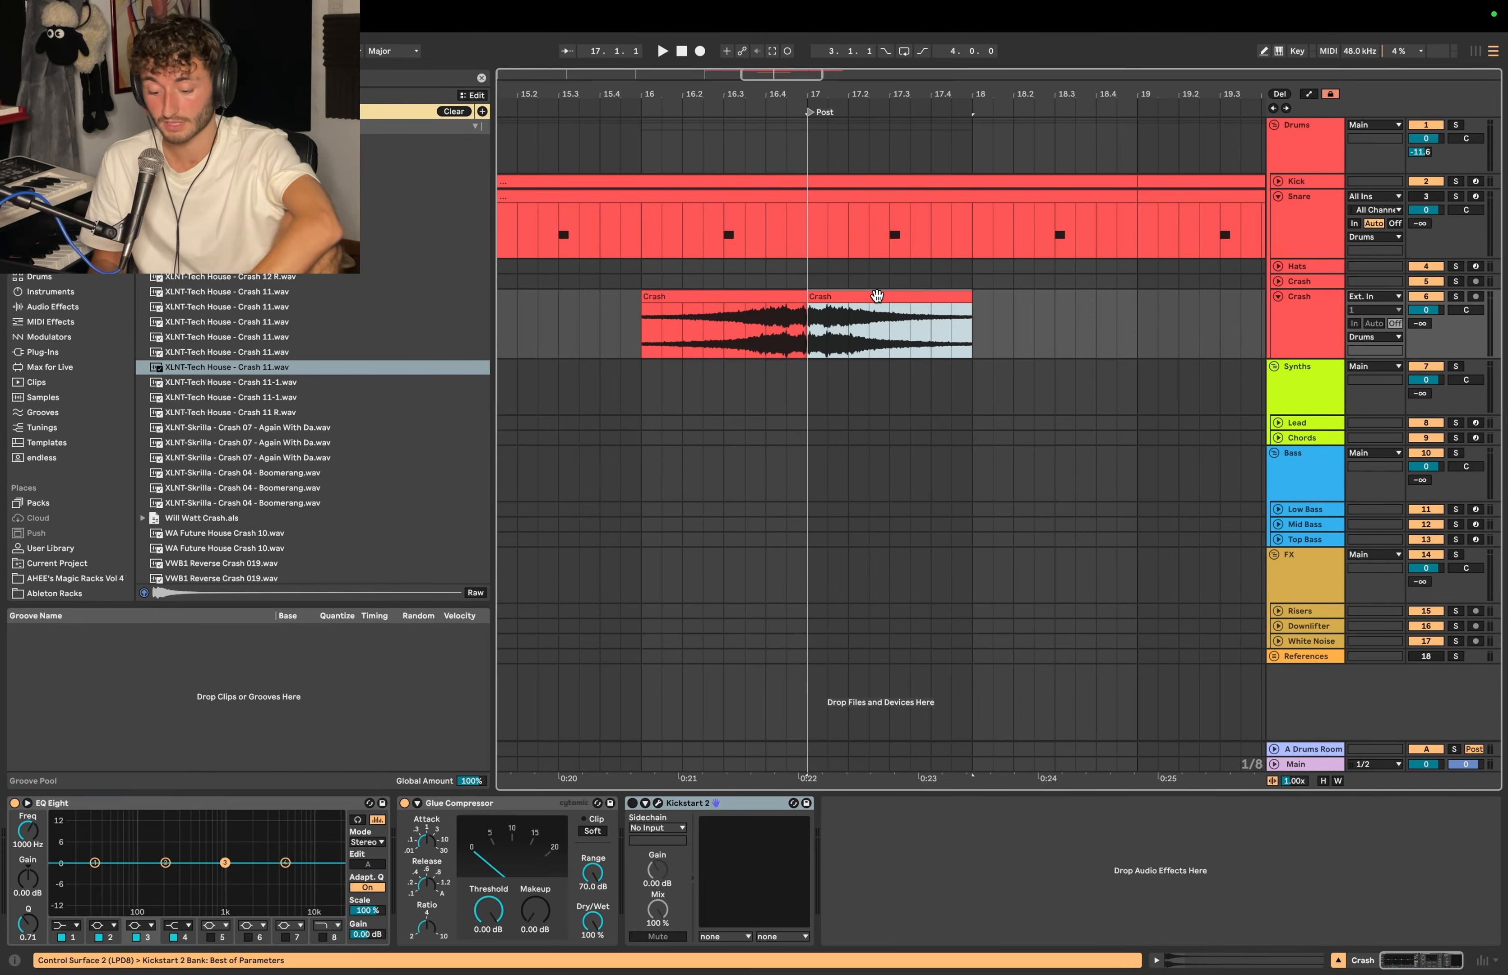
key(super+d)
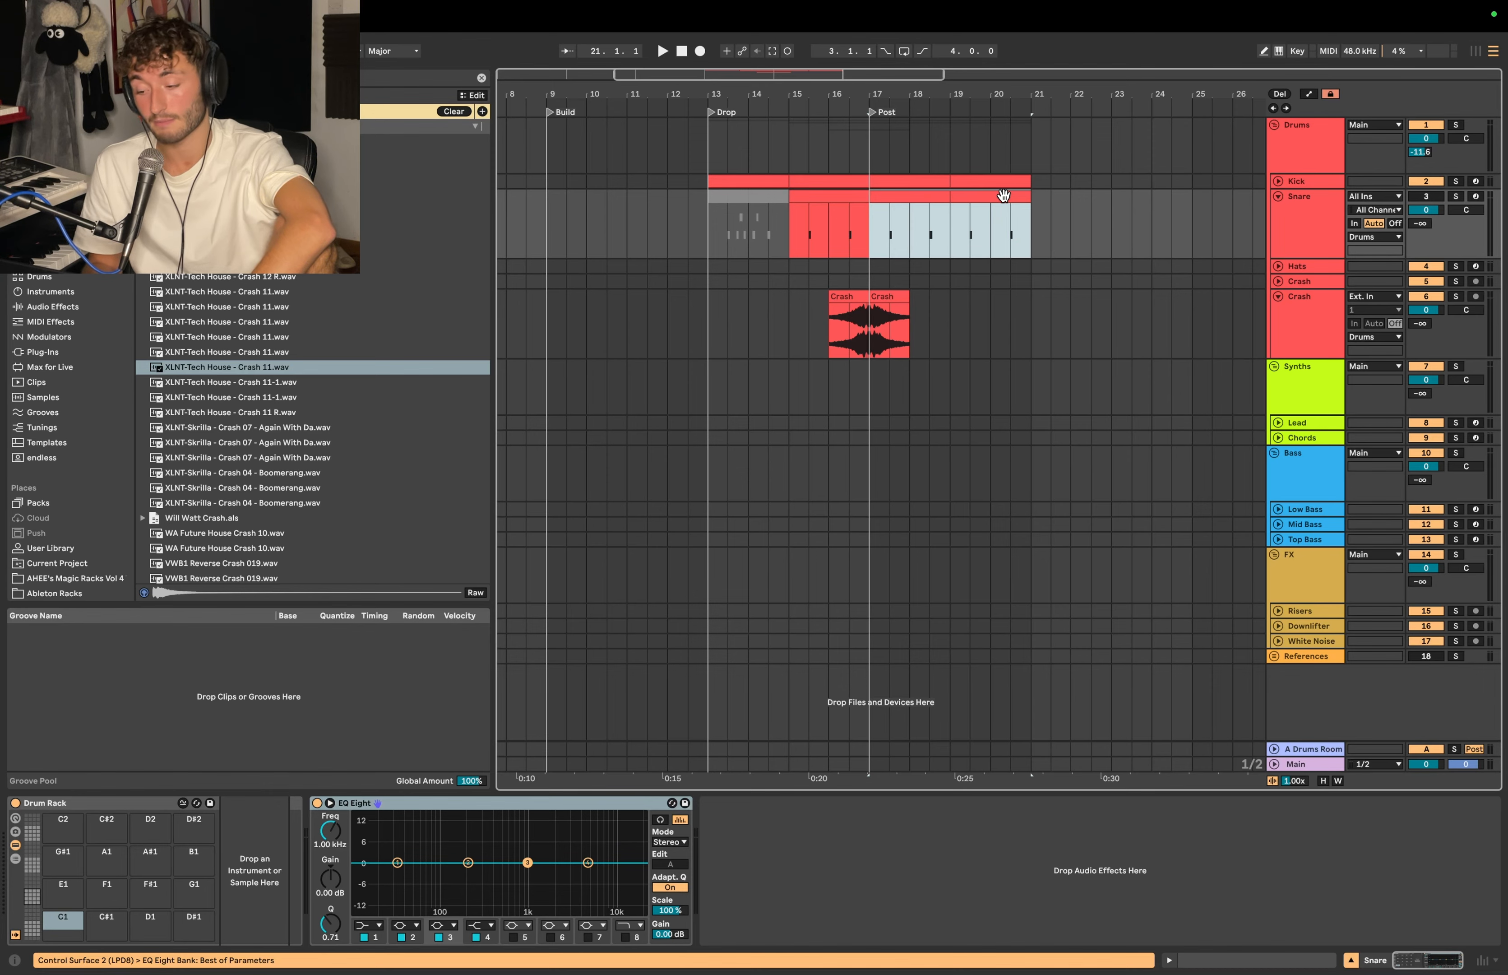
click(1303, 437)
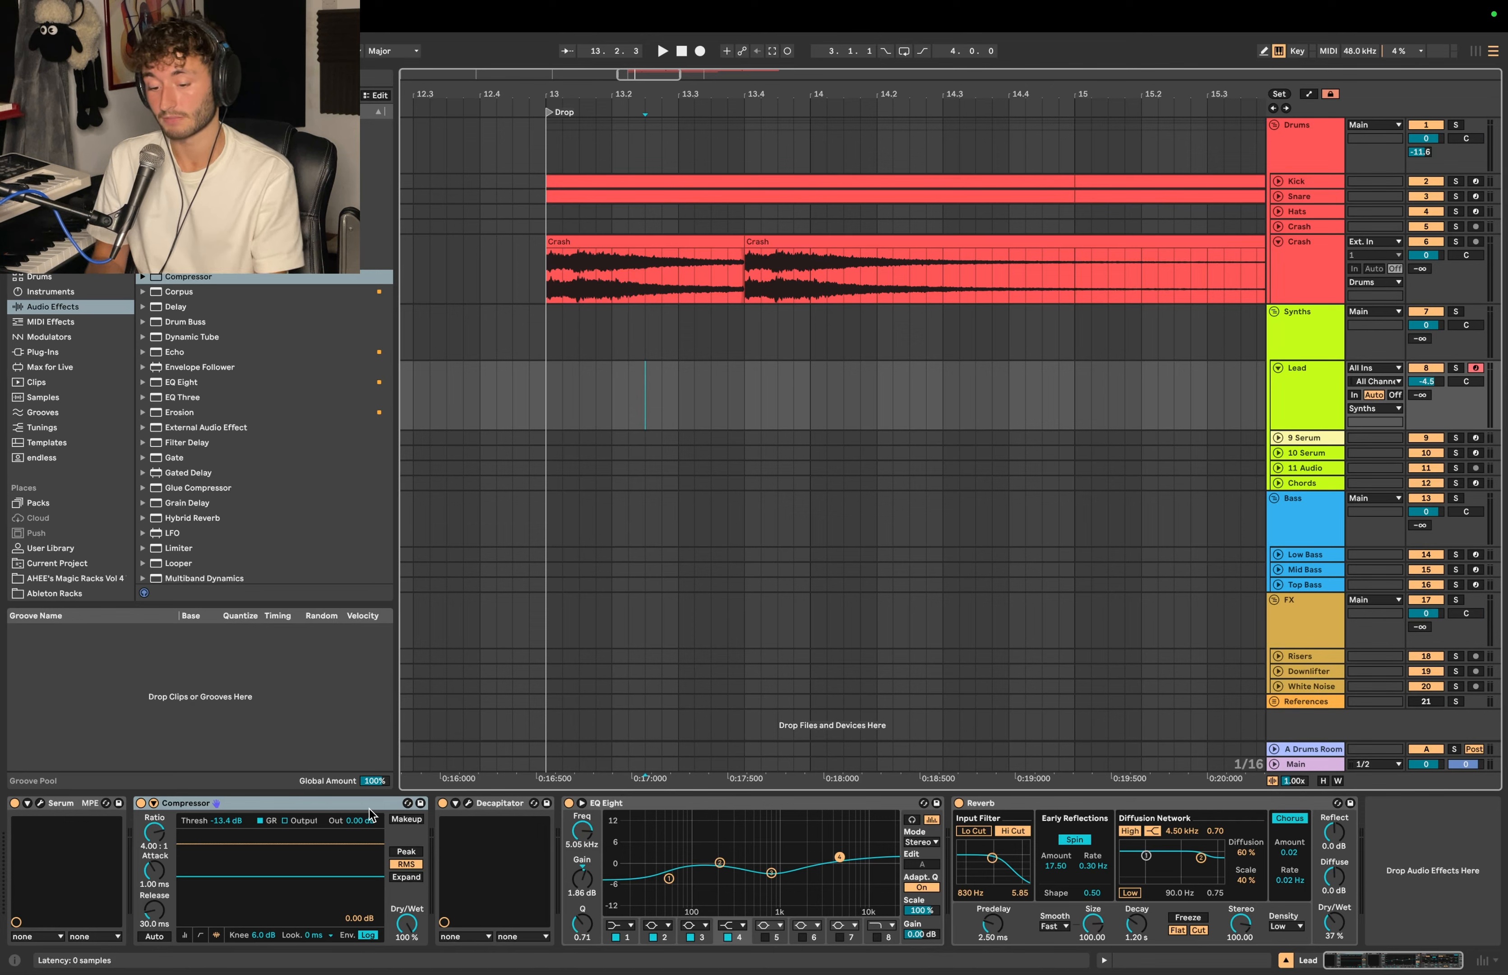
Group the Lead track's devices from Serum through Reverb into an Instrument Rack and store the rack in the browser
click(66, 804)
click(1314, 405)
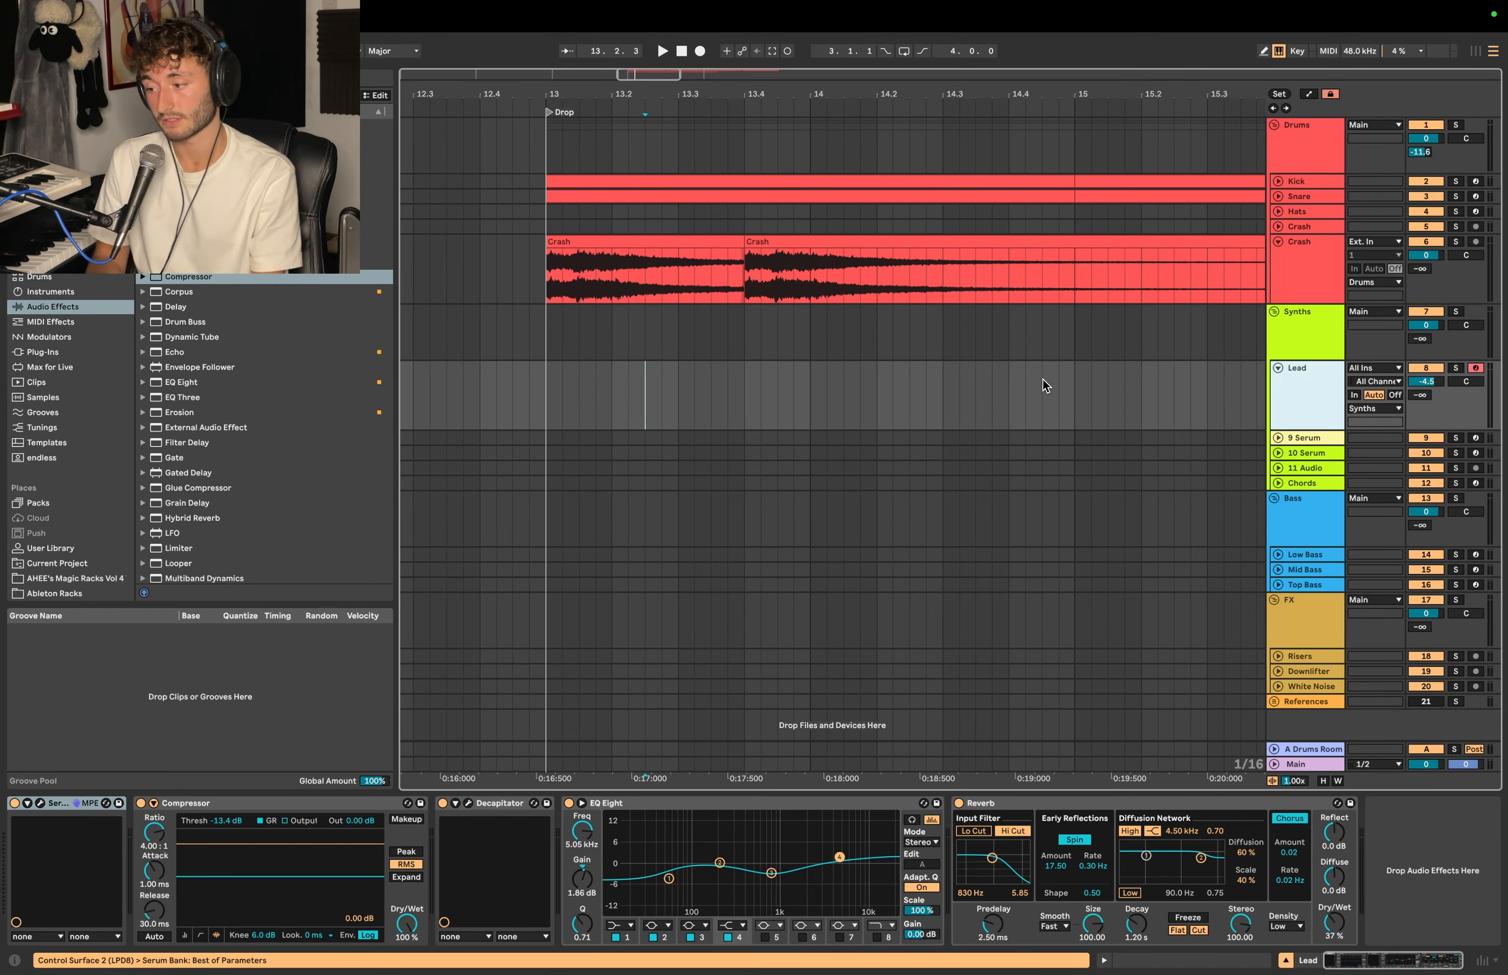
click(549, 409)
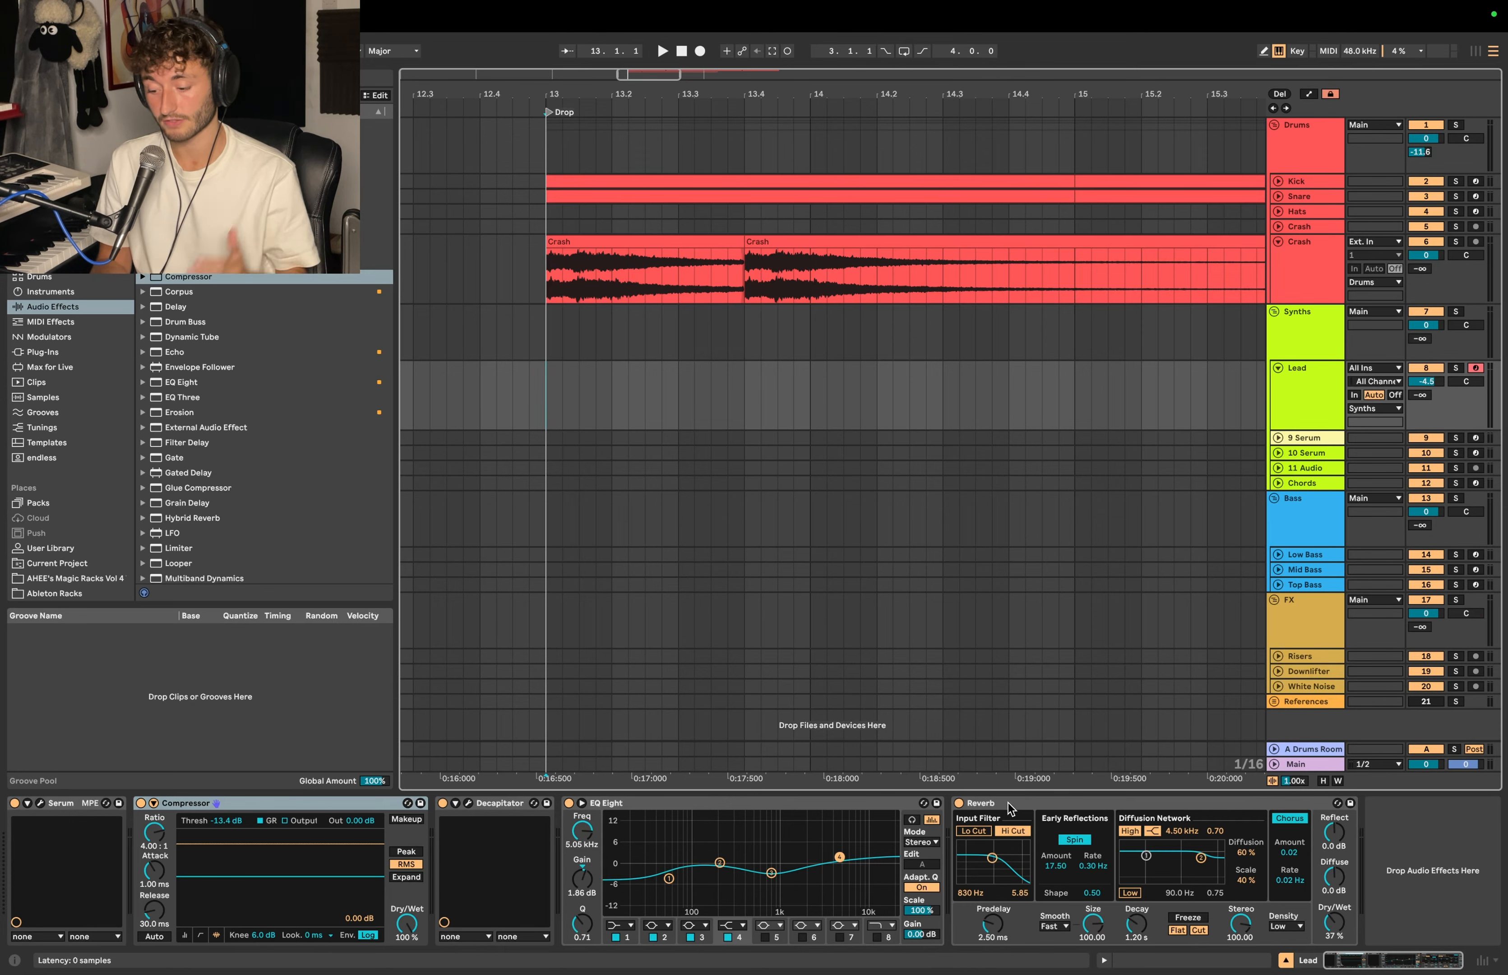
click(70, 803)
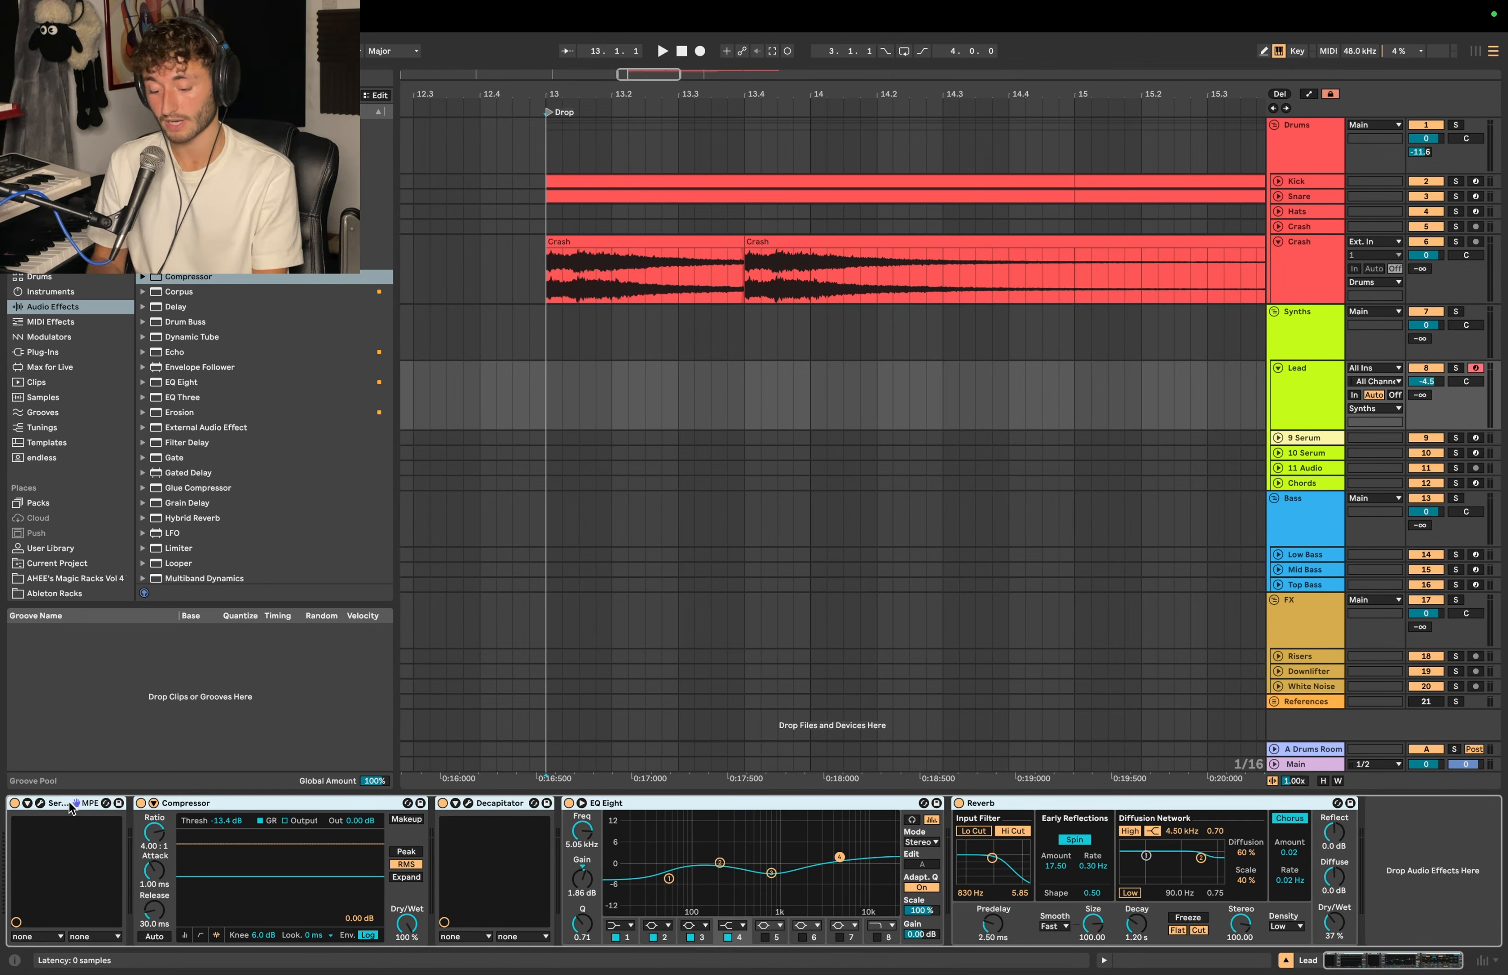
key(super+g)
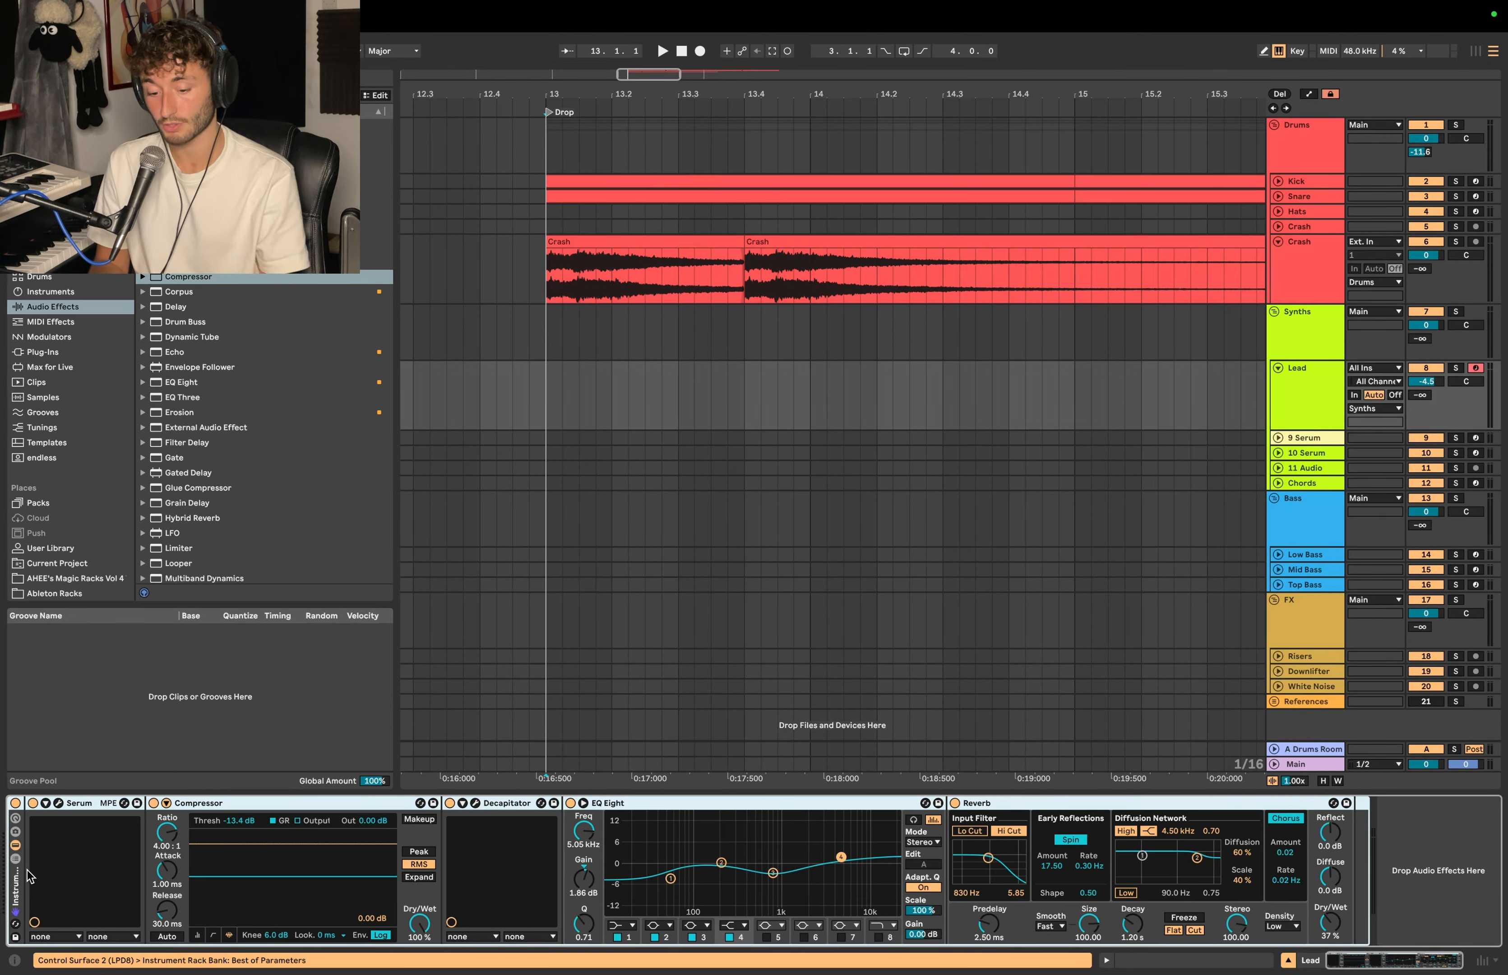
drag(17, 887, 221, 500)
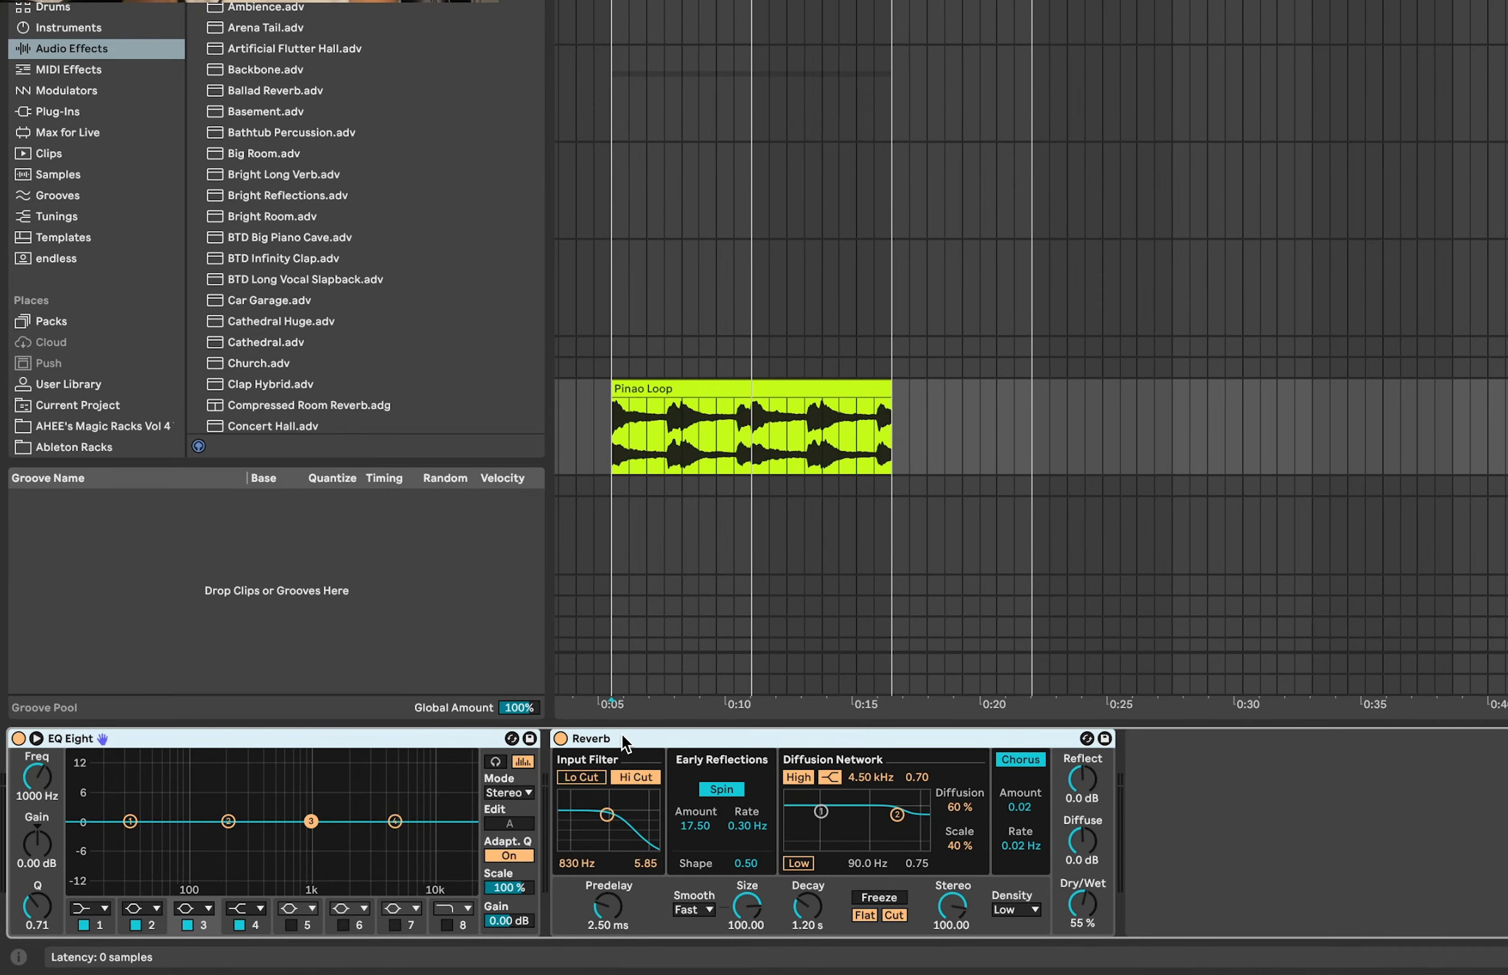
Group EQ Eight and Reverb on the Pinao Loop track into an Audio Effect Rack and set the EQ's low cut to 37.5 Hz
key(ctrl+g)
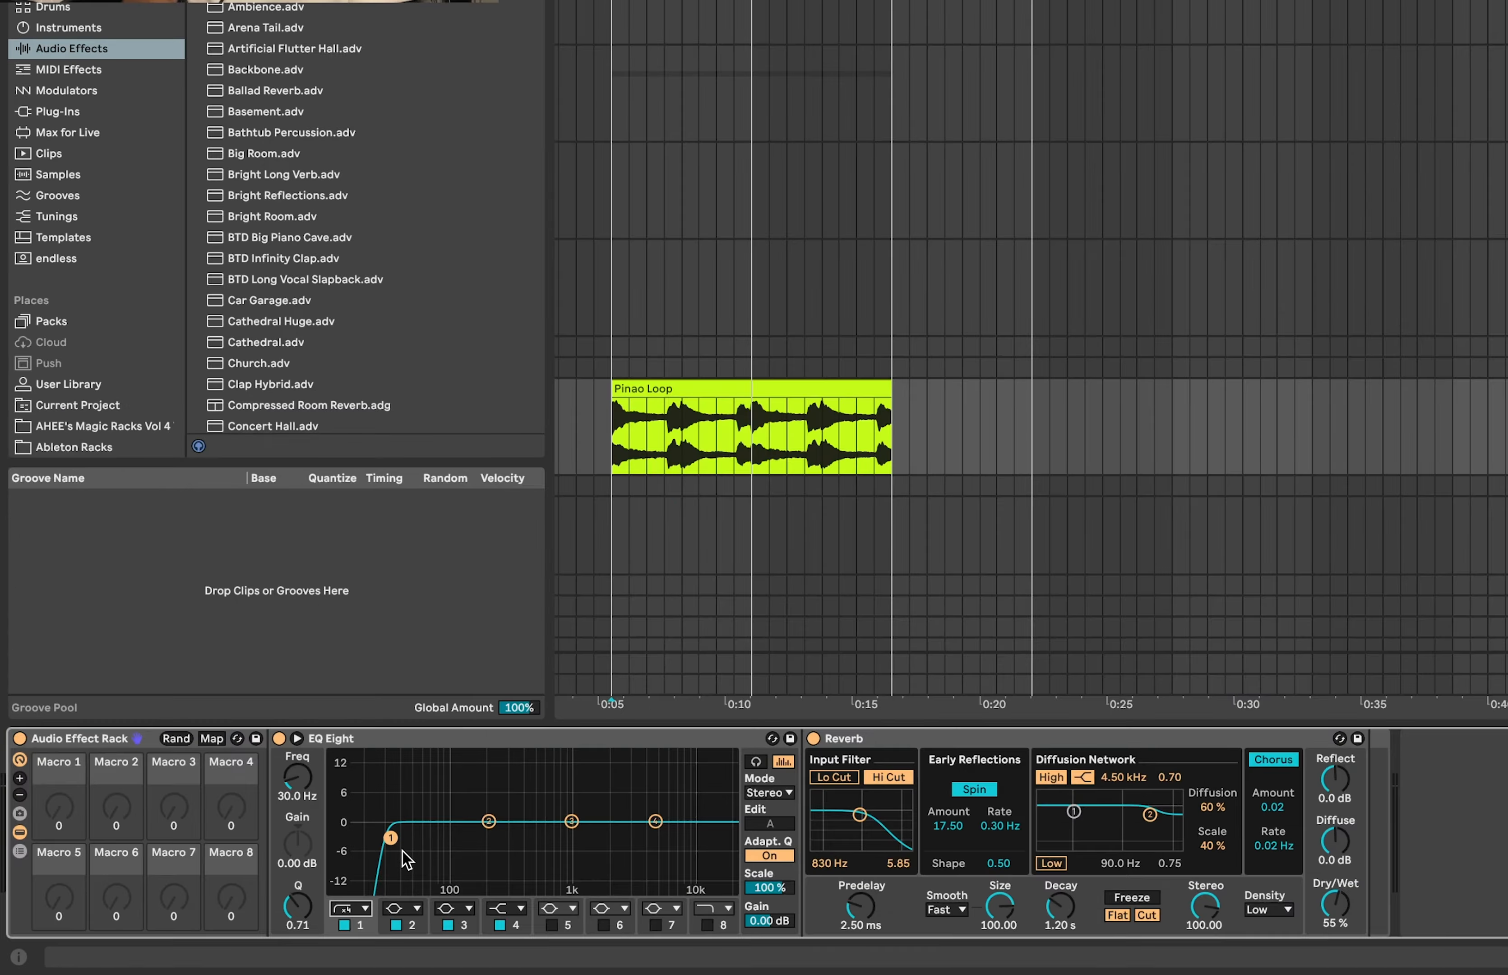
mouse_move(401, 850)
mouse_down()
mouse_move(415, 849)
mouse_move(403, 836)
mouse_up()
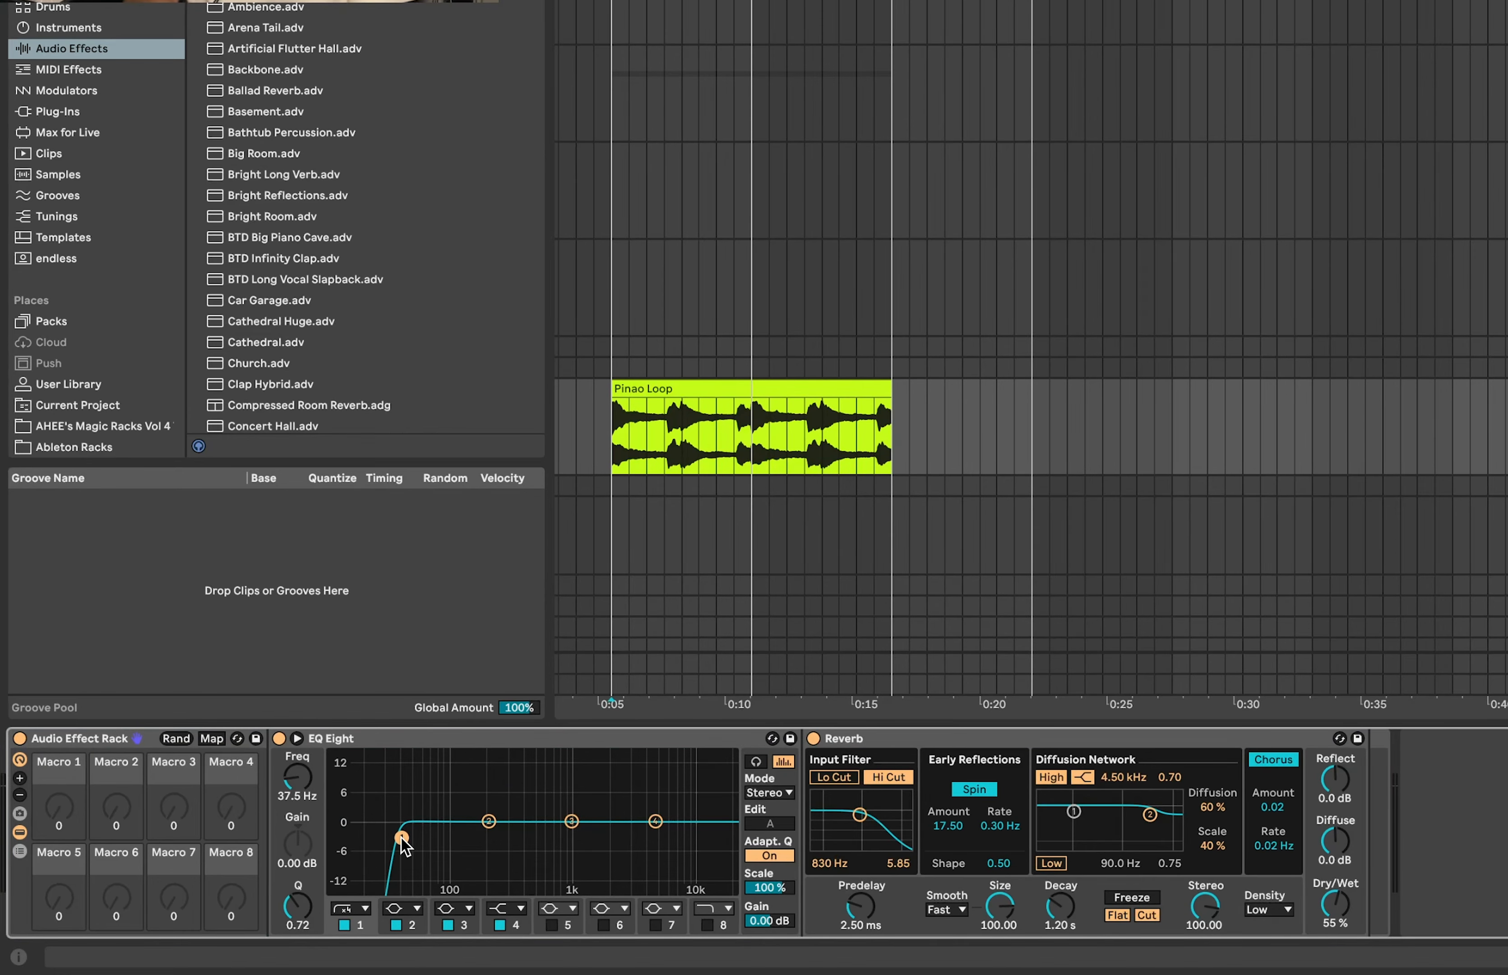
Map the EQ Eight low-cut frequency and the Reverb Dry/Wet to Macro 1, and sweep the macro up and down to test it
click(213, 739)
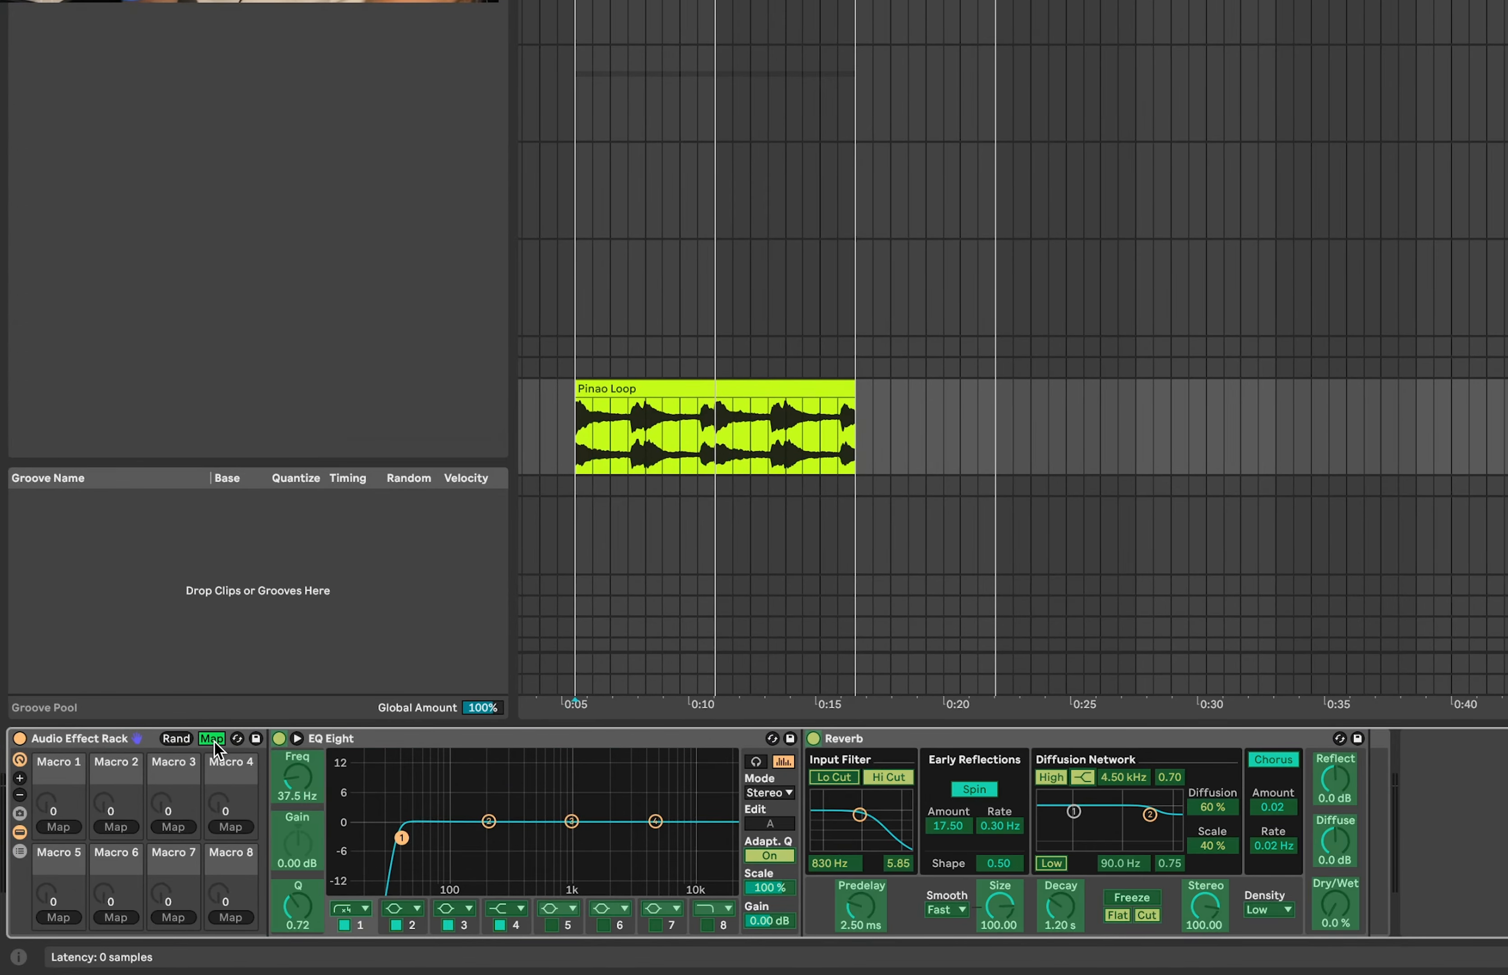
click(302, 790)
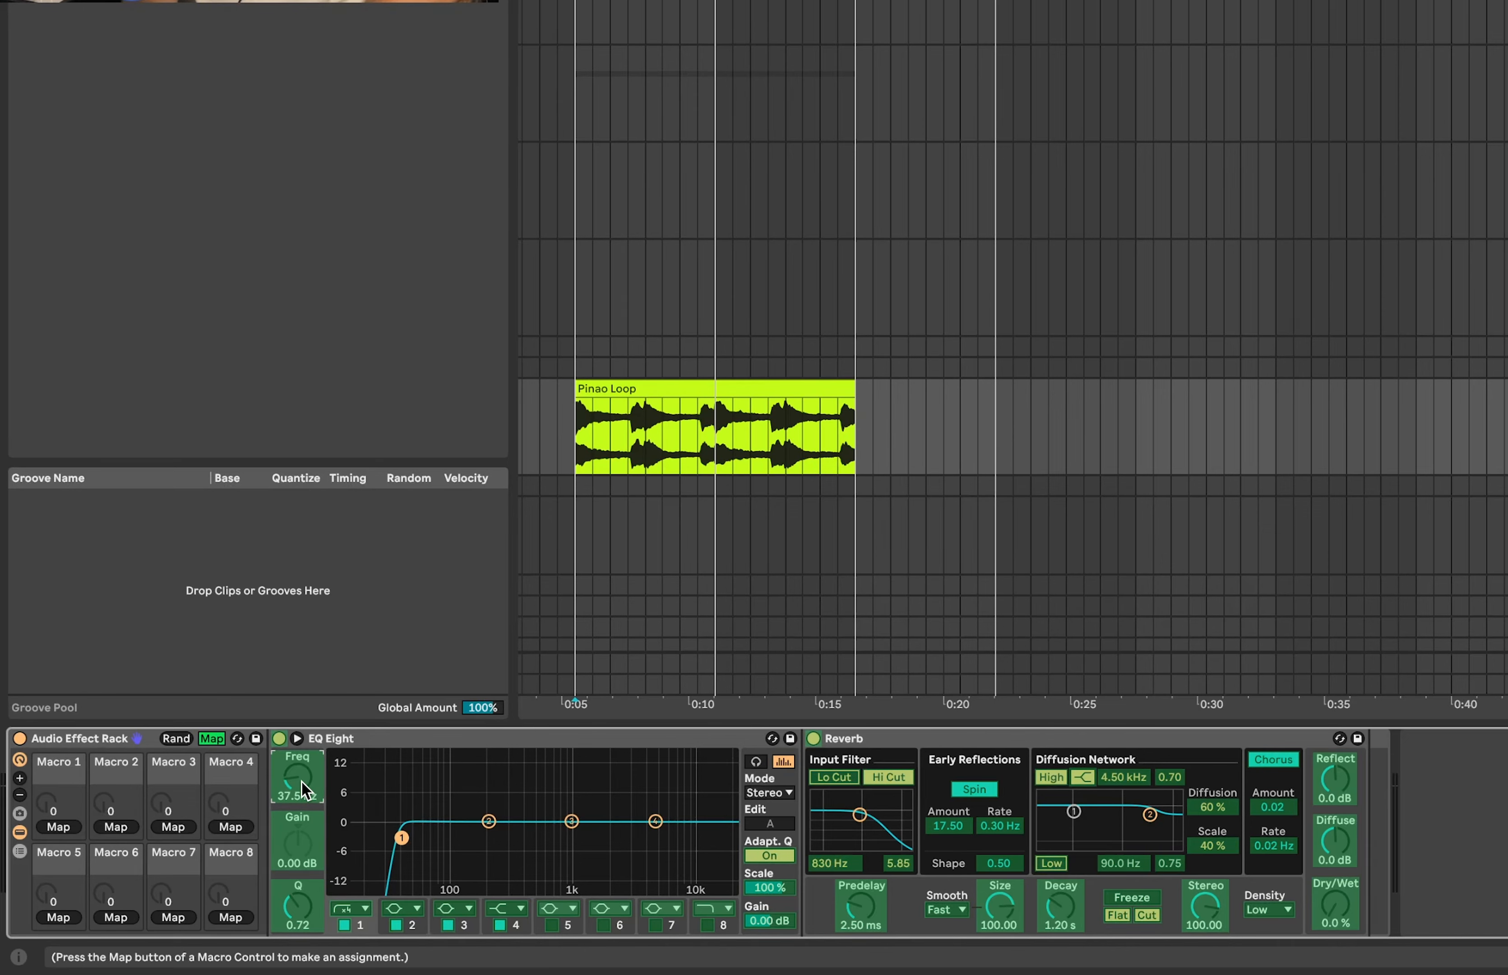
click(58, 825)
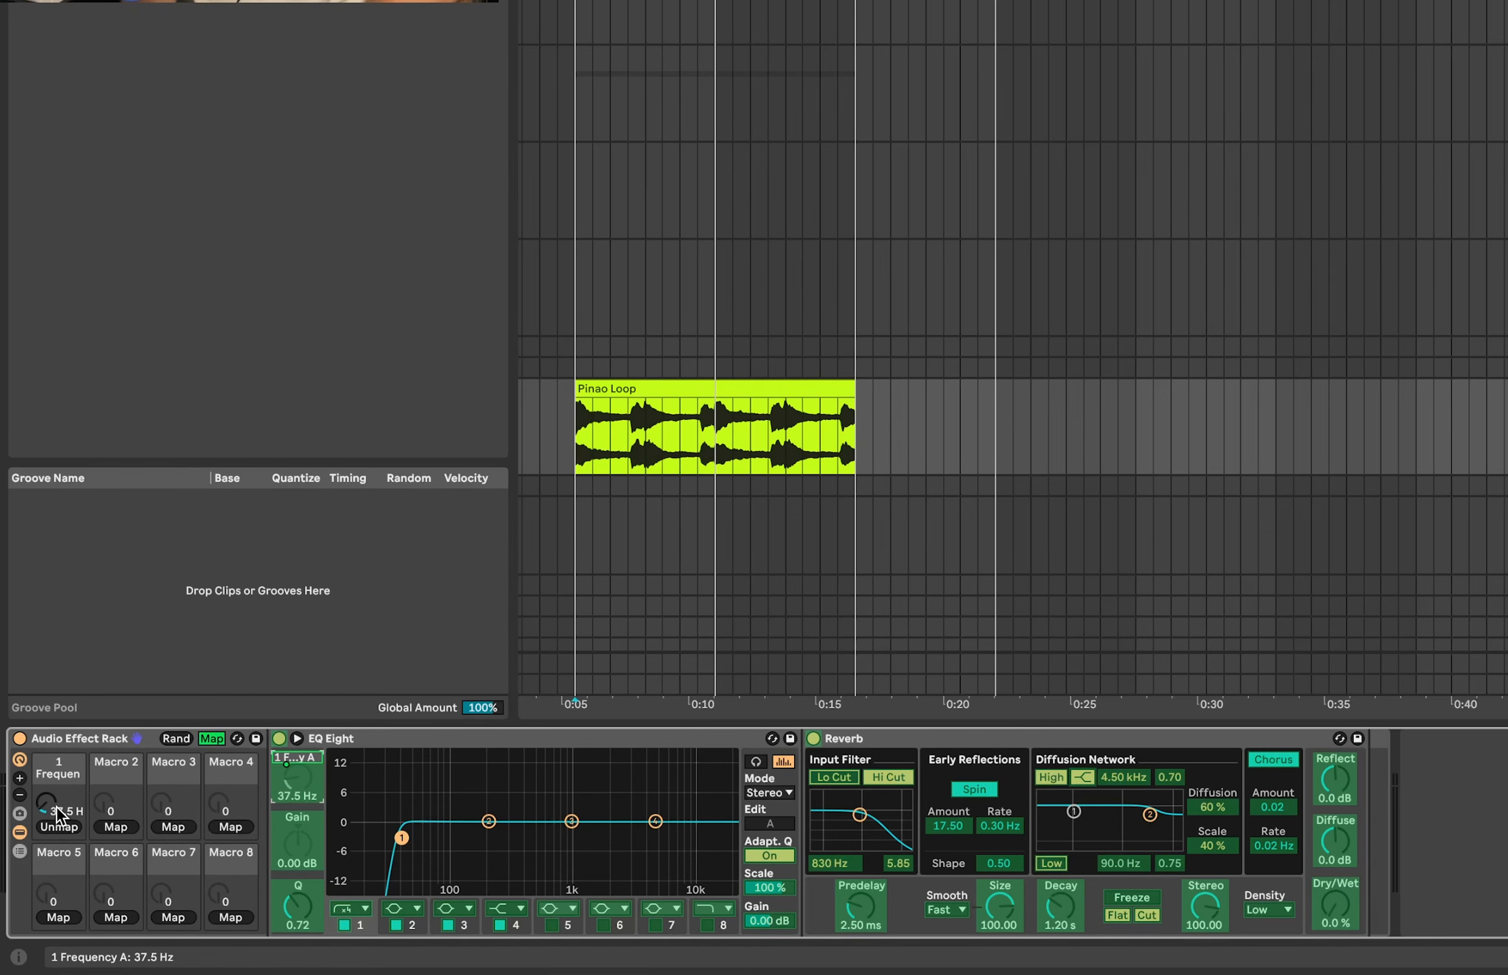
click(1344, 916)
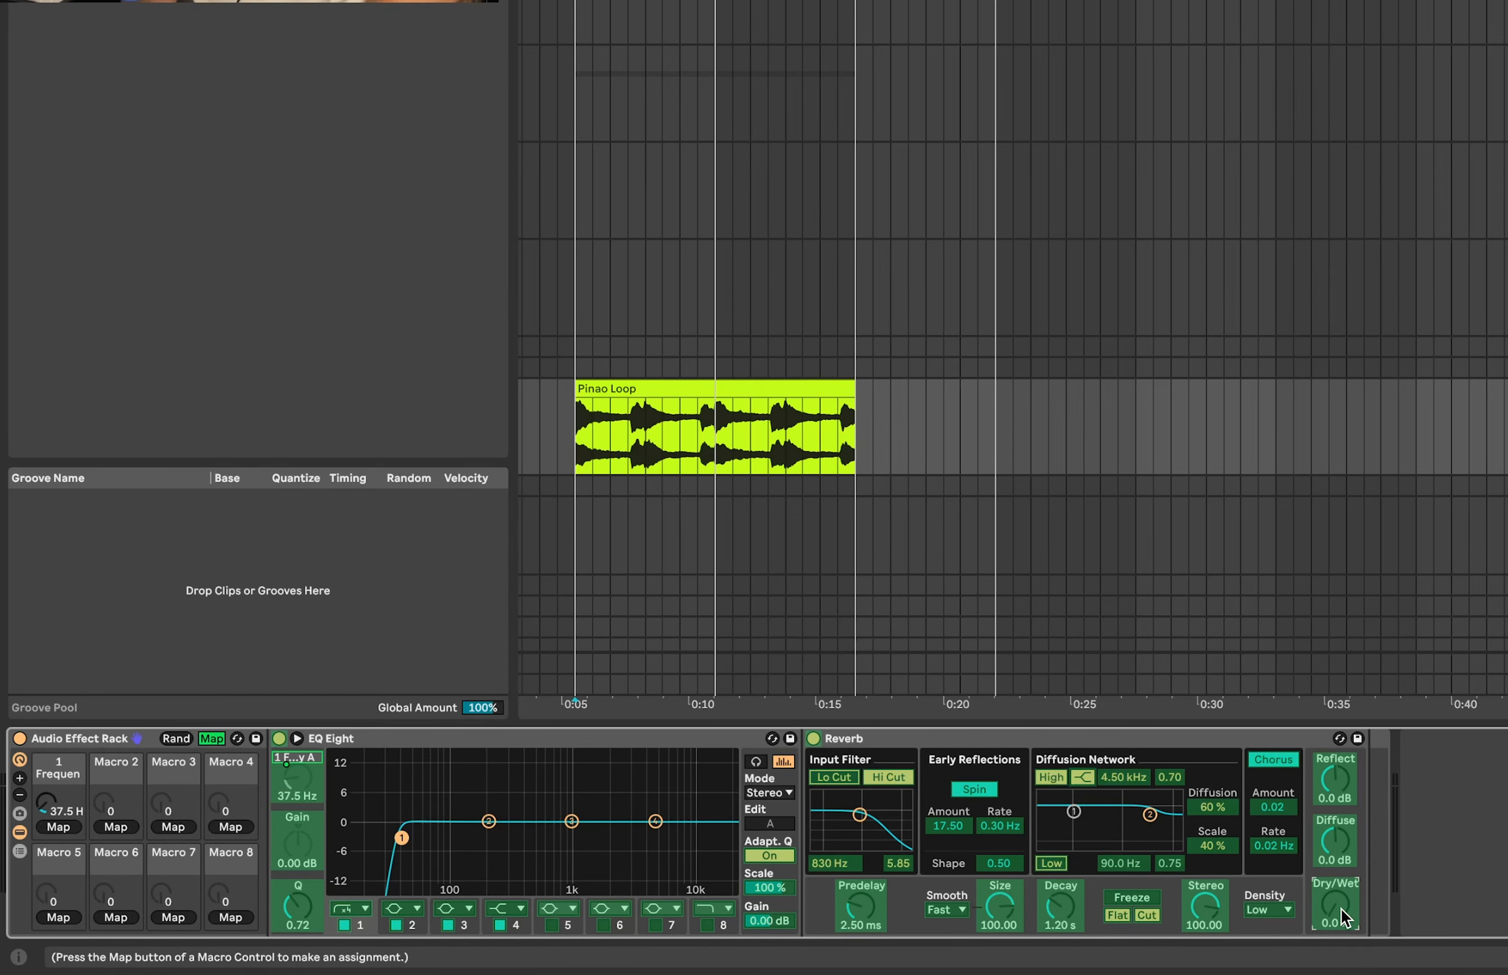
click(58, 827)
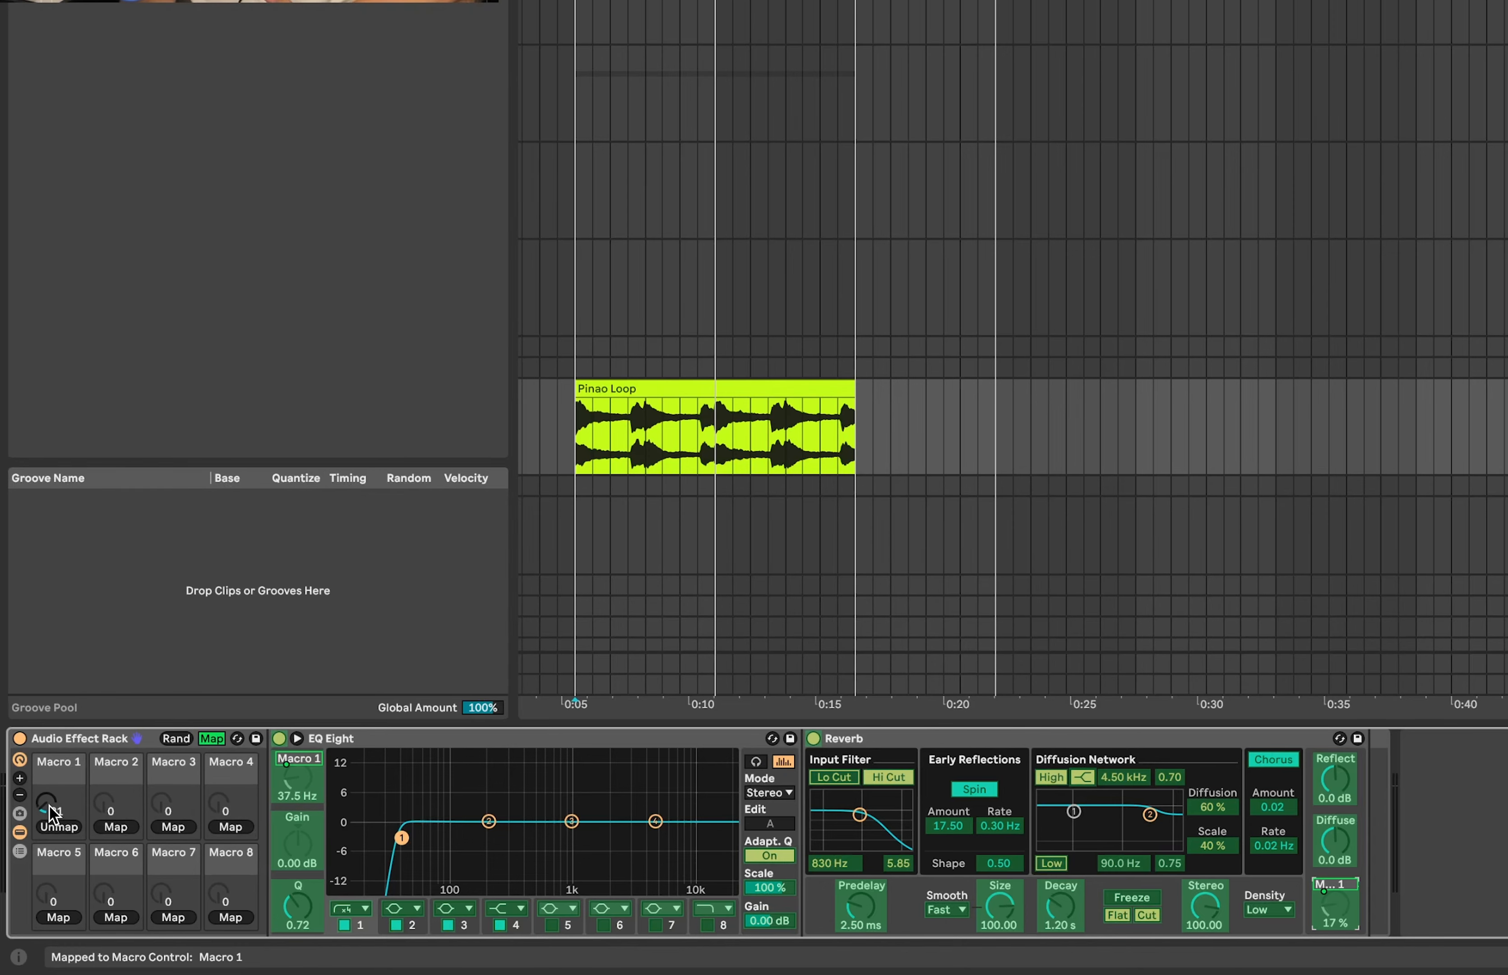
click(212, 739)
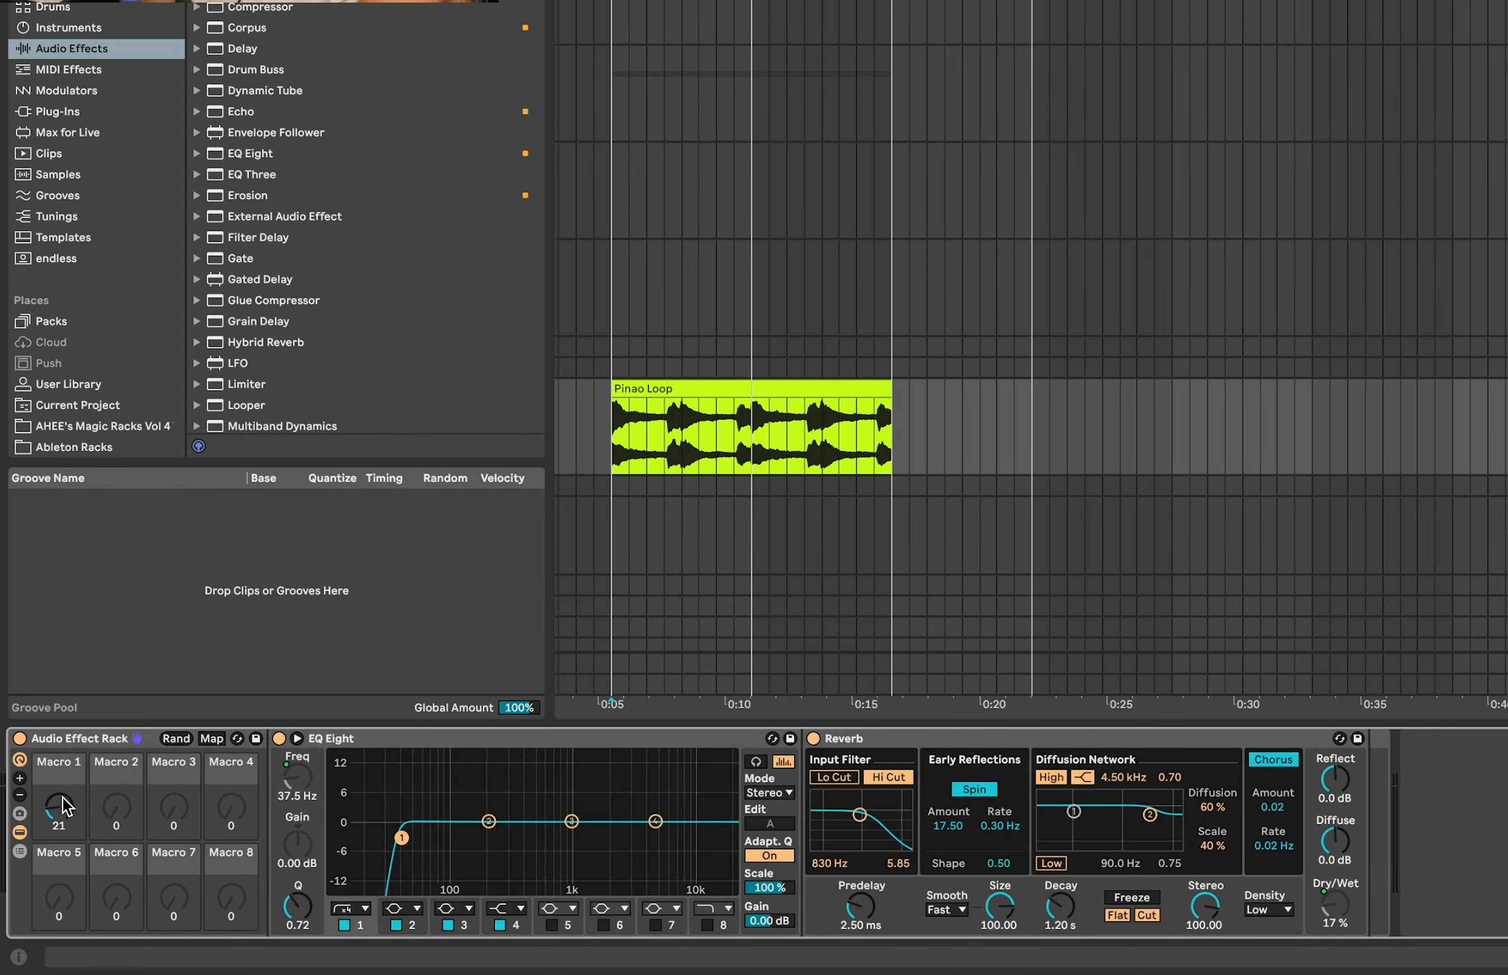
drag(61, 802, 61, 790)
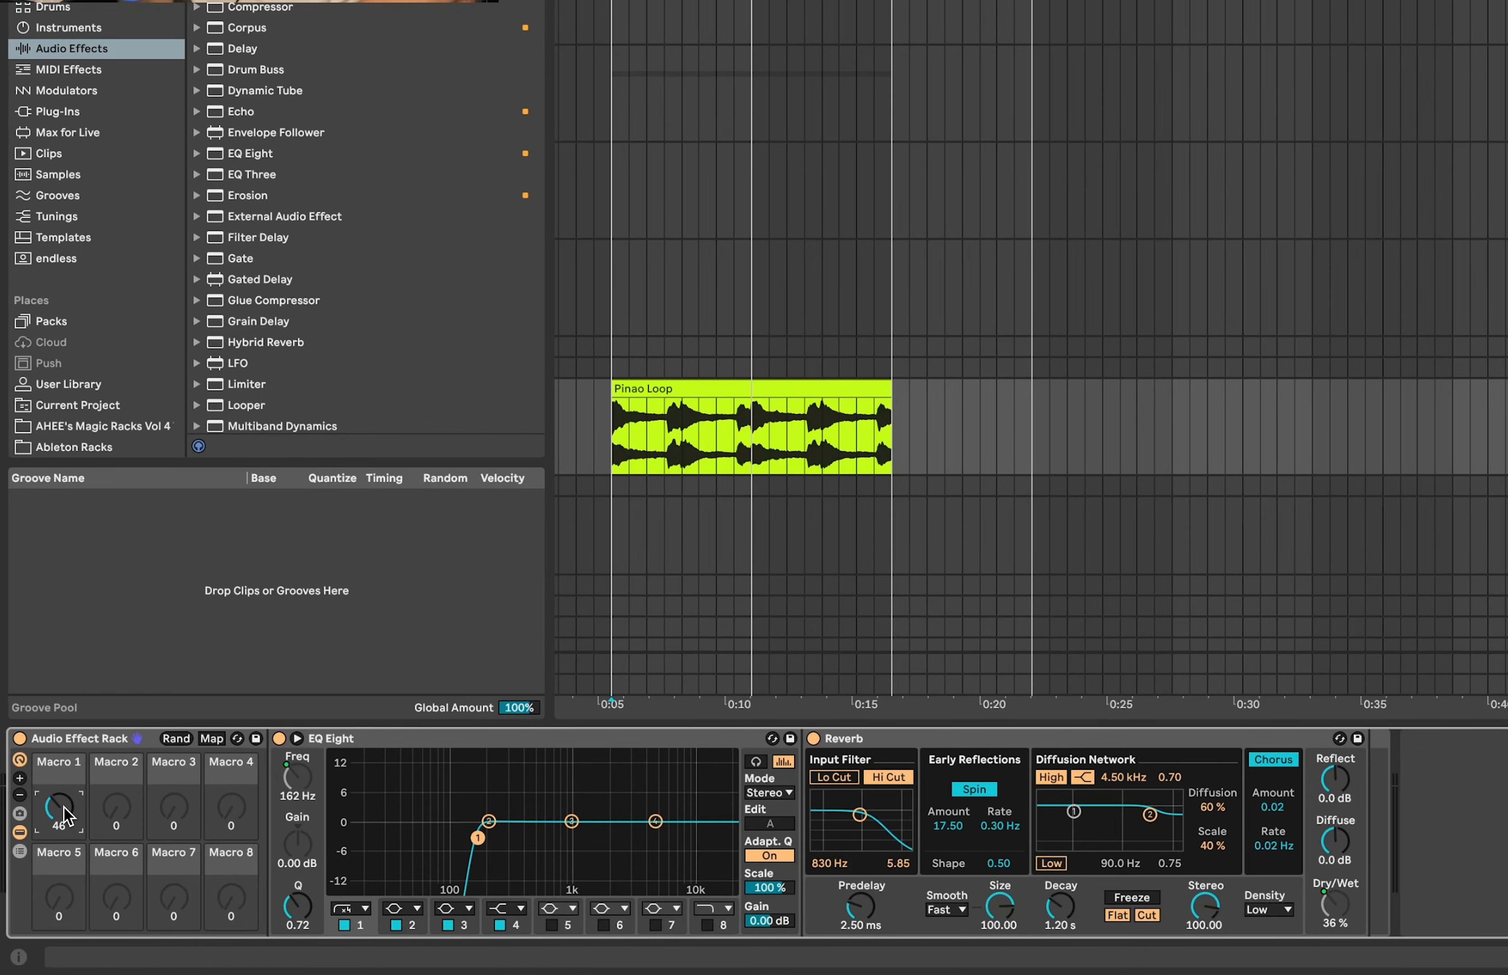
drag(60, 806, 59, 829)
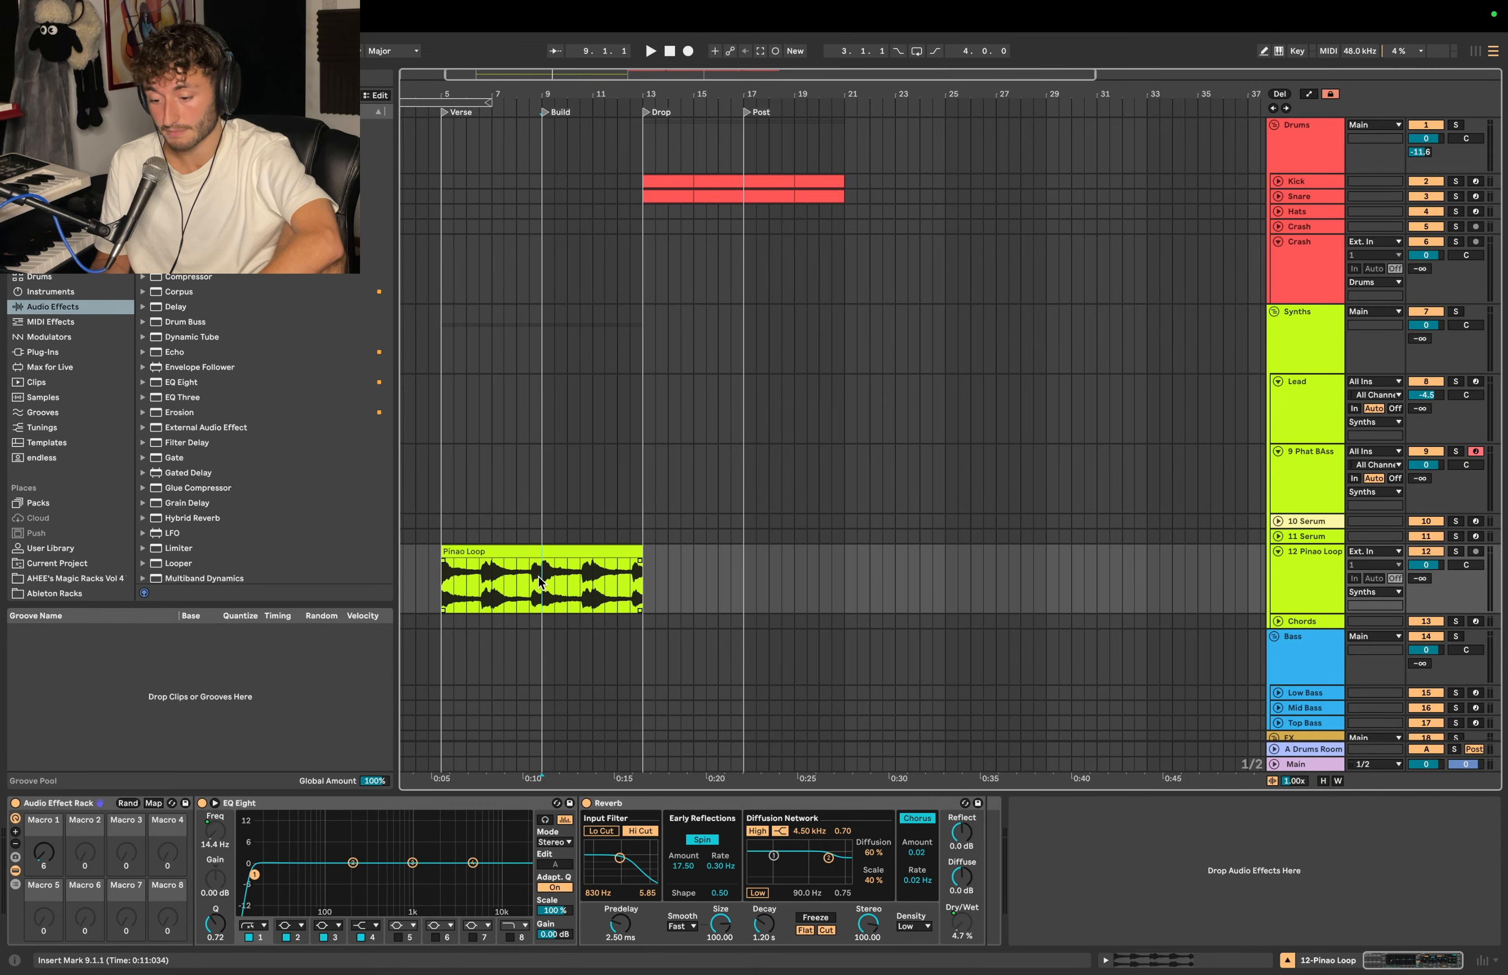
Set Macro 1 to 0, automate it as a rising ramp from bar 9 to bar 13 on the Pinao Loop track, and play it back
key(a)
drag(44, 853, 46, 860)
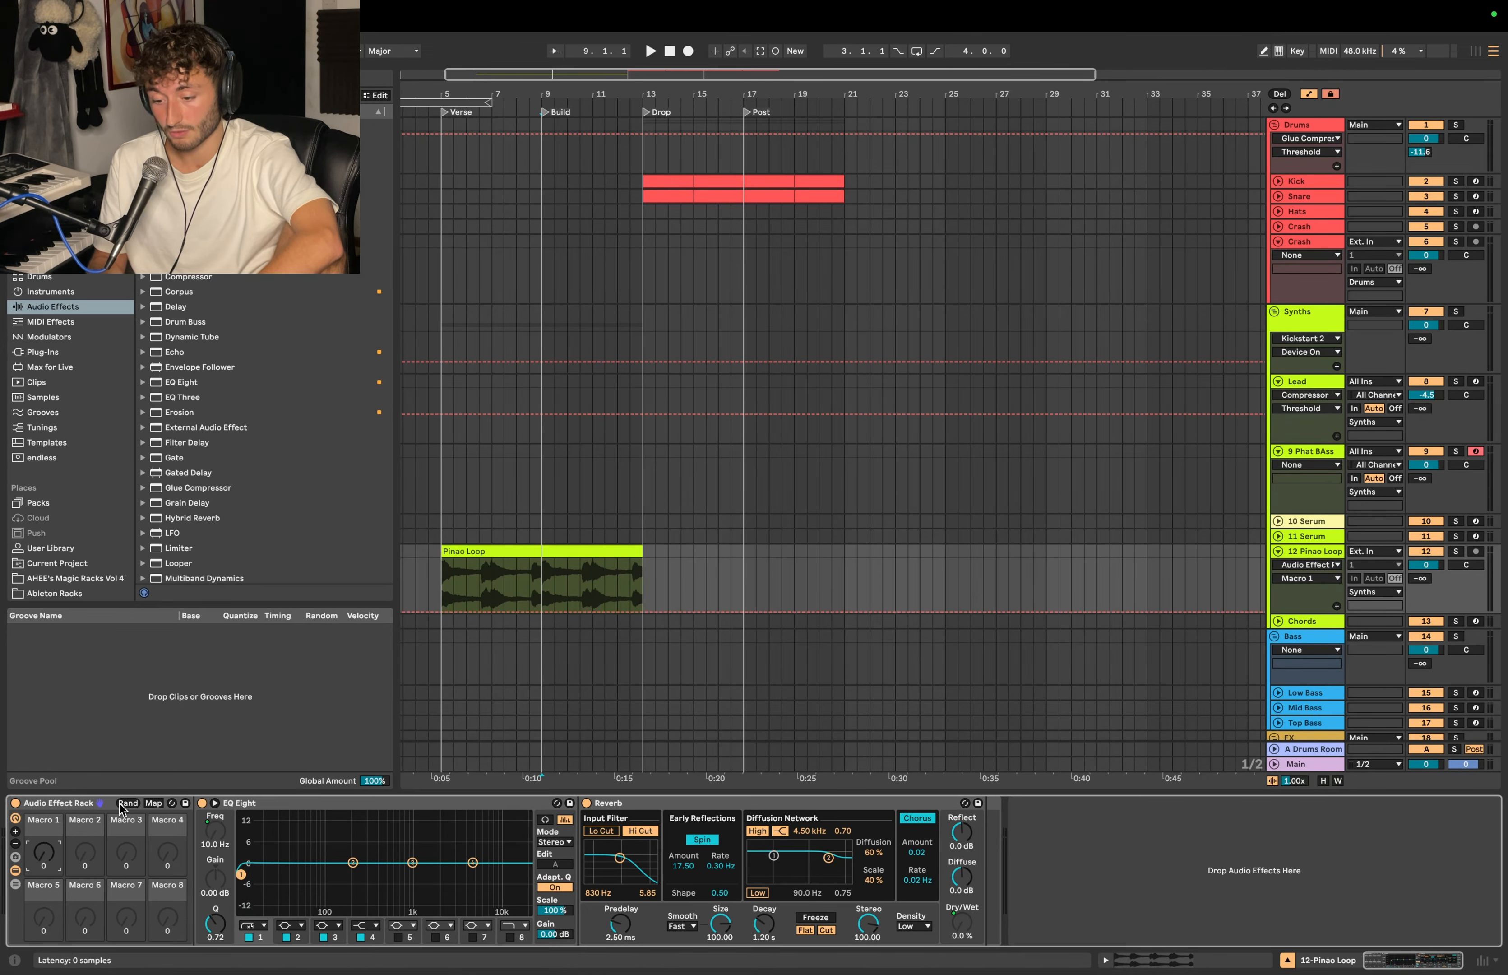
click(543, 611)
click(642, 612)
drag(633, 611, 635, 578)
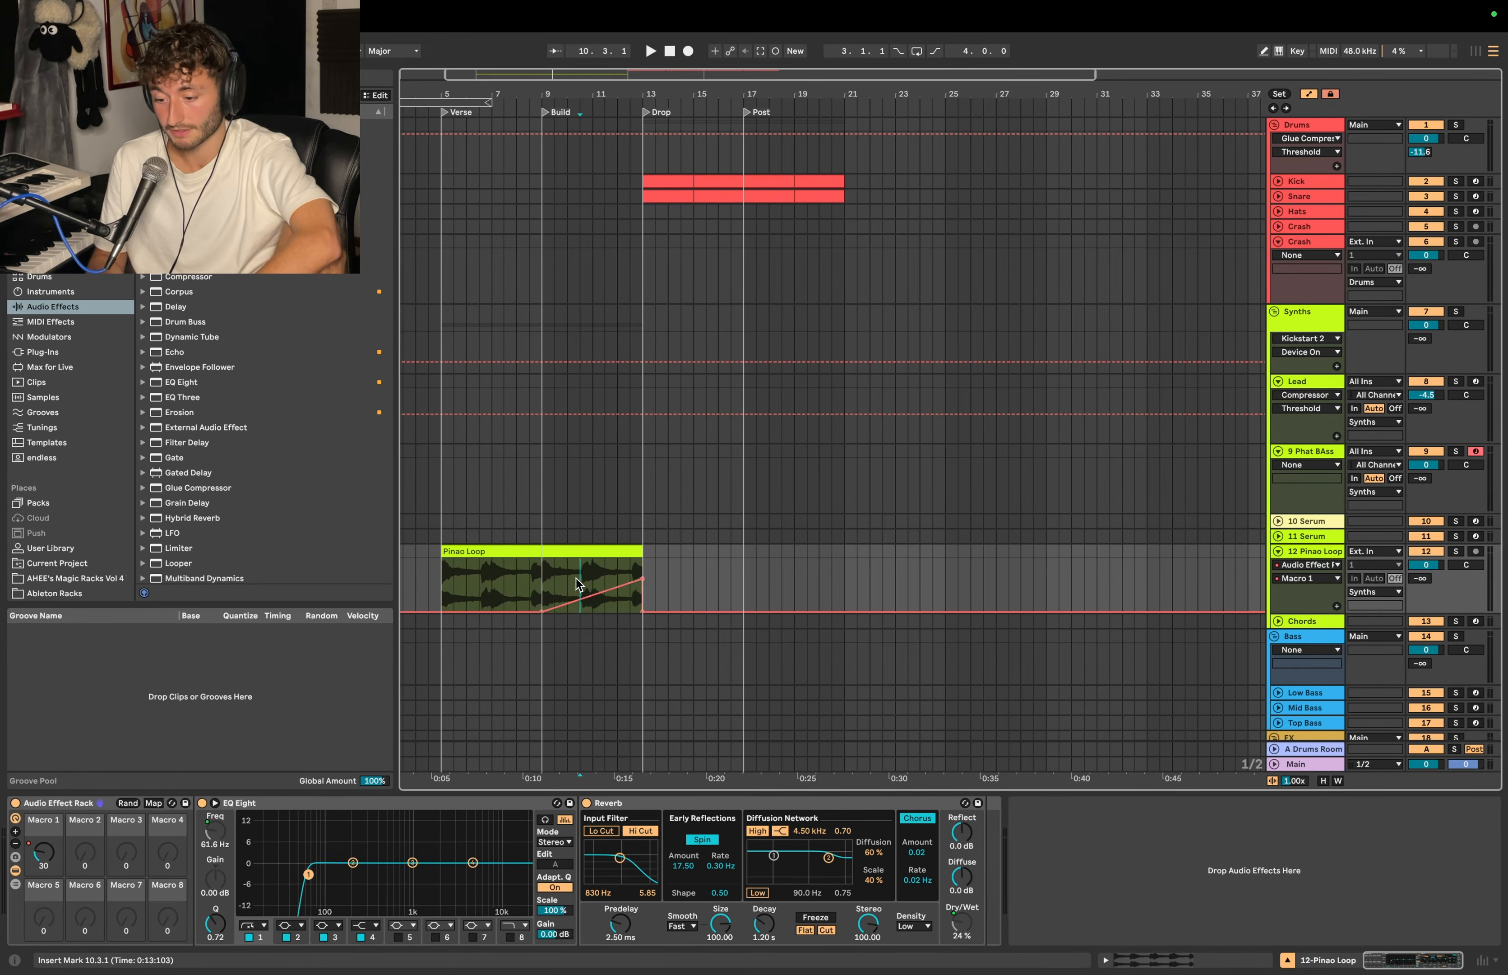
key(space)
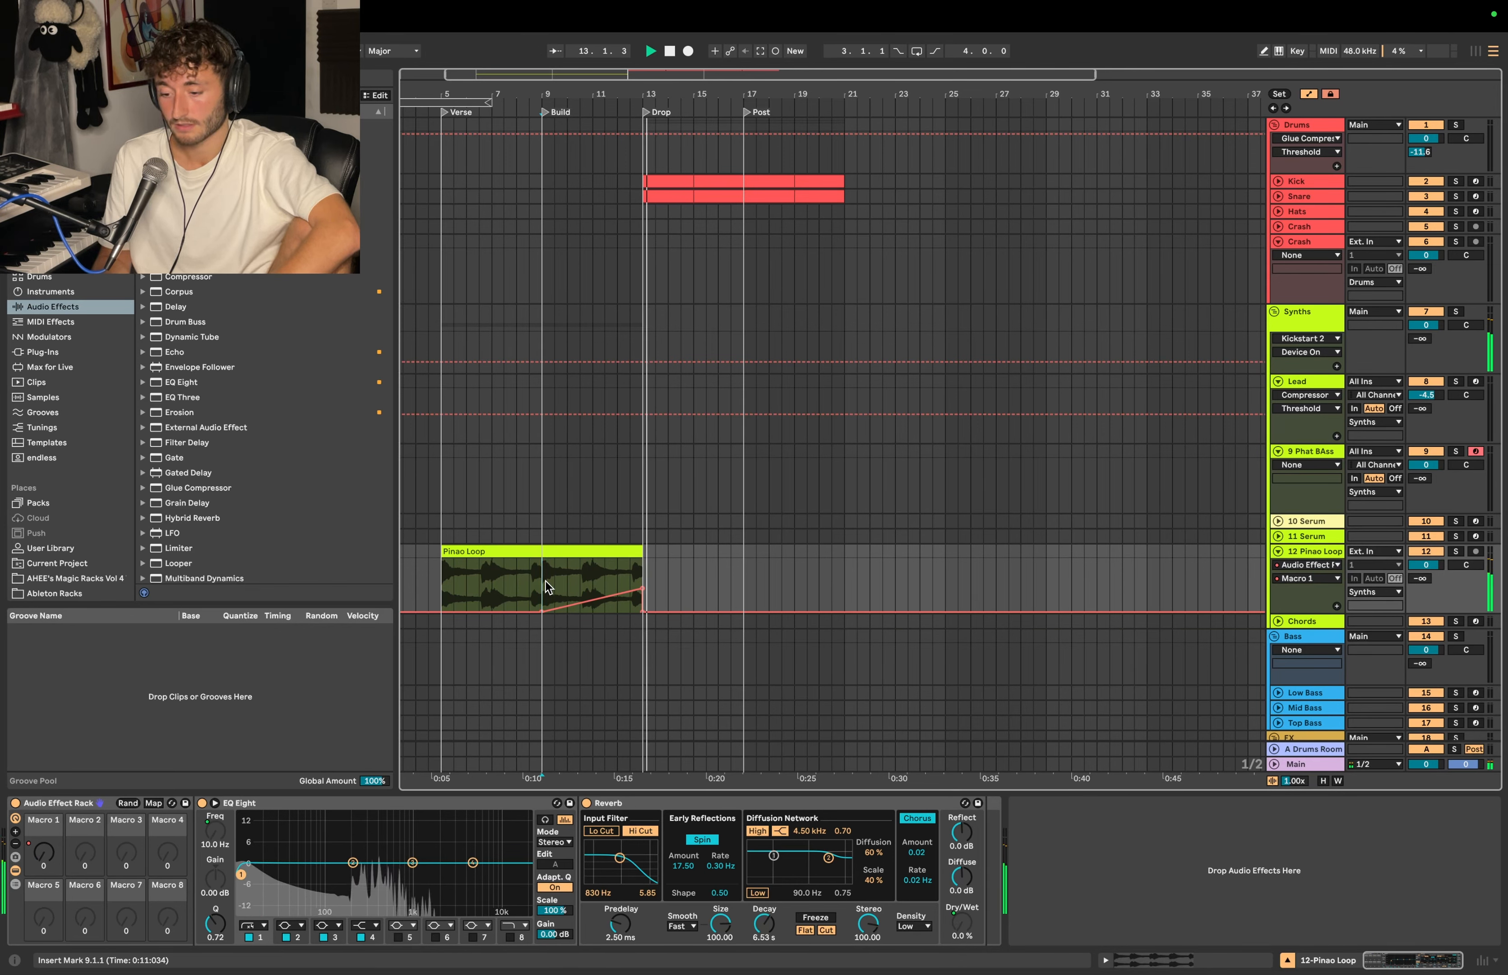
Save the Audio Effect Rack as a preset and remove the rack from the Pinao Loop track
click(185, 803)
click(88, 804)
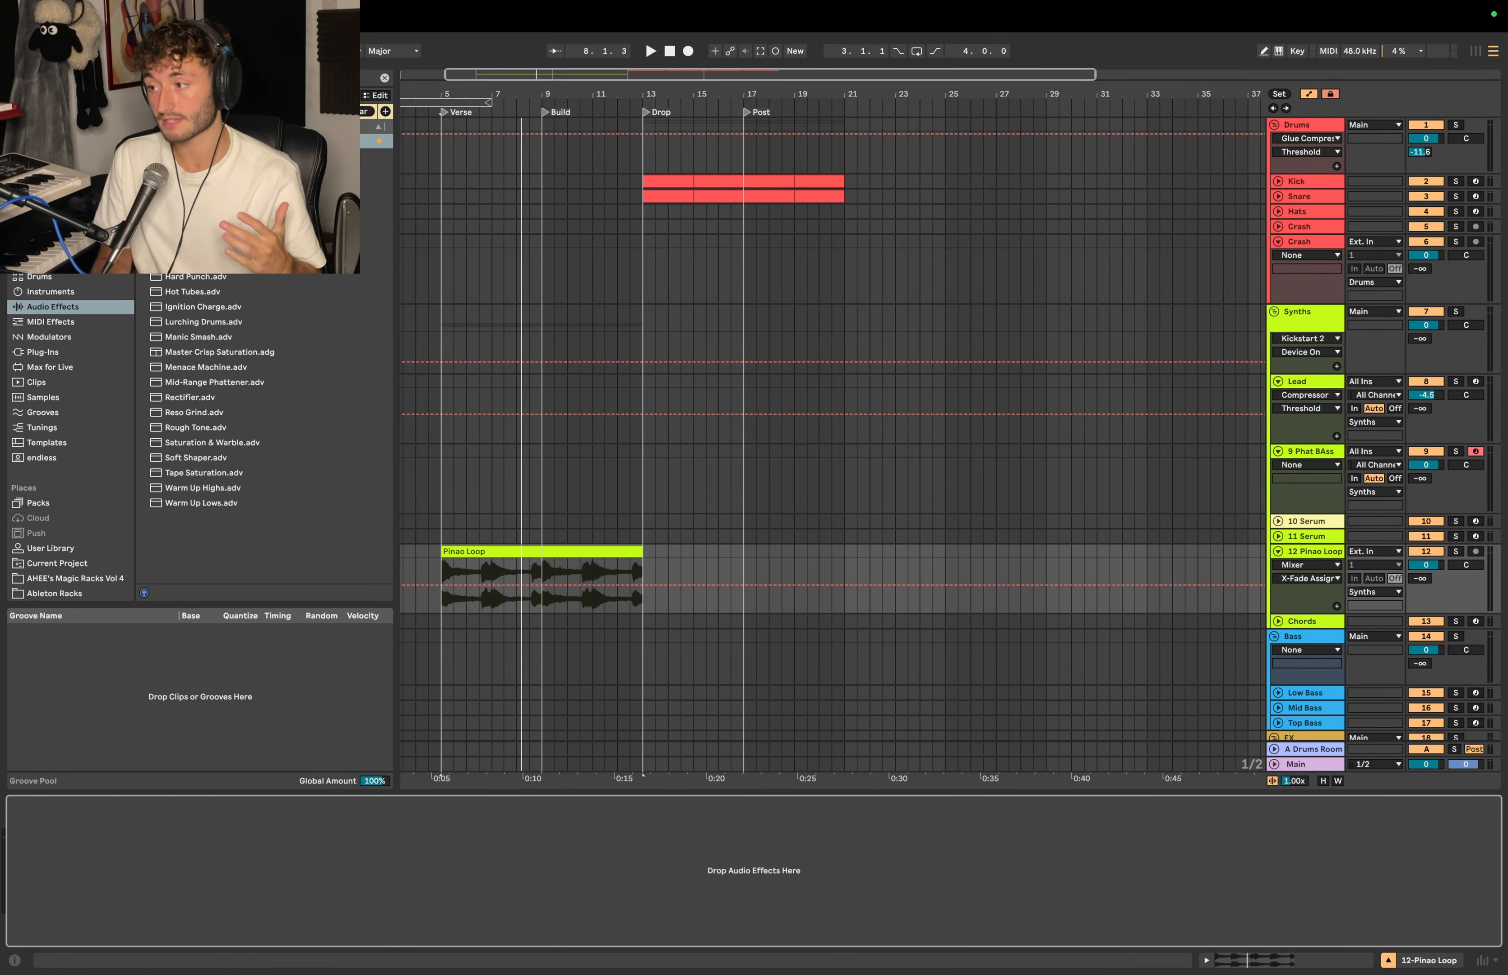
Add Saturator to the Pinao Loop track and play the loop while raising Drive to about 15.4 dB and lowering Output
double_click(190, 140)
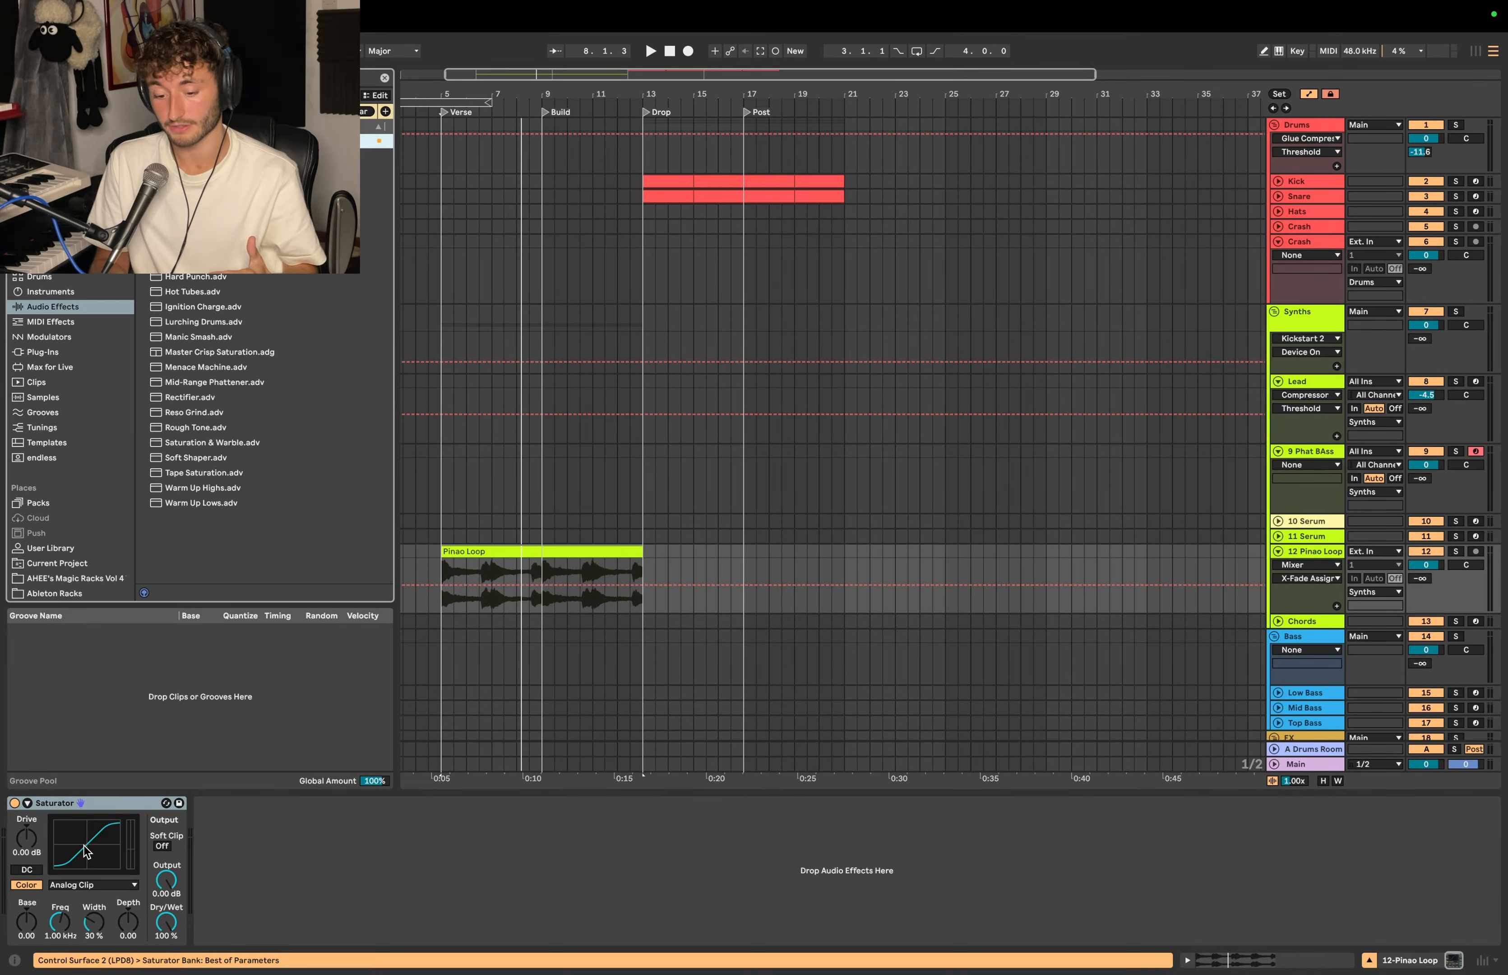
click(26, 838)
drag(28, 841, 28, 801)
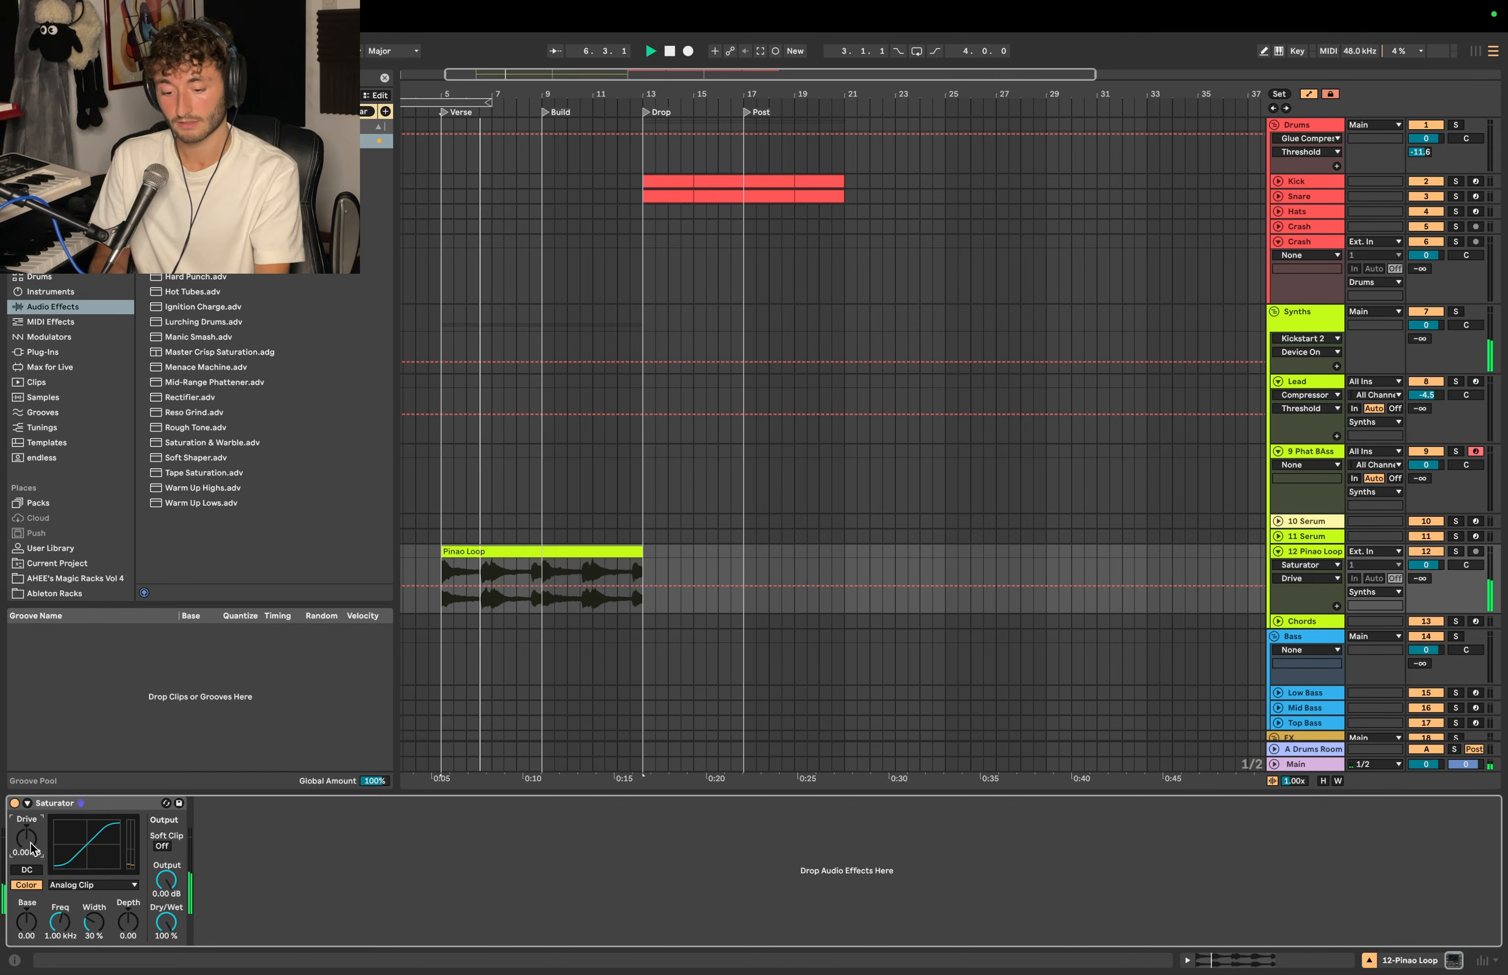
key(space)
key(space)
drag(28, 843, 28, 805)
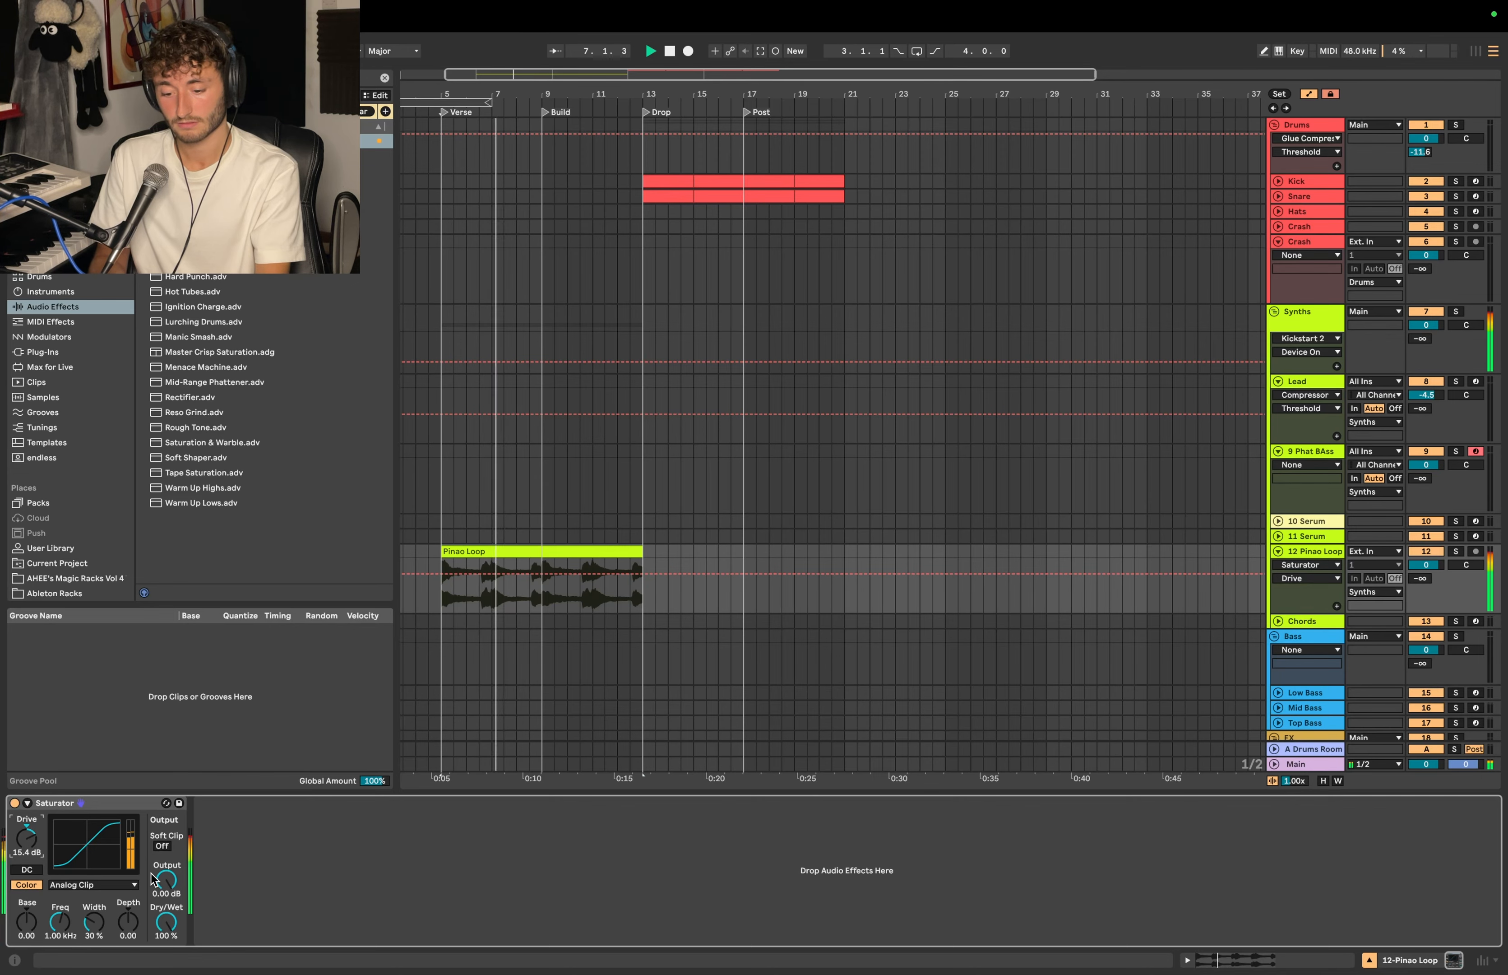
drag(164, 881, 163, 938)
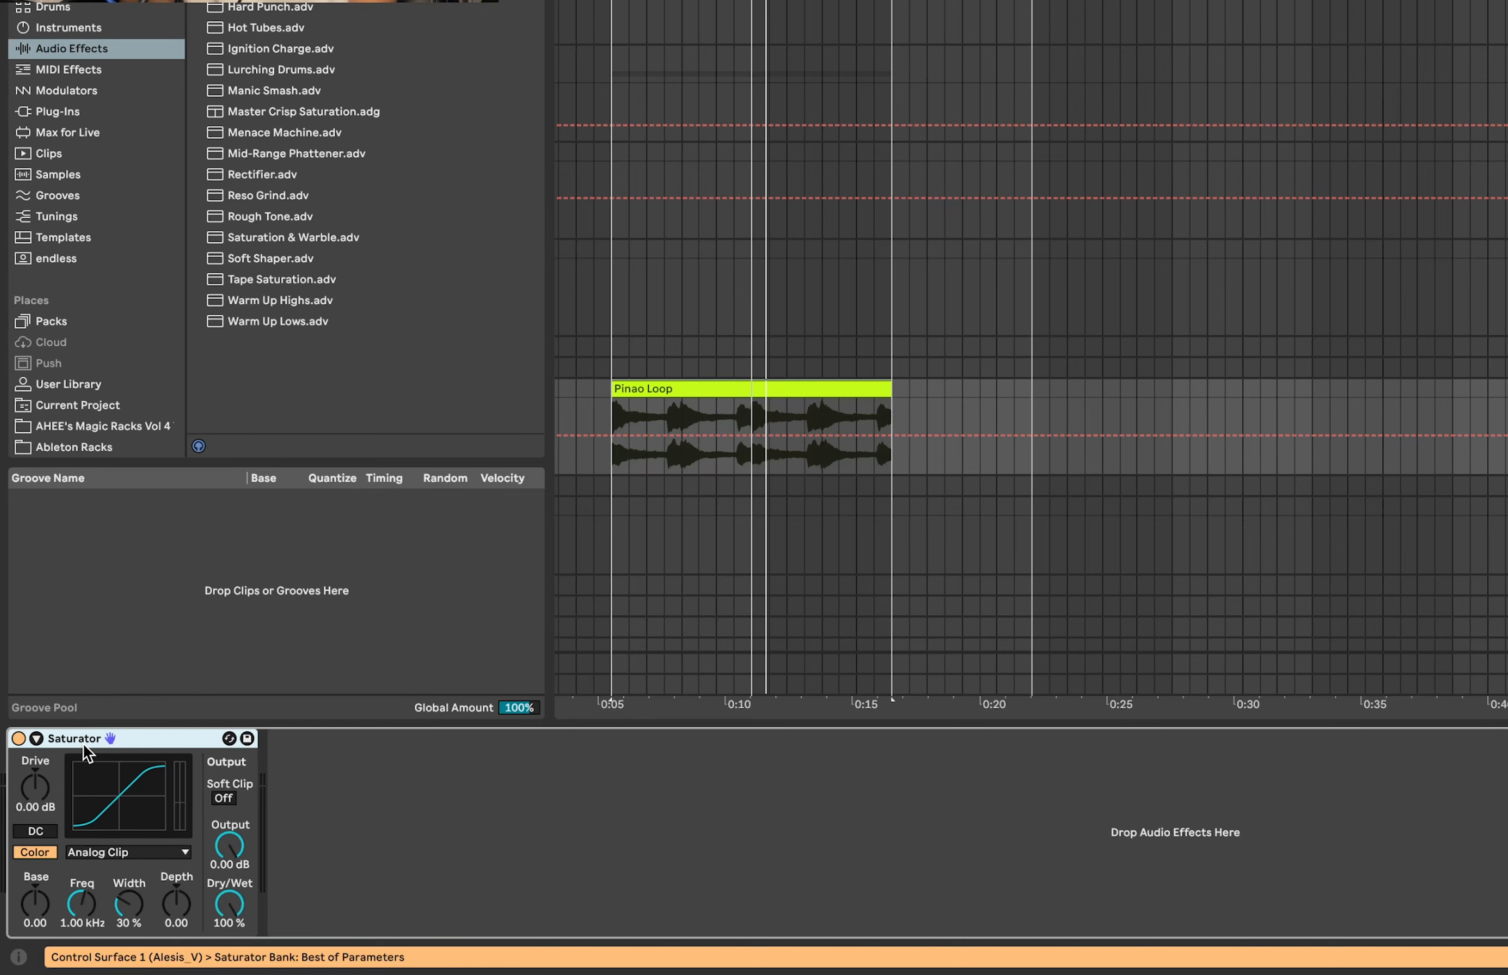
Group Saturator into an Audio Effect Rack and map its Drive and Output to Macro 1
key(super+g)
click(212, 739)
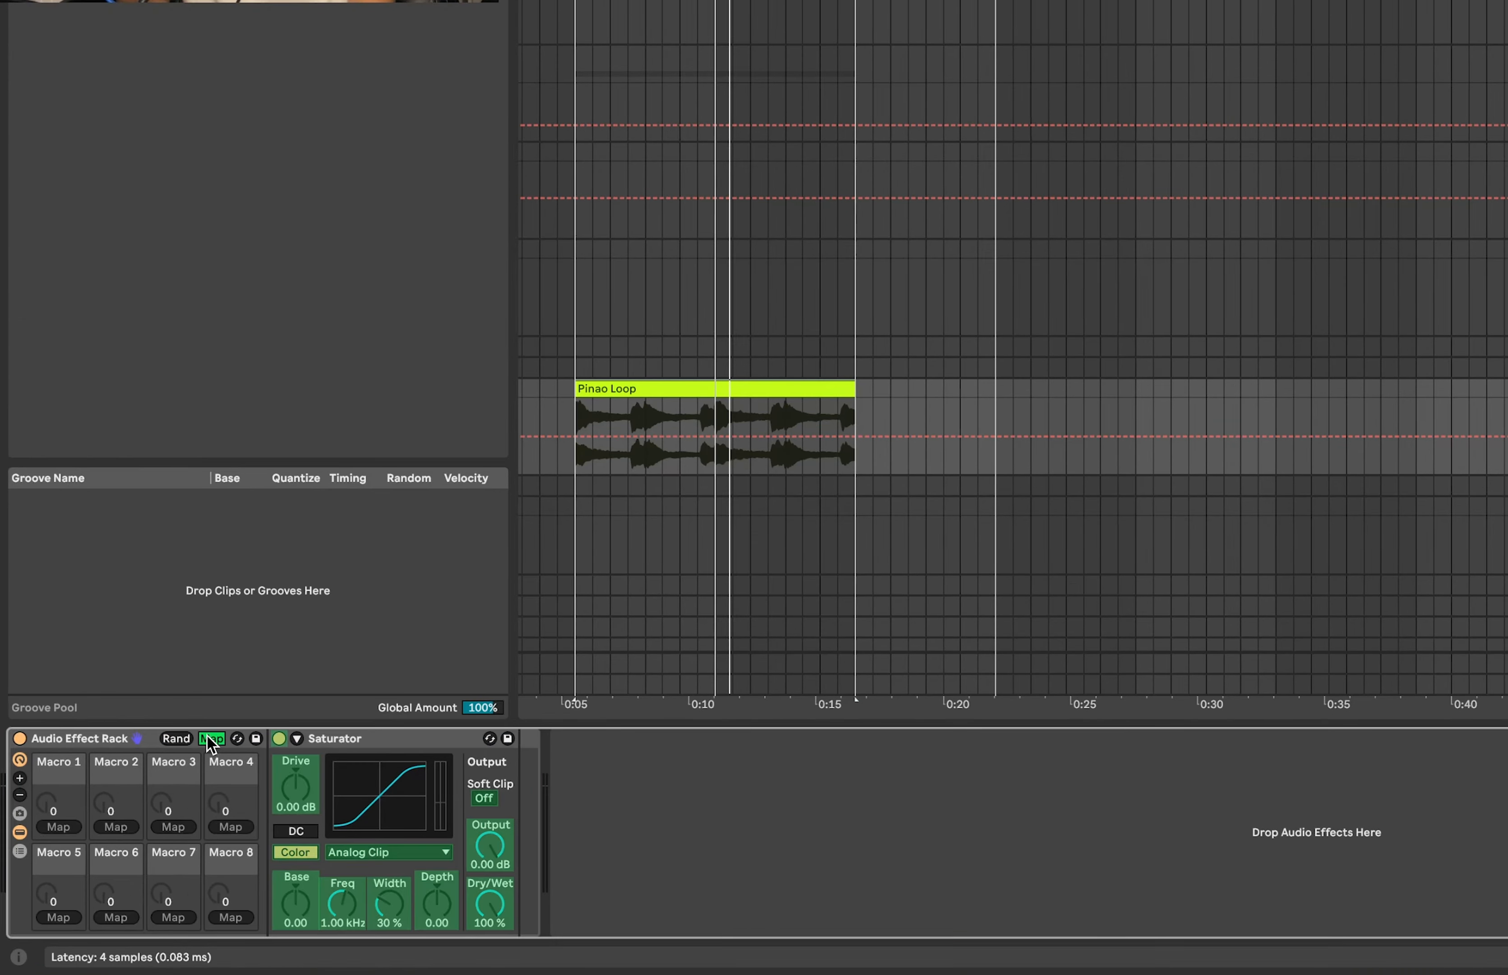
click(295, 786)
click(58, 827)
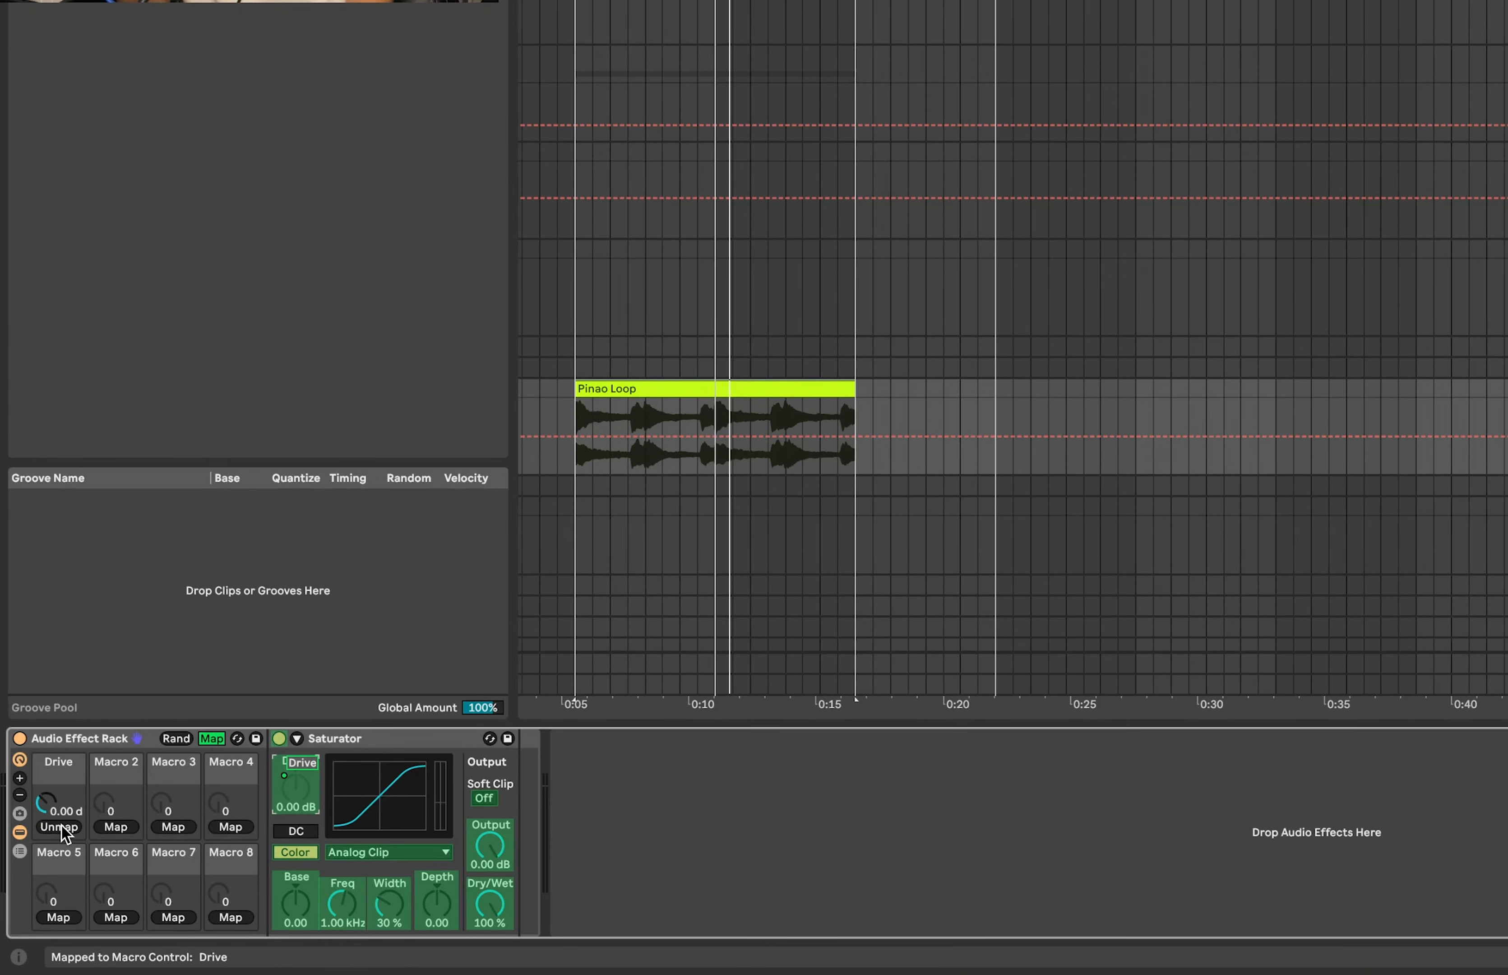
click(490, 846)
click(63, 826)
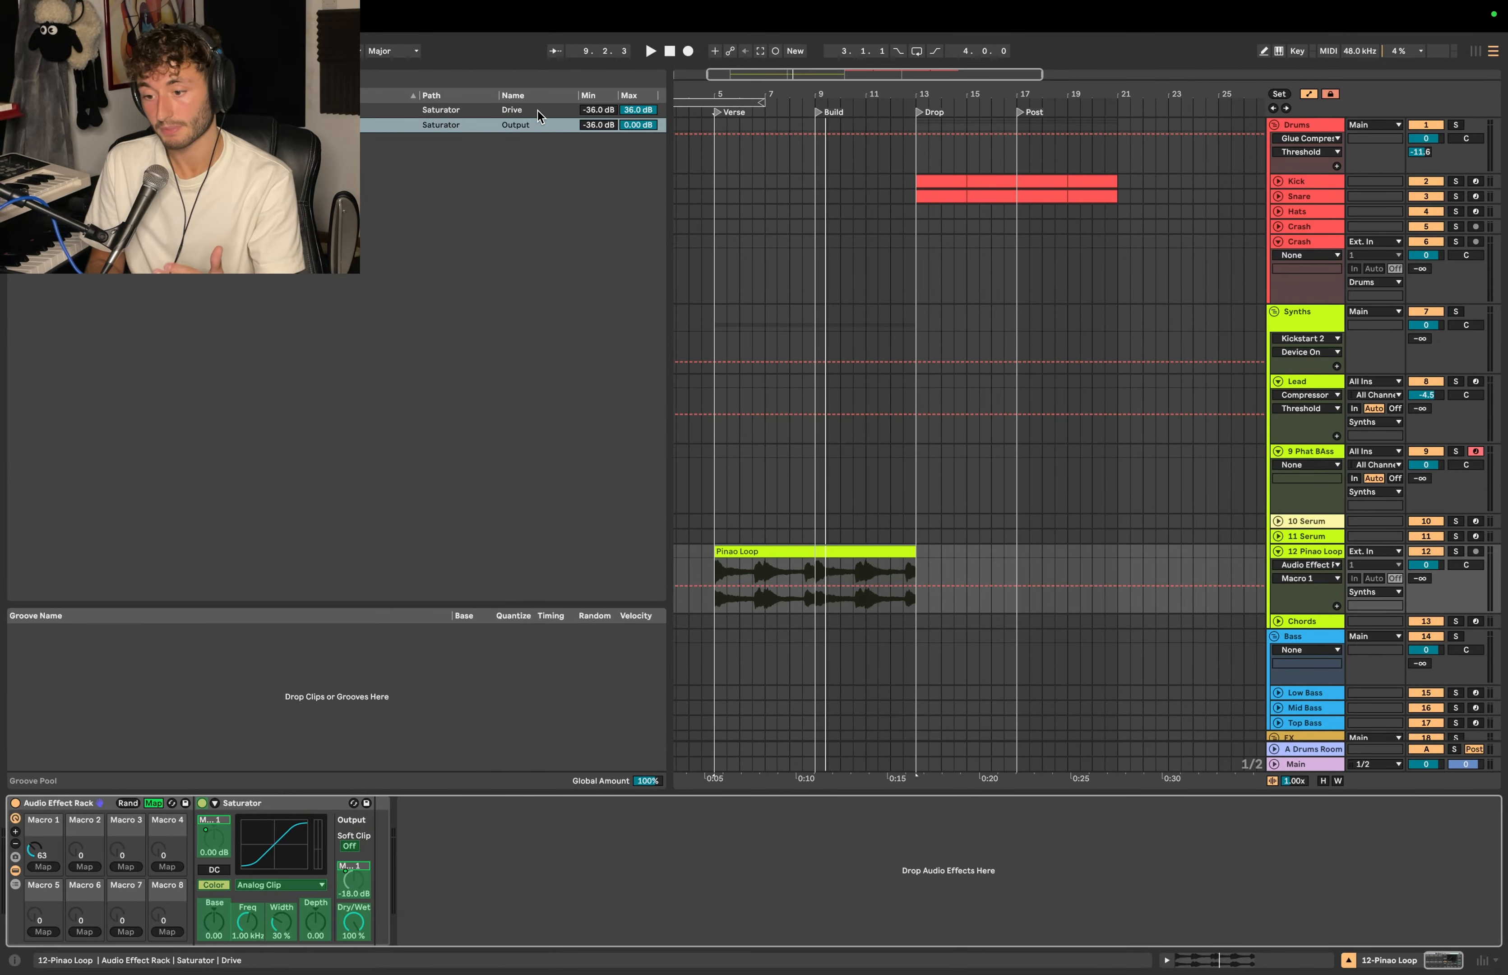
Set the Drive mapping's minimum to 0 dB and the Output mapping's range from a minimum of 0 dB to a maximum of -36 dB
click(537, 114)
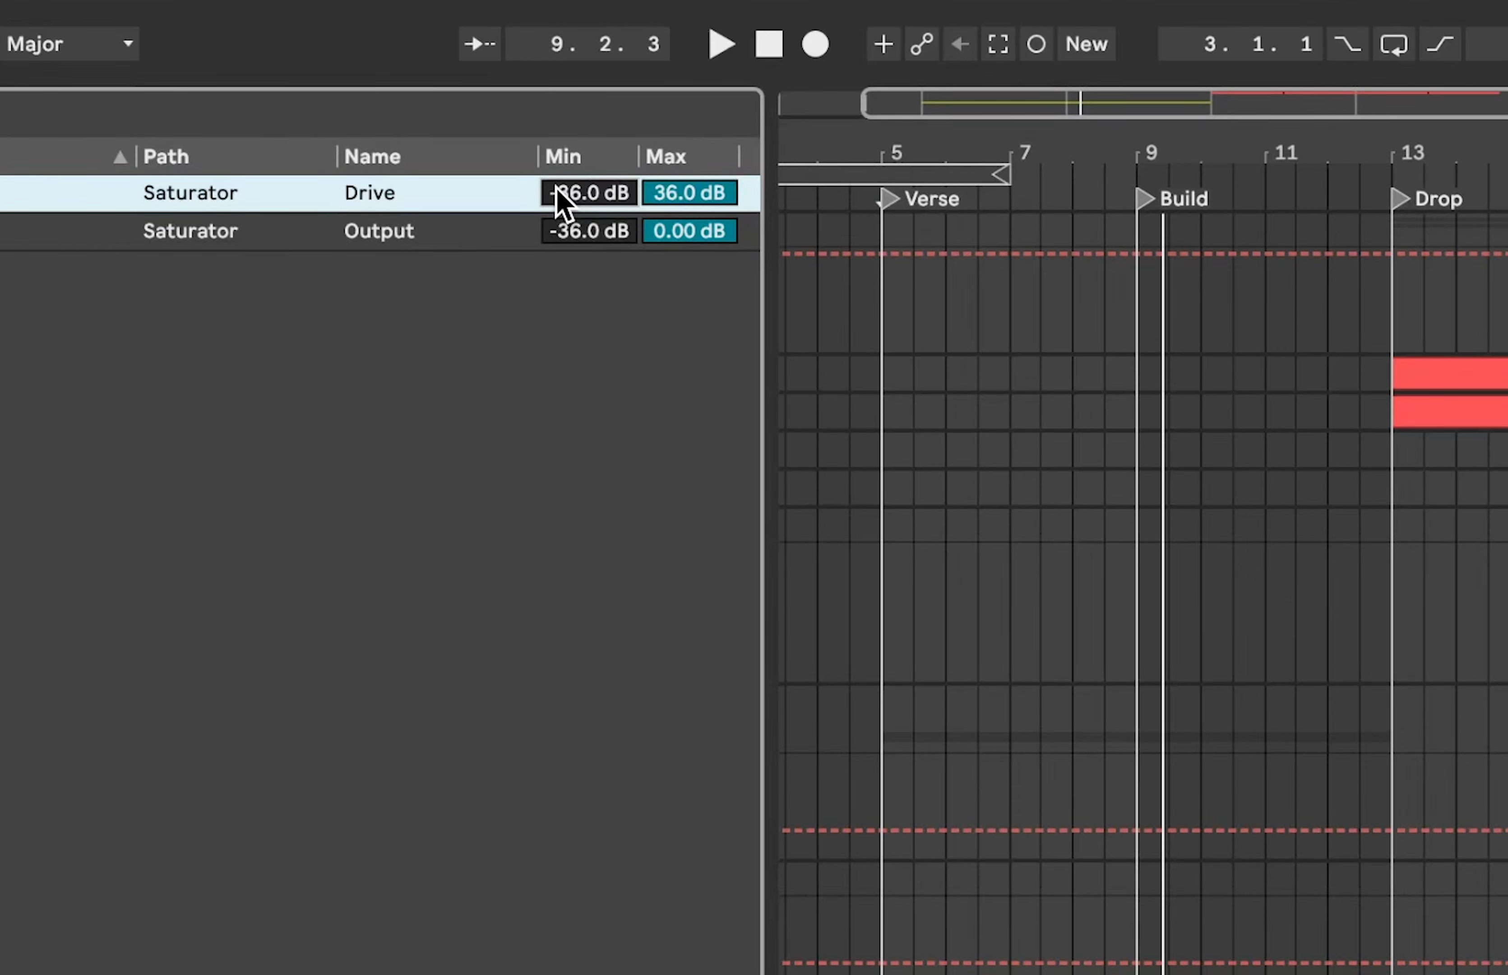
double_click(613, 188)
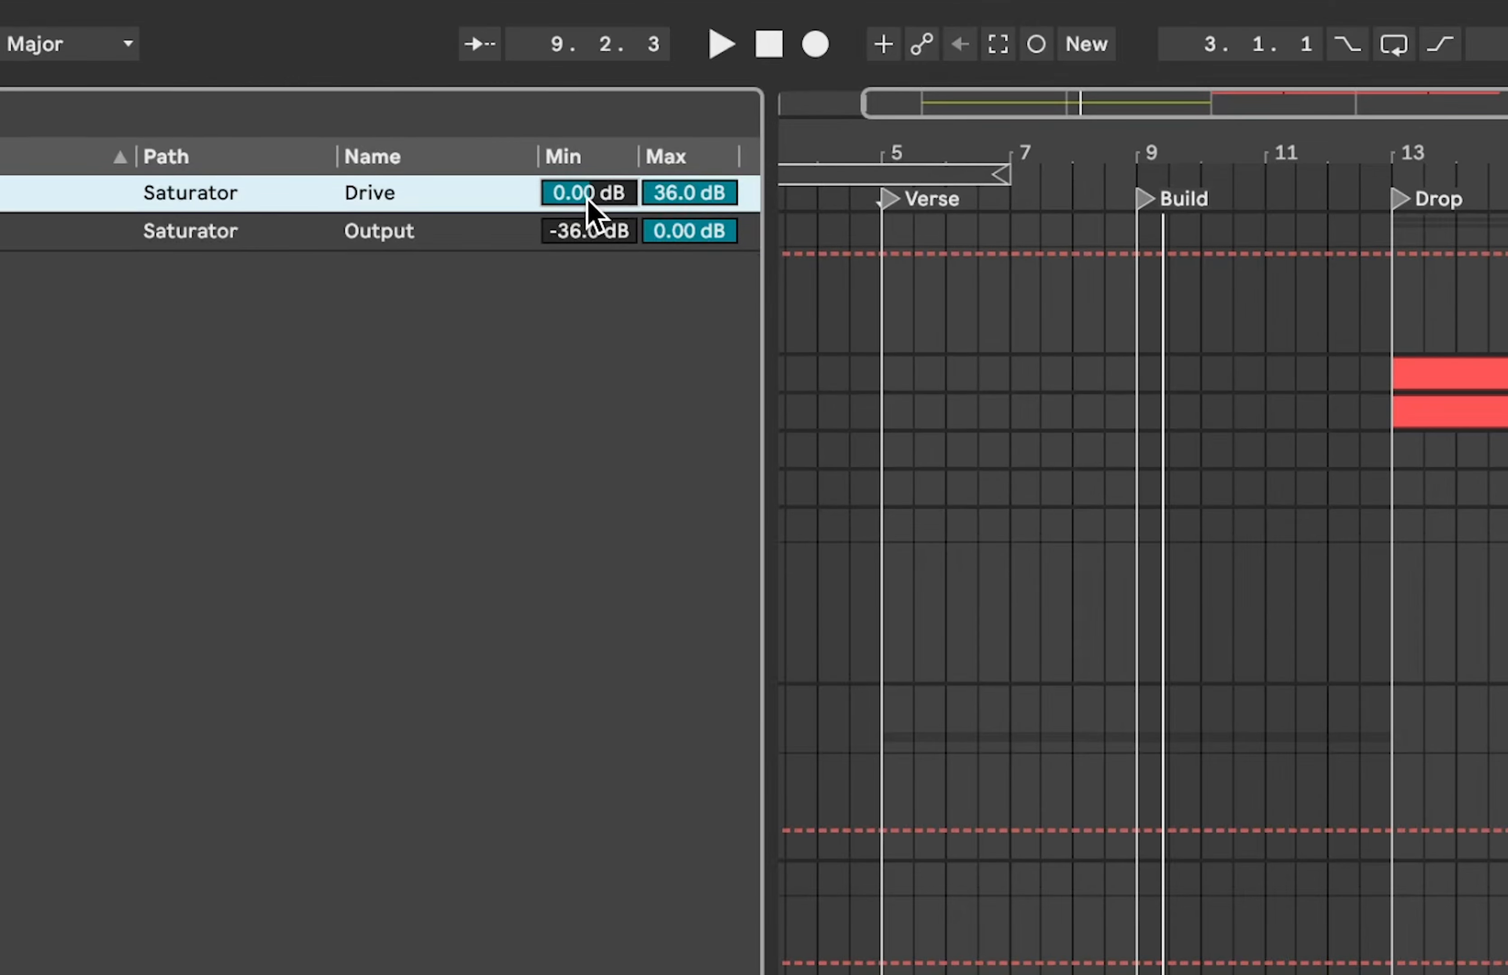
click(701, 196)
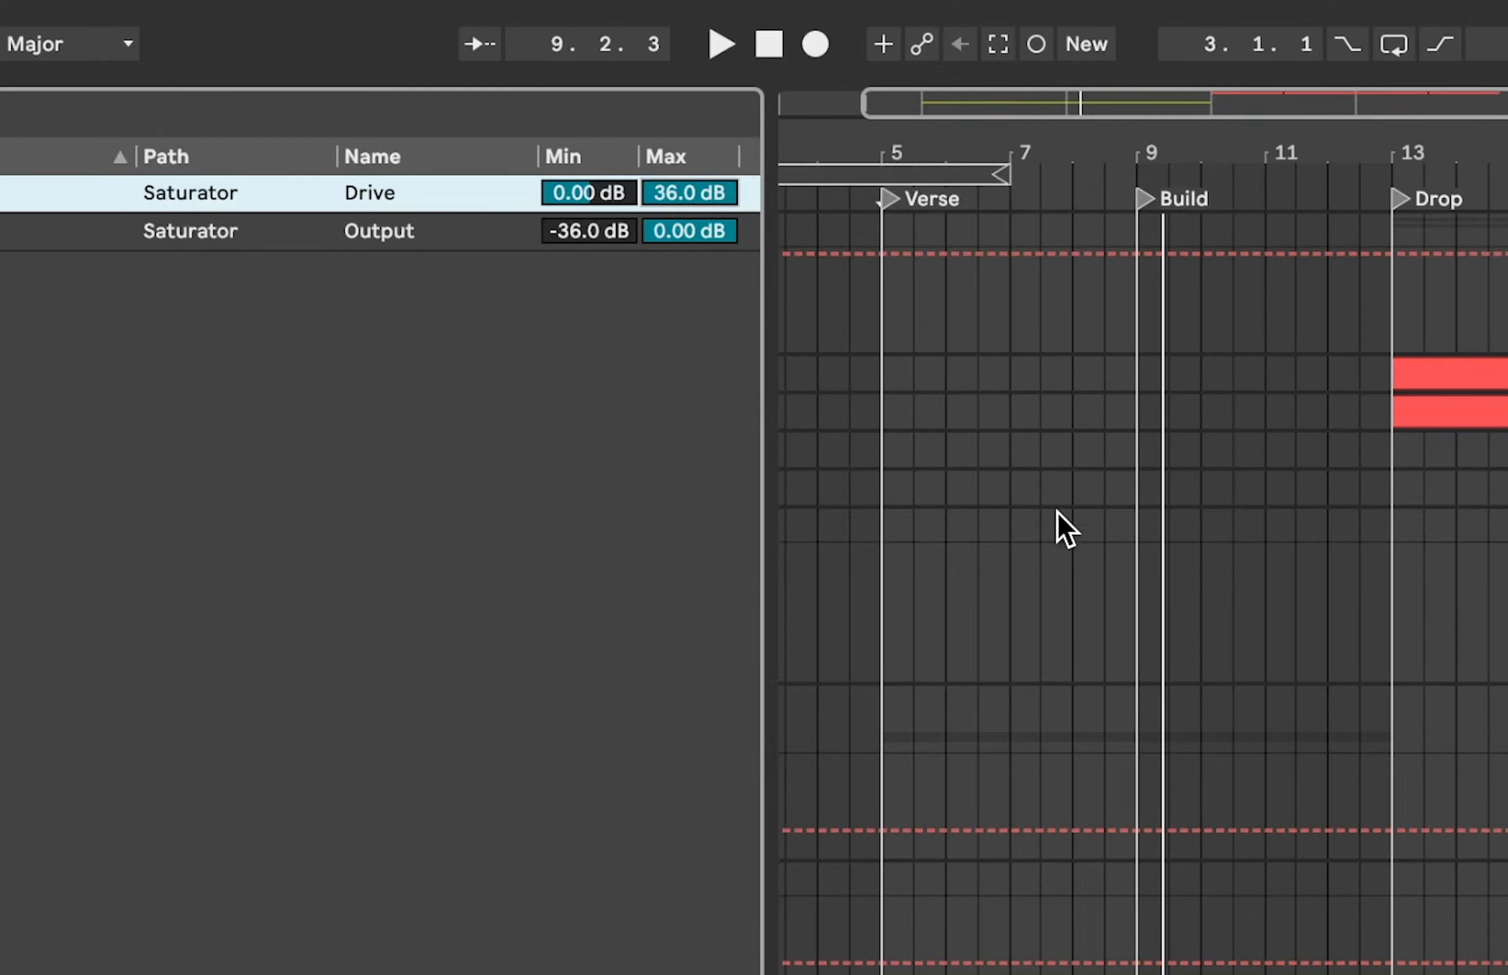
click(589, 233)
double_click(590, 233)
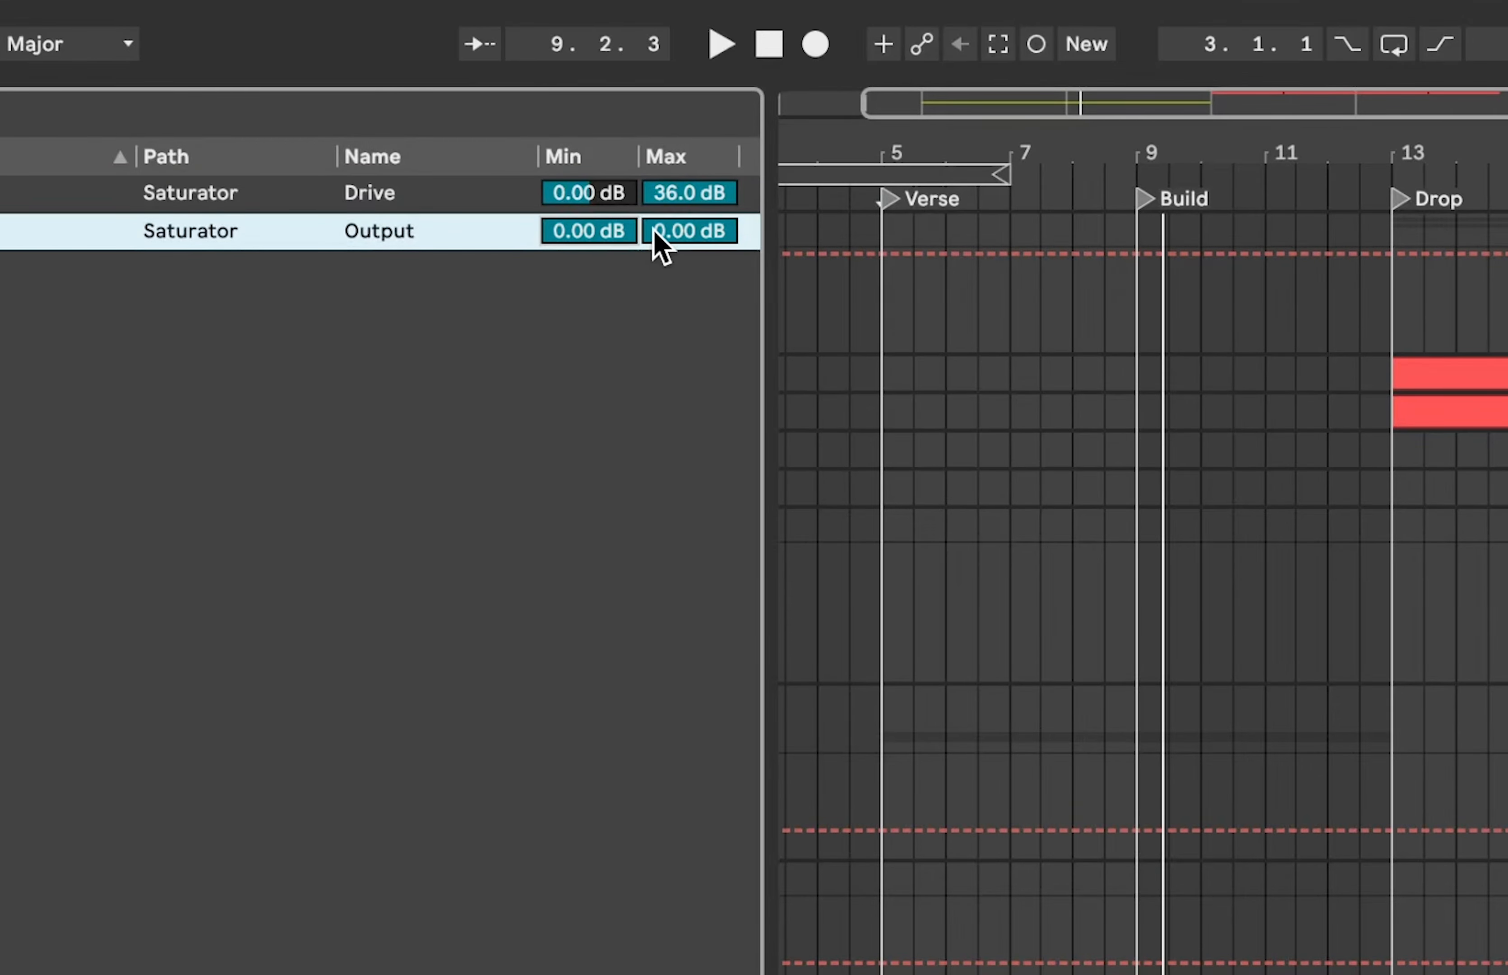
click(710, 233)
text(36)
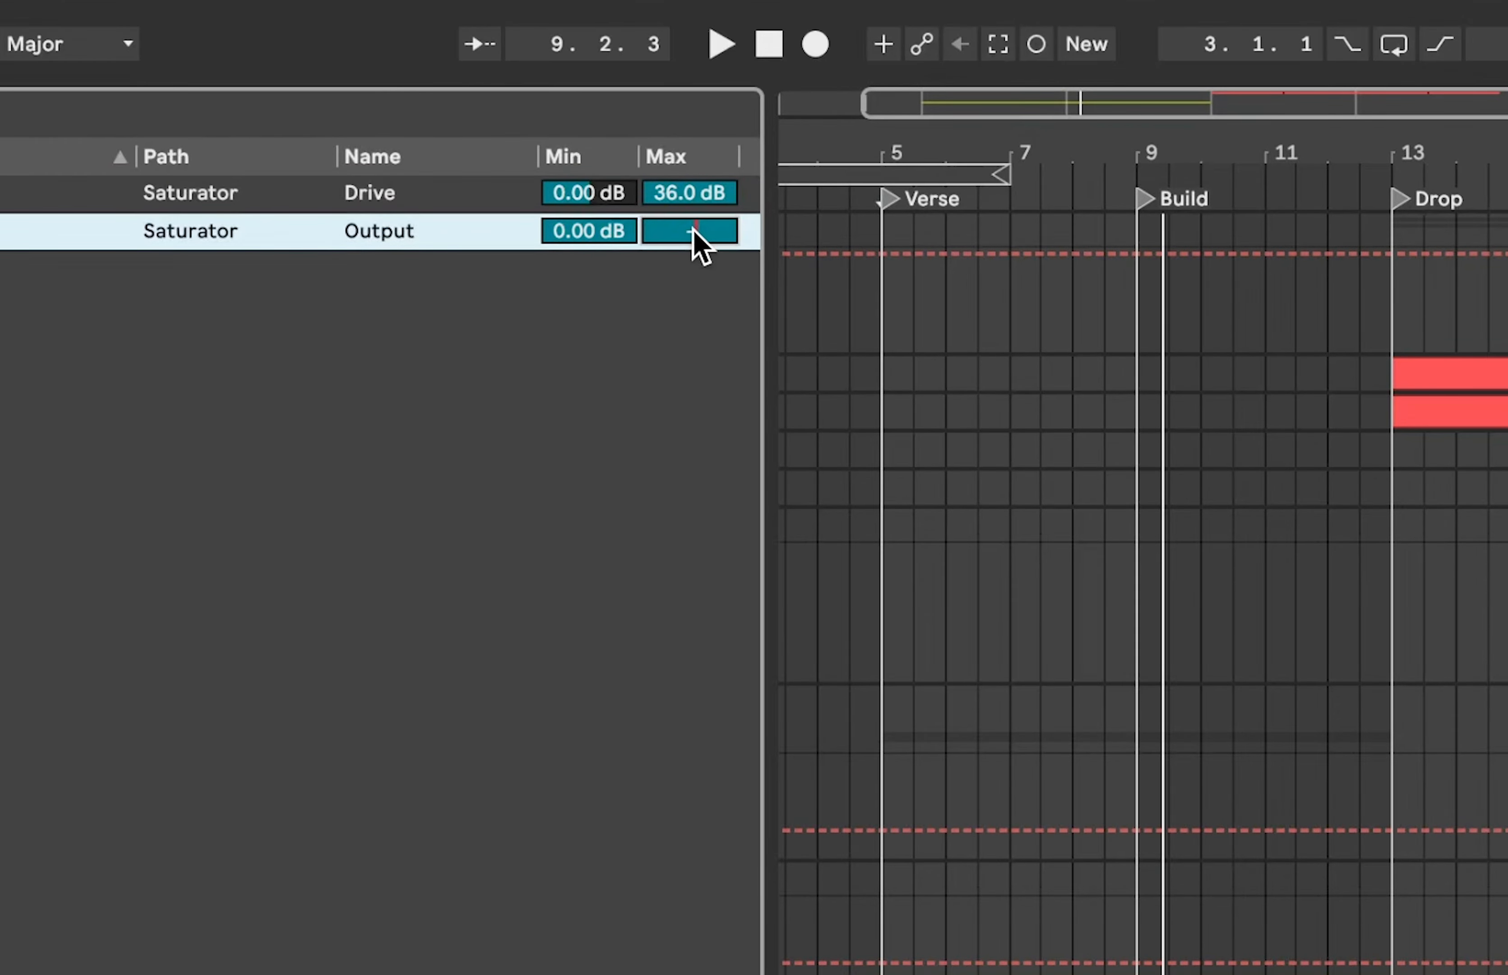
key(Return)
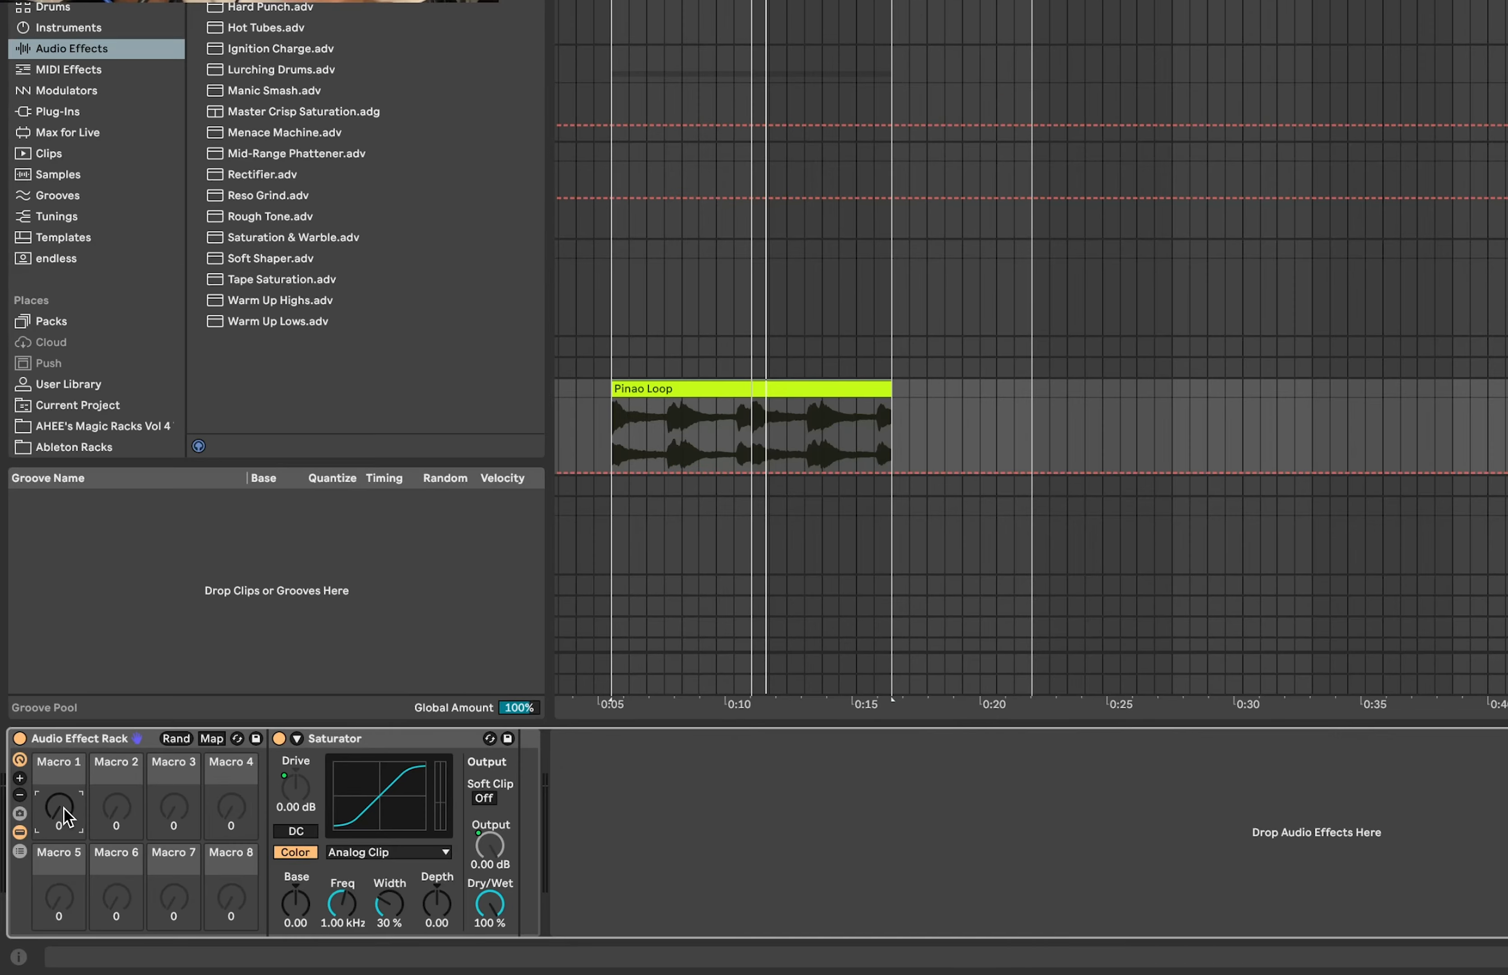
Play the Pinao Loop while sweeping Macro 1 up and back down to test the gain-compensated saturation
drag(67, 818, 60, 745)
key(space)
drag(59, 807, 59, 862)
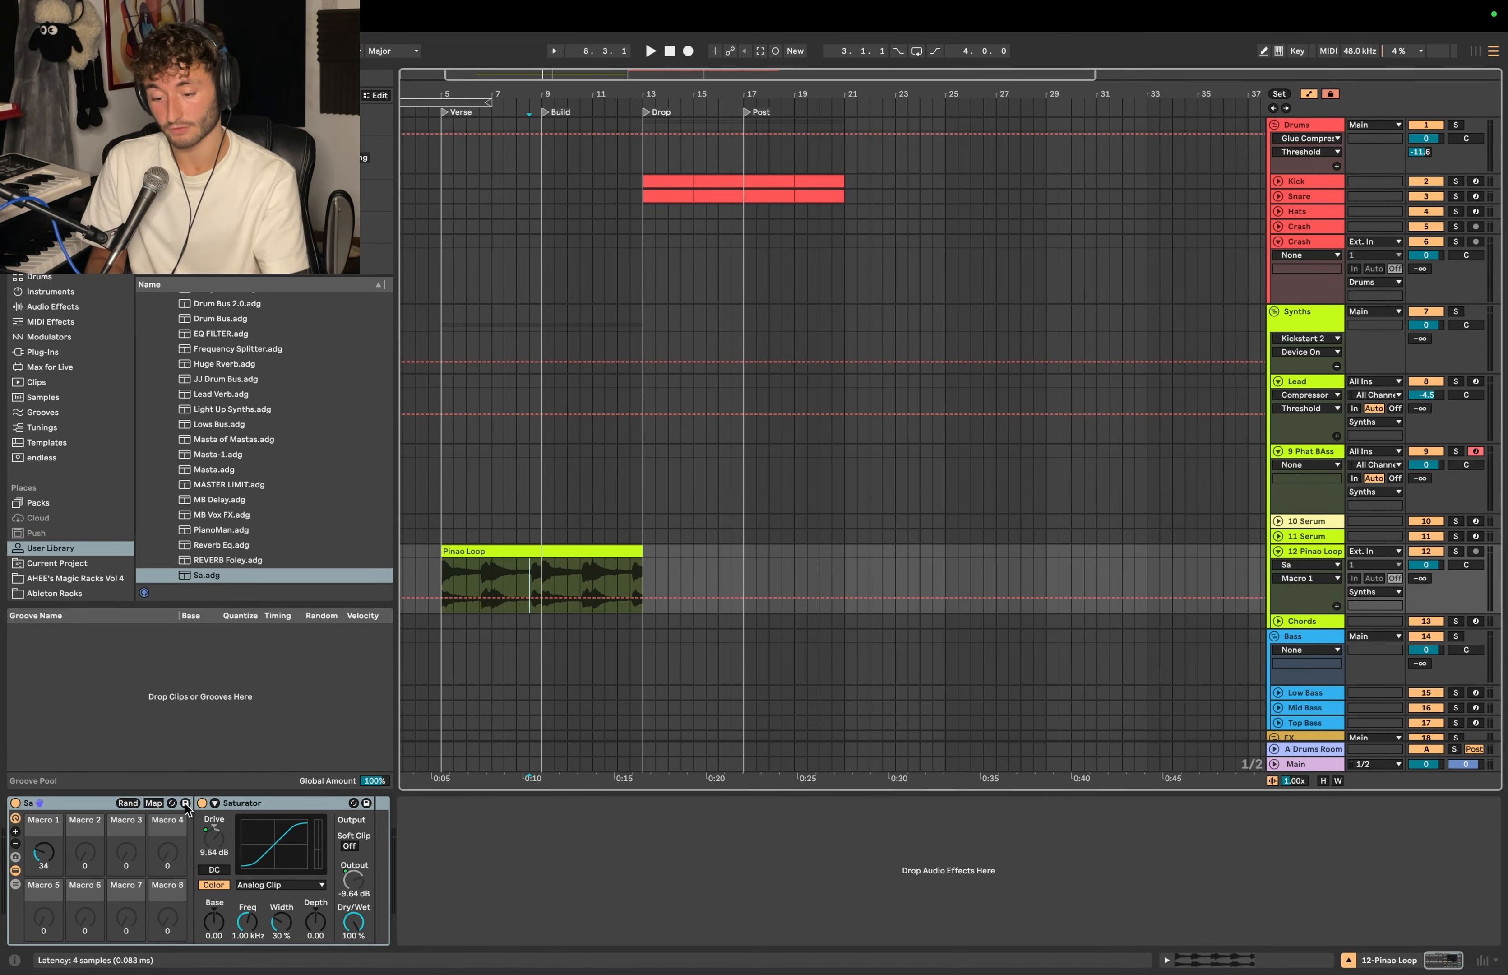
Save the Saturator rack as a preset named Saturation Macro
click(185, 804)
text(Satur)
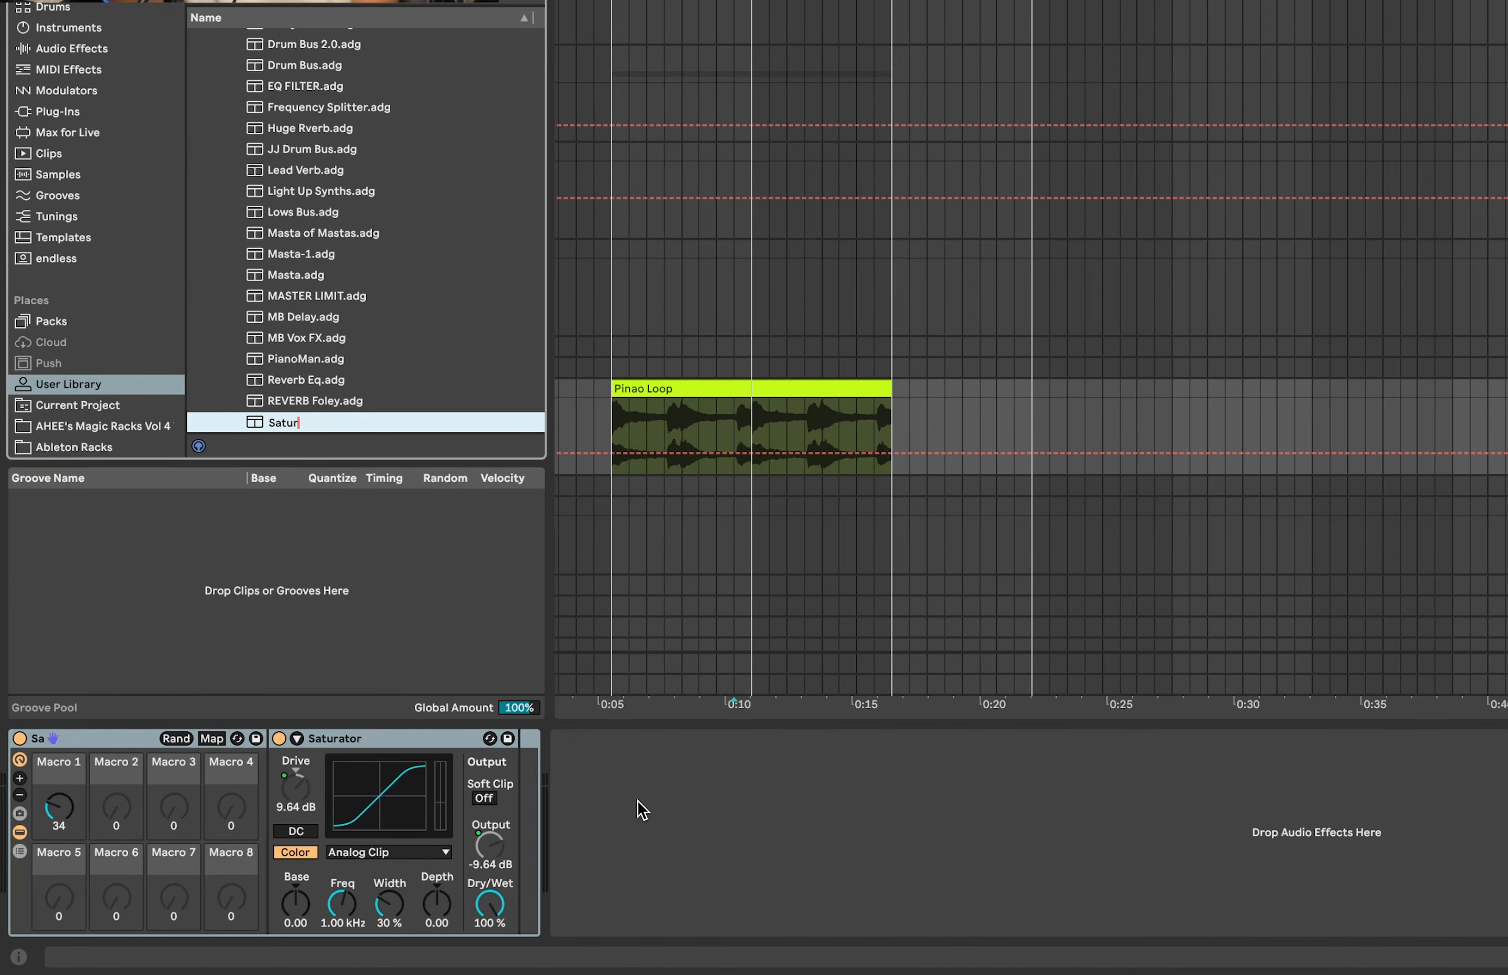
text(ation Macro)
key(Return)
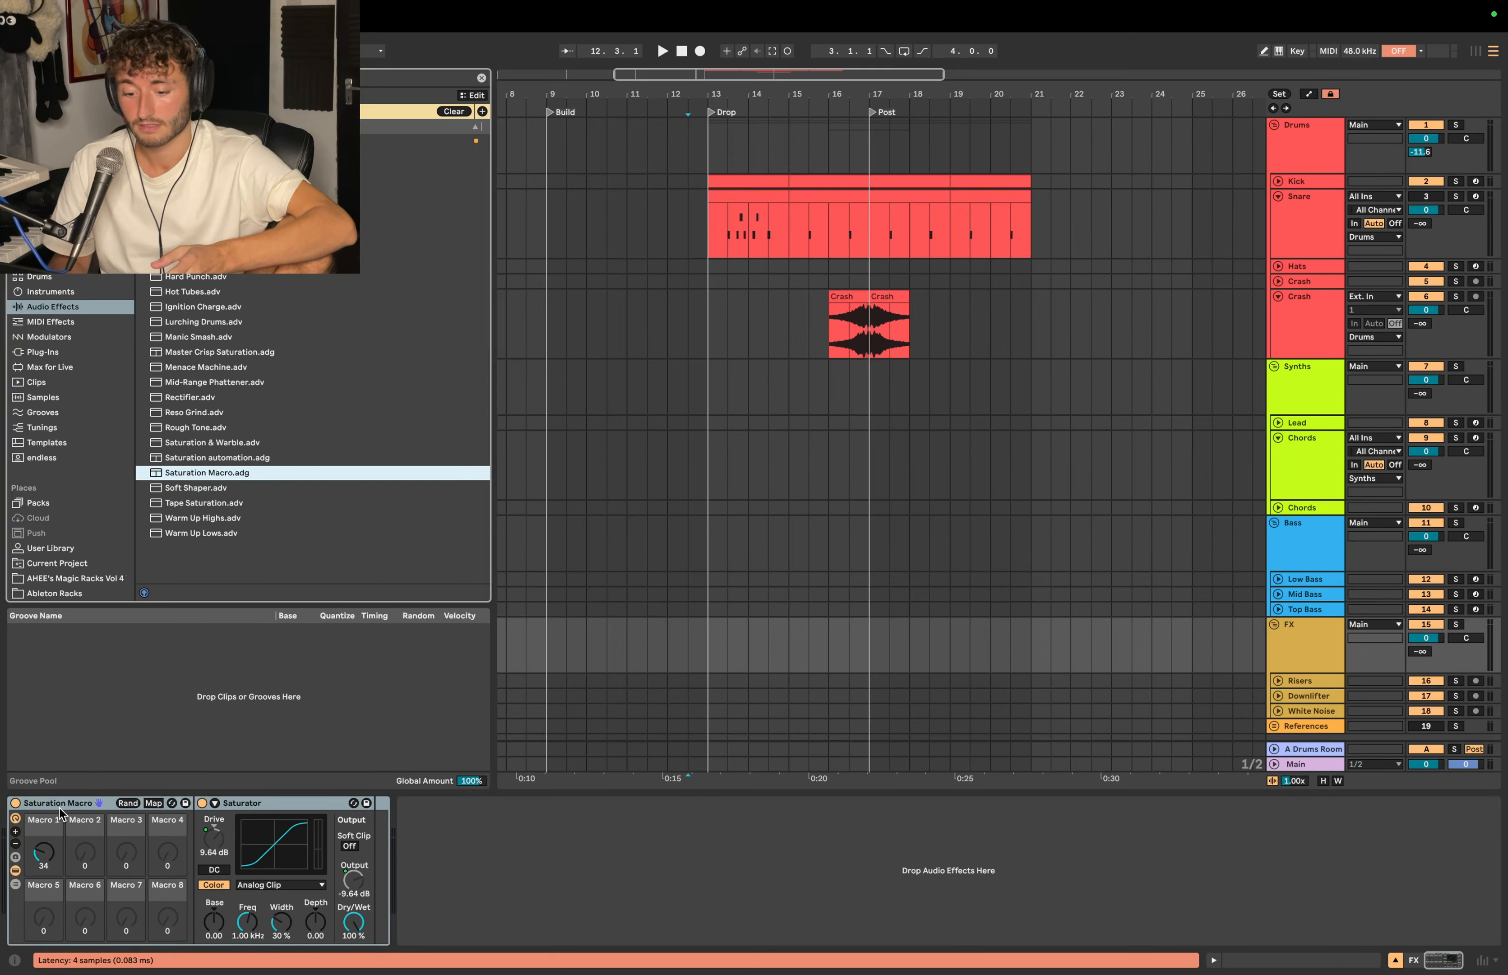
click(60, 809)
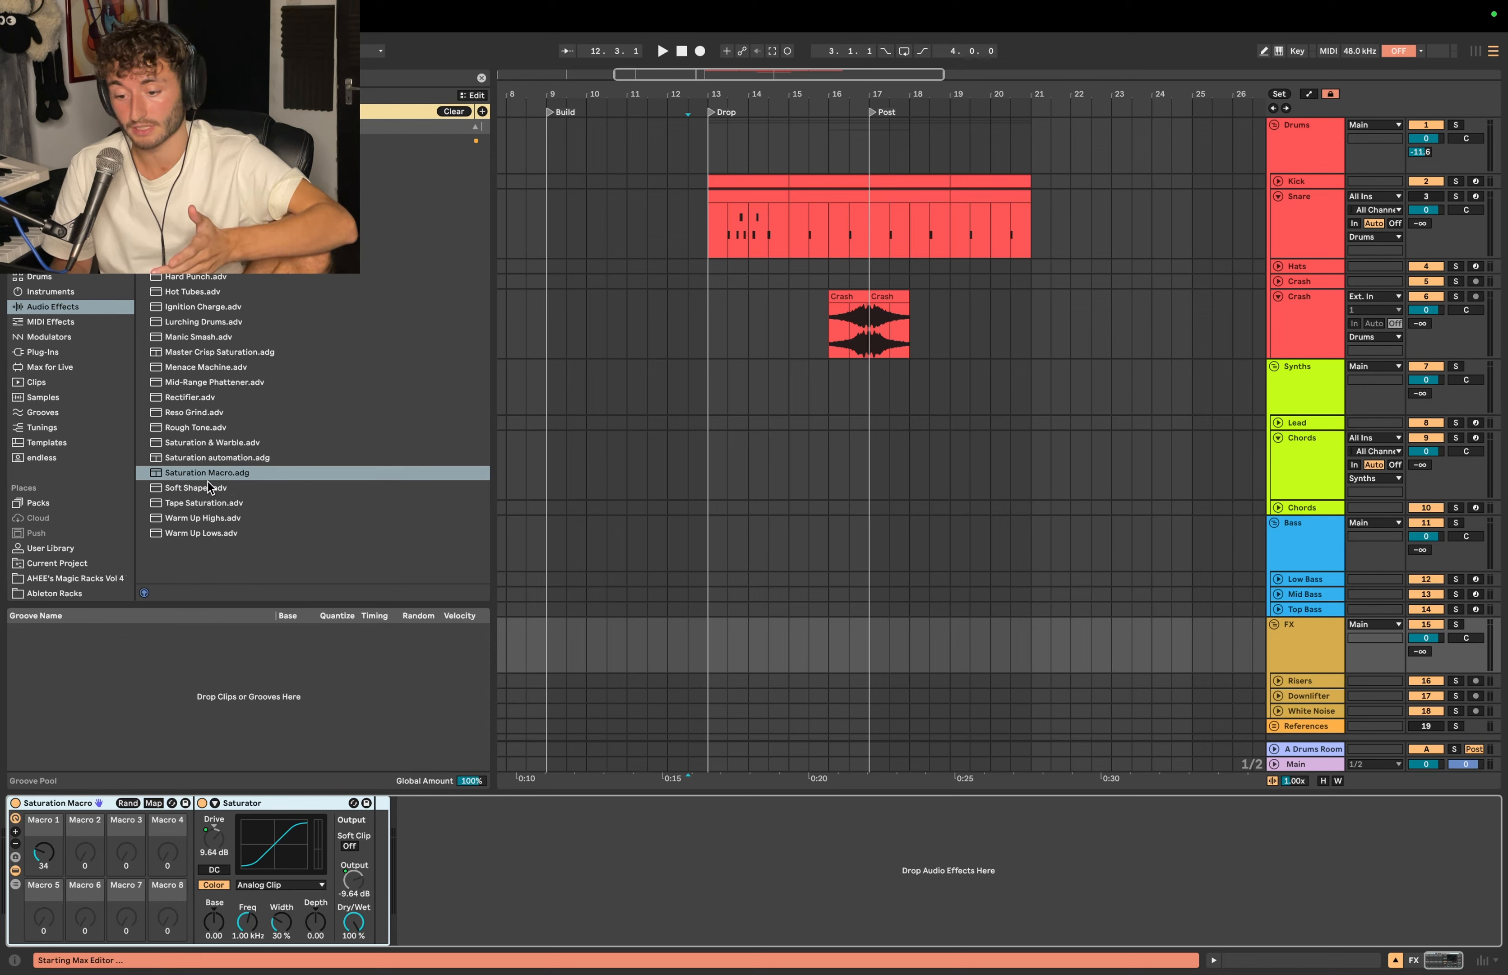
click(60, 308)
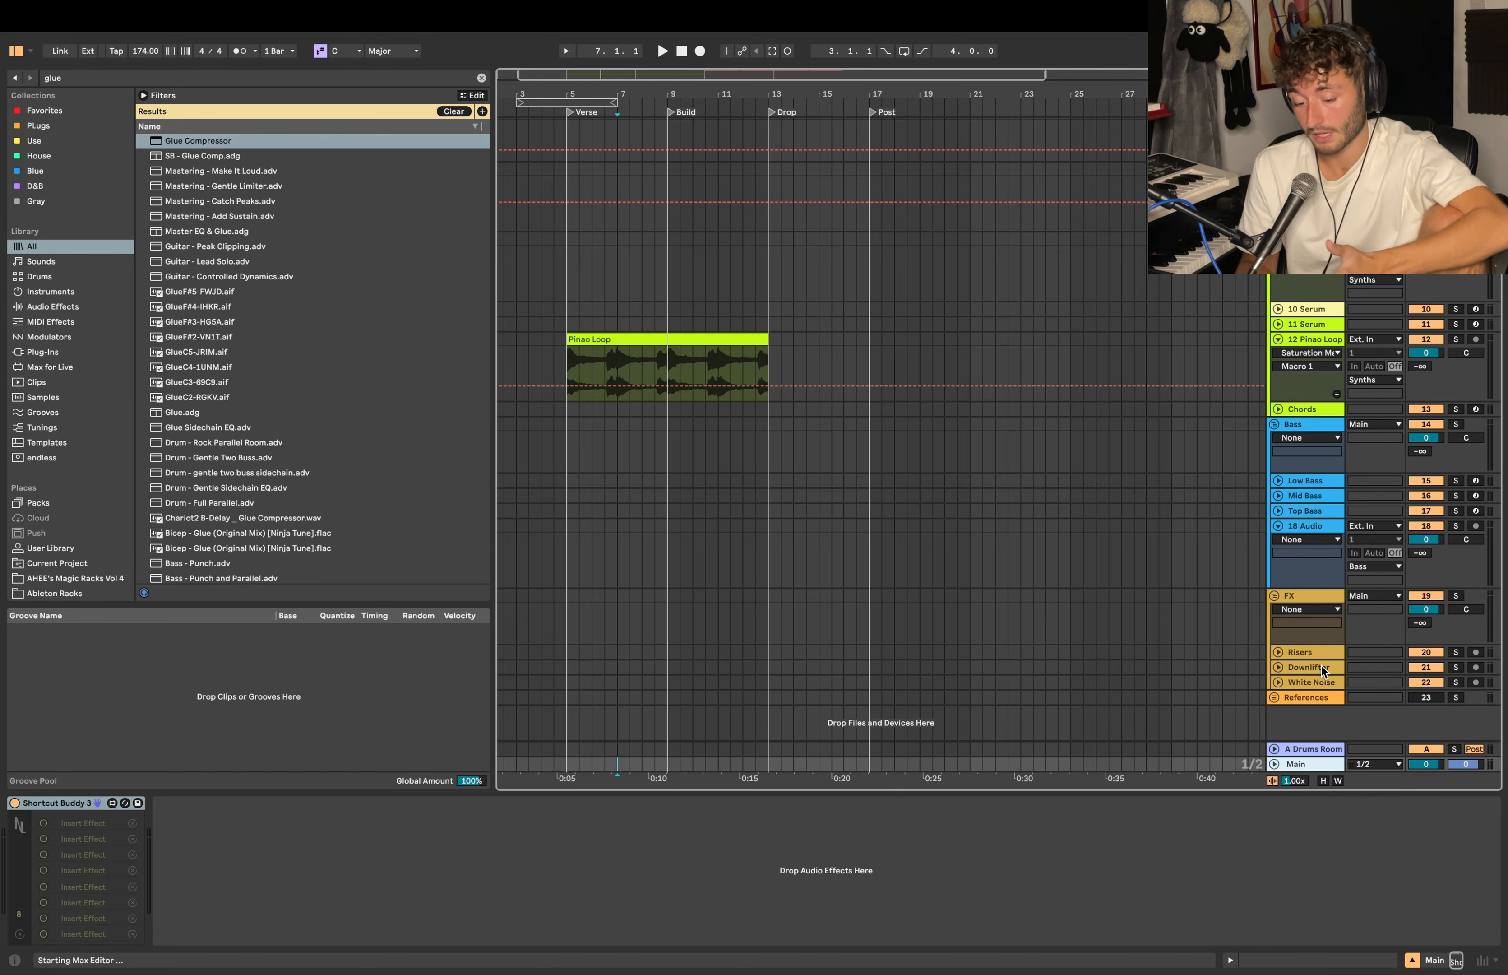
Group Glue Compressor on the 18 Audio track into an Audio Effect Rack and save it as the preset SCB GLUE COMPRESS
click(1309, 527)
click(72, 803)
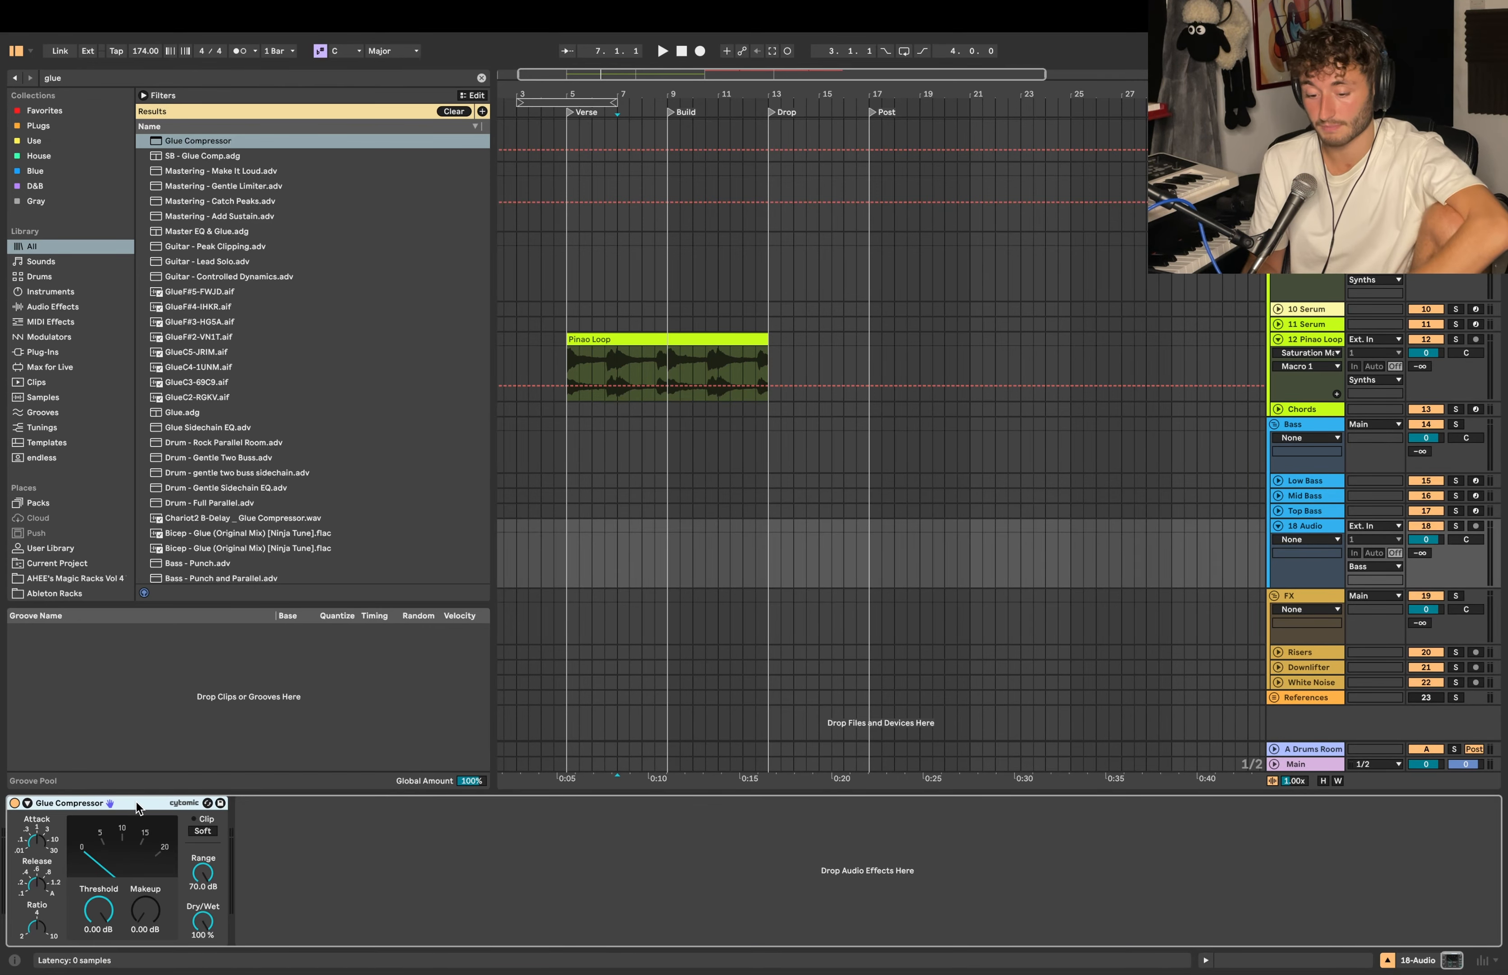
key(super+g)
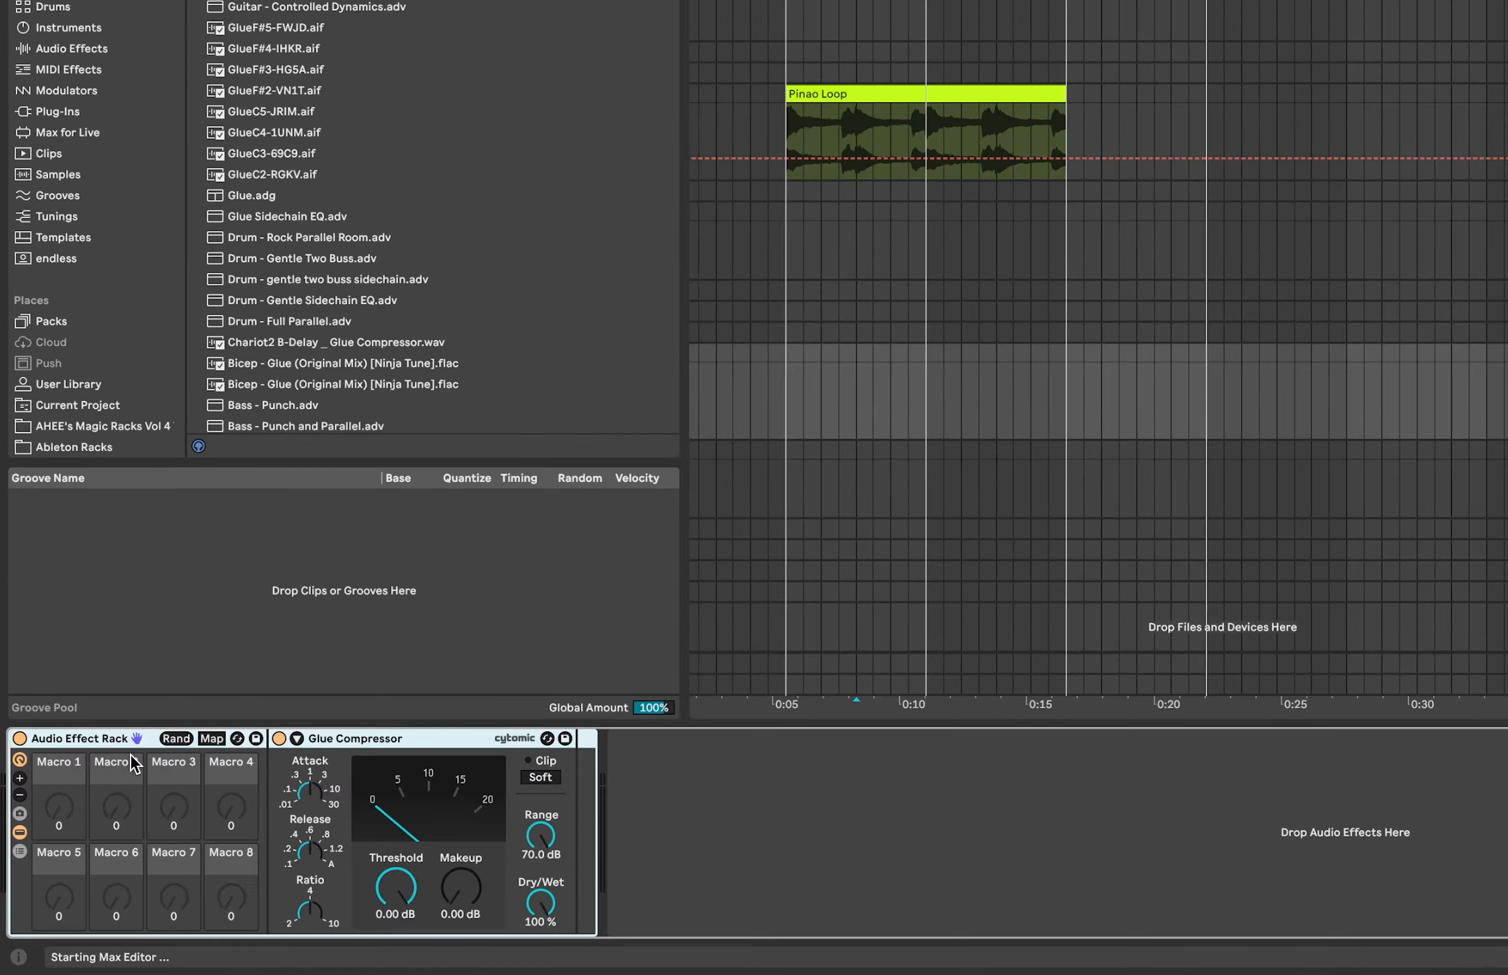
click(256, 738)
text(sc)
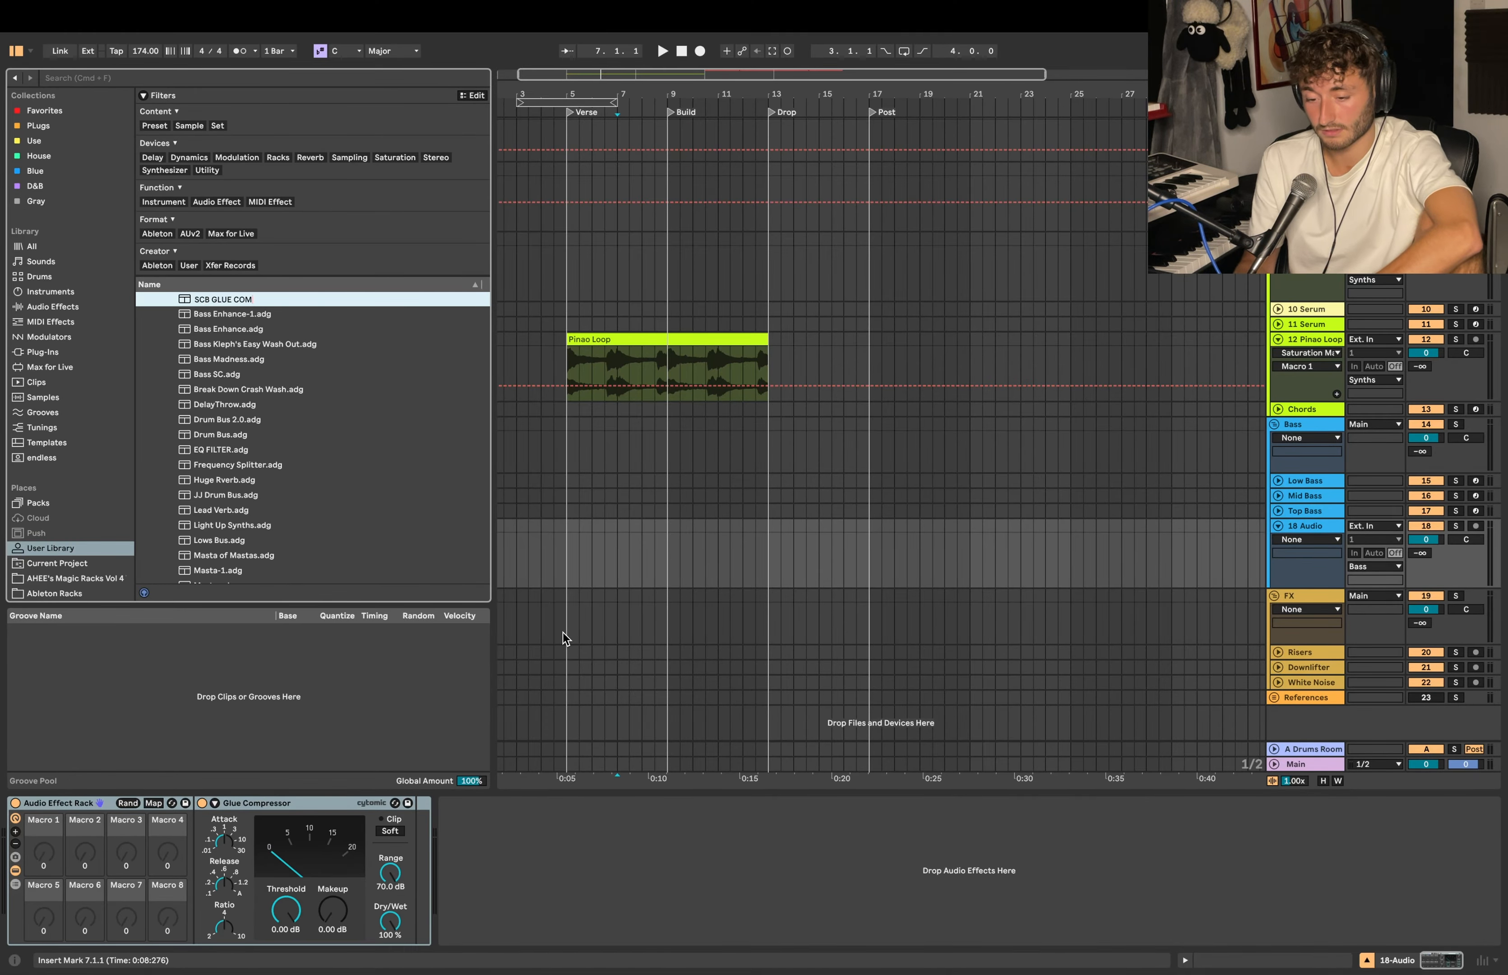
text(B GLUE COMPRESS)
key(Return)
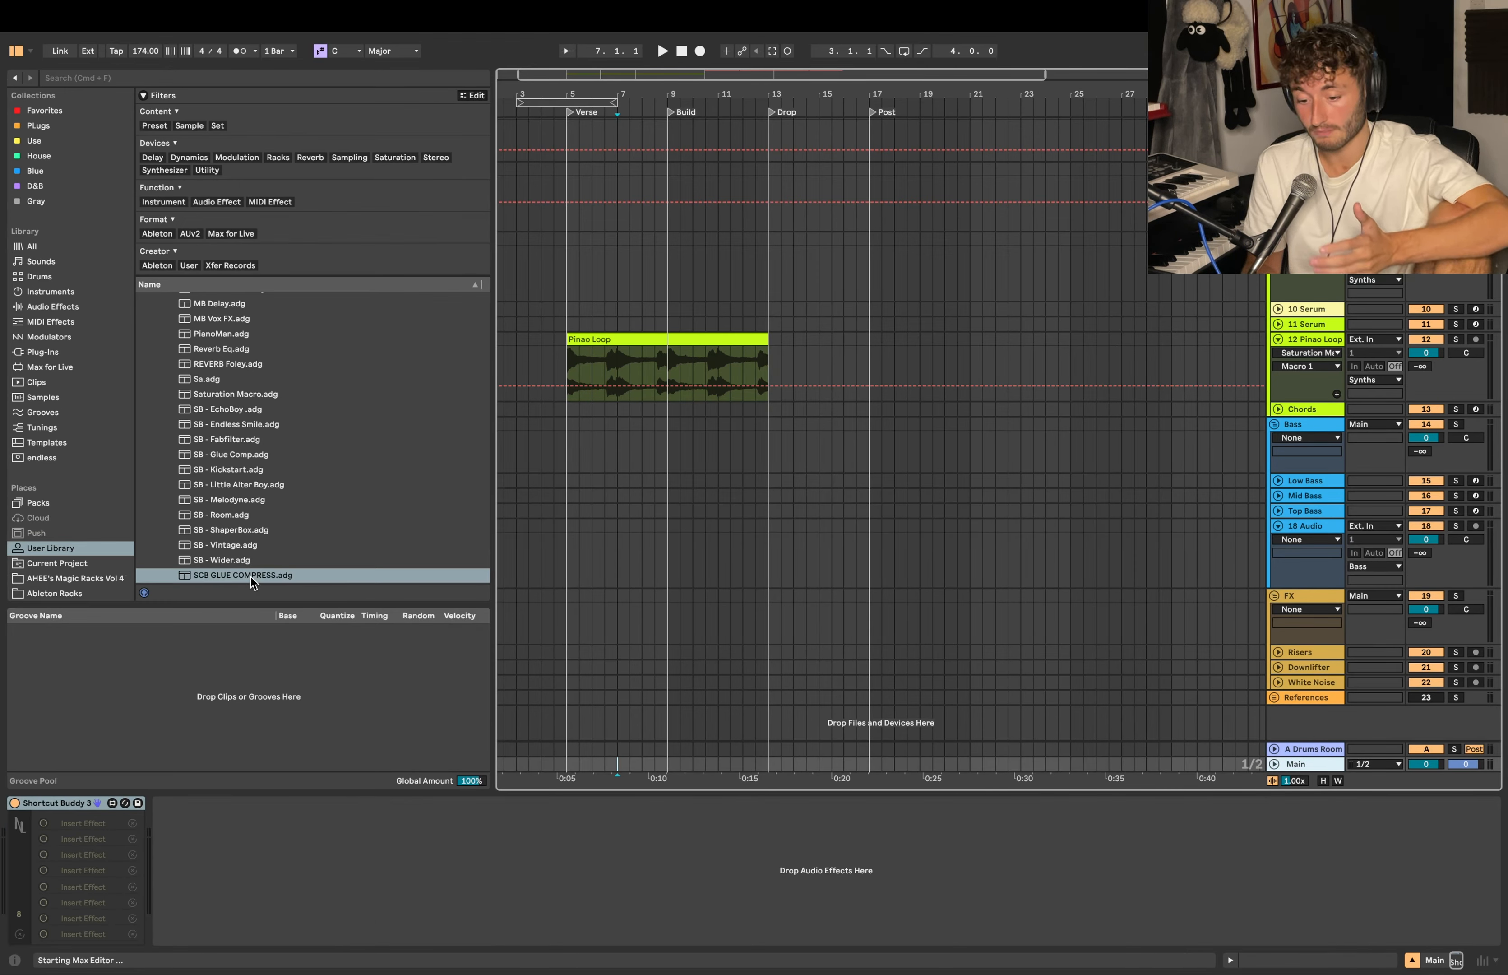
Load the SCB GLUE COMPRESS preset into the first slot of Shortcut Buddy on the Main track and map that slot's launch to key C
click(244, 575)
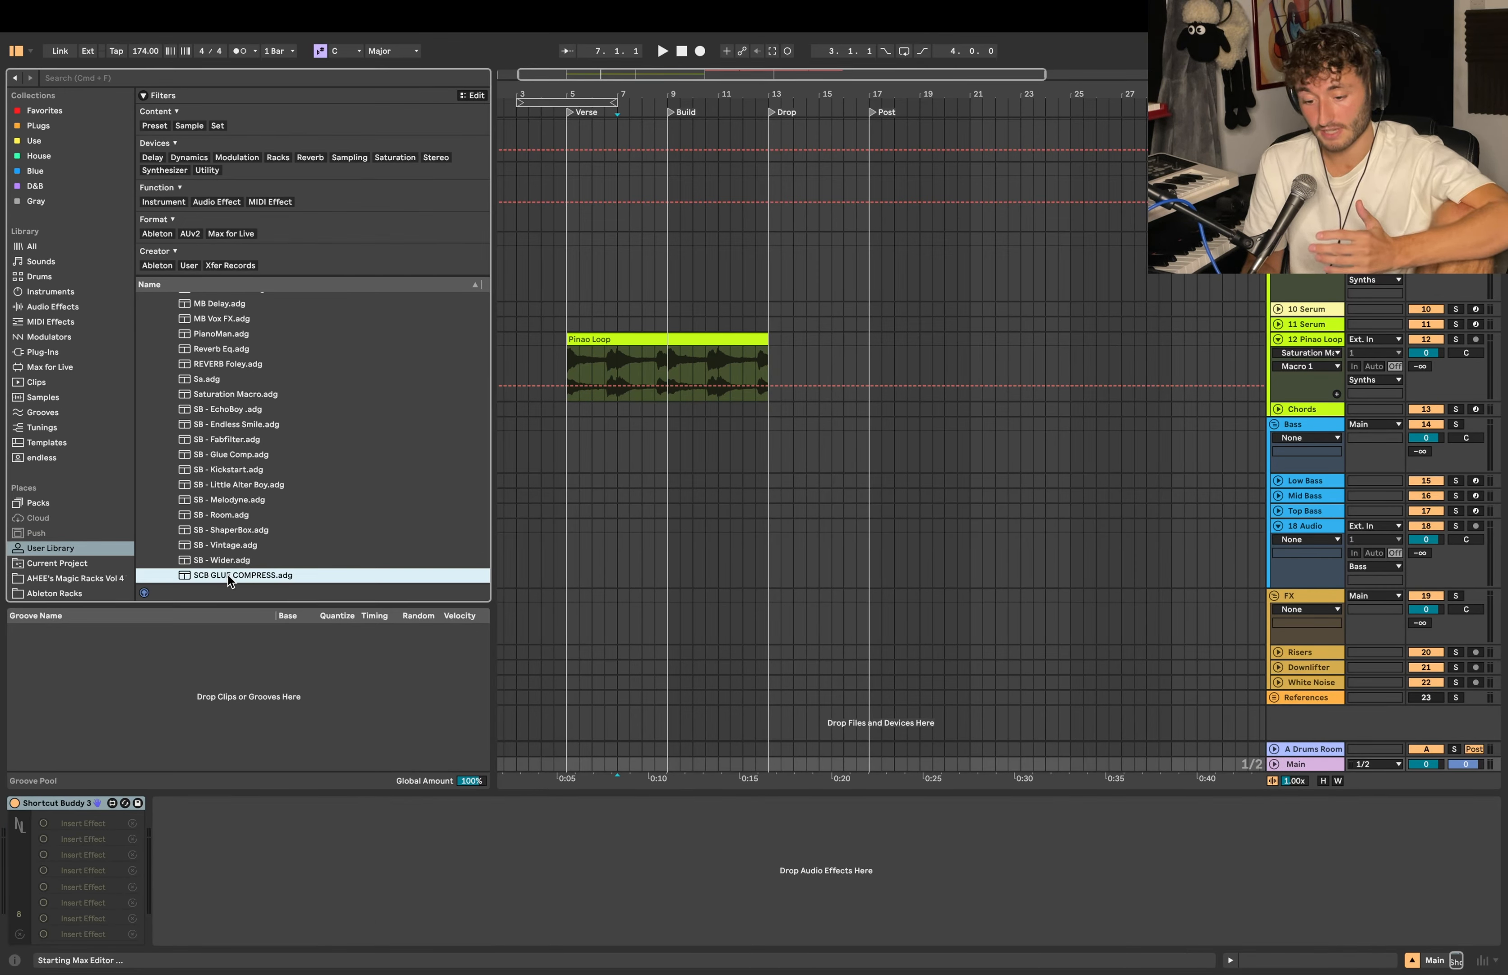
drag(228, 575, 73, 827)
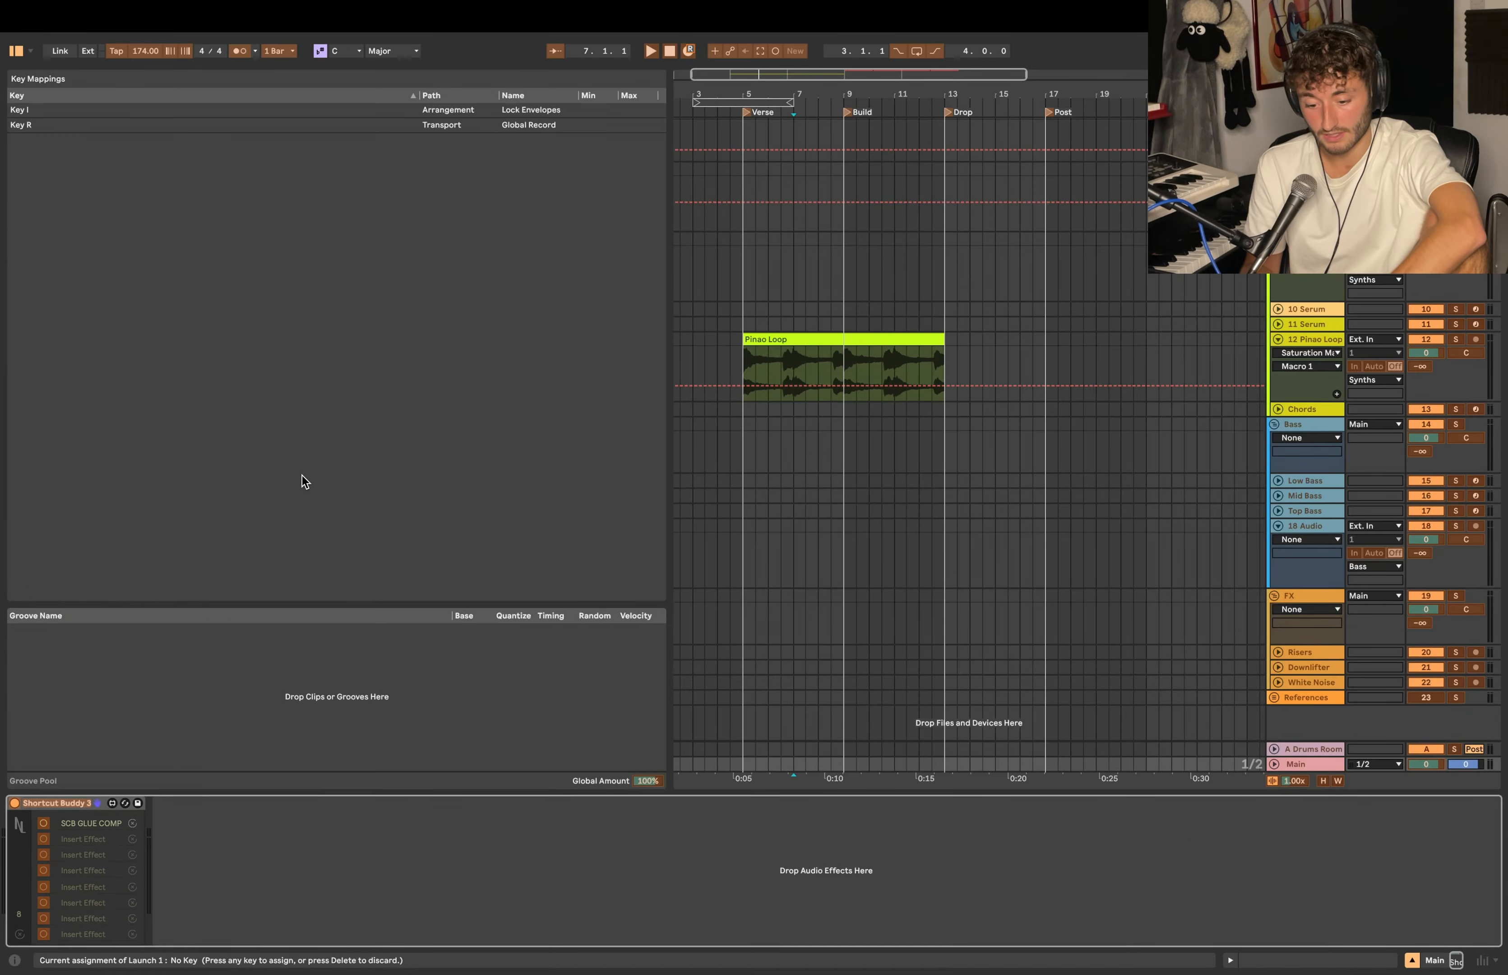
key(c)
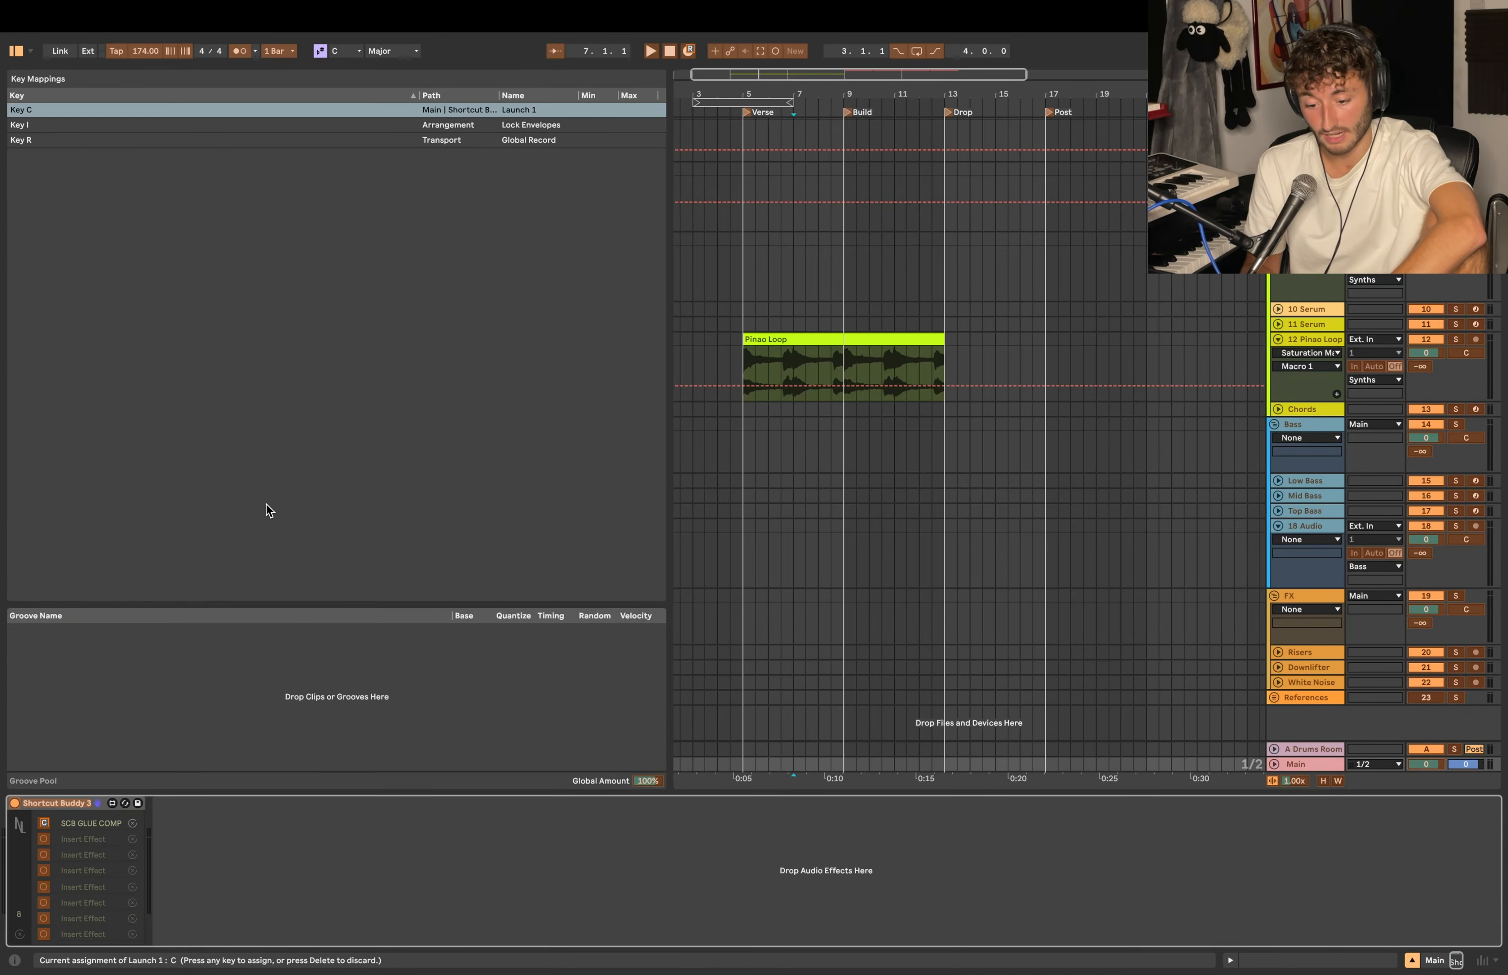
key(super+k)
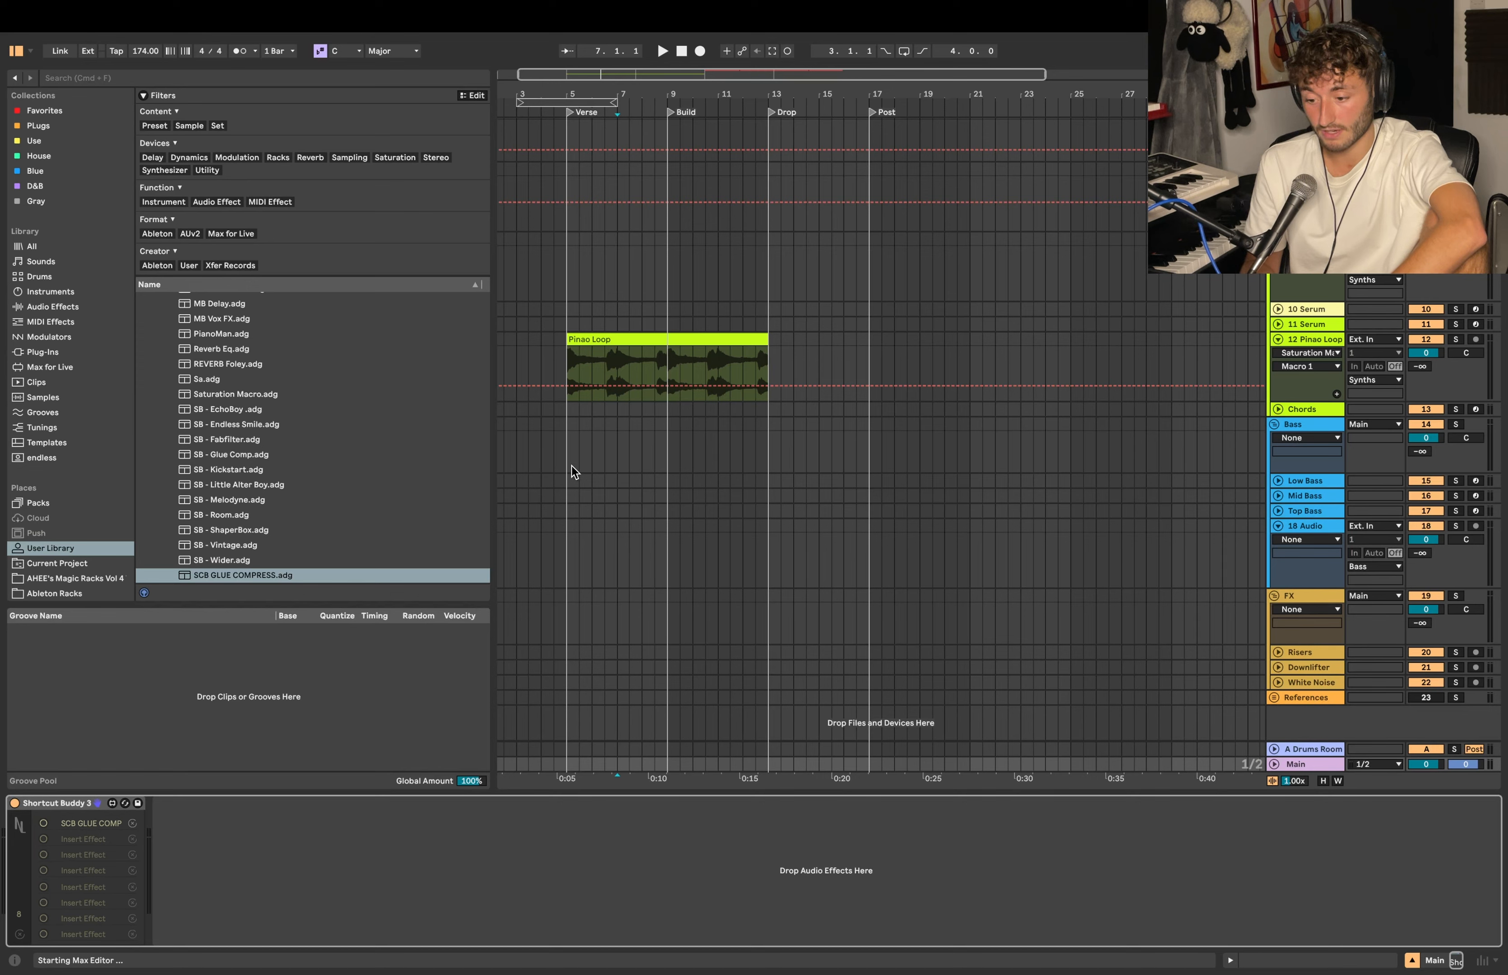
Insert the SCB GLUE COMPRESS rack on the Pinao Loop track using its Shortcut Buddy assignment
click(577, 381)
key(Return)
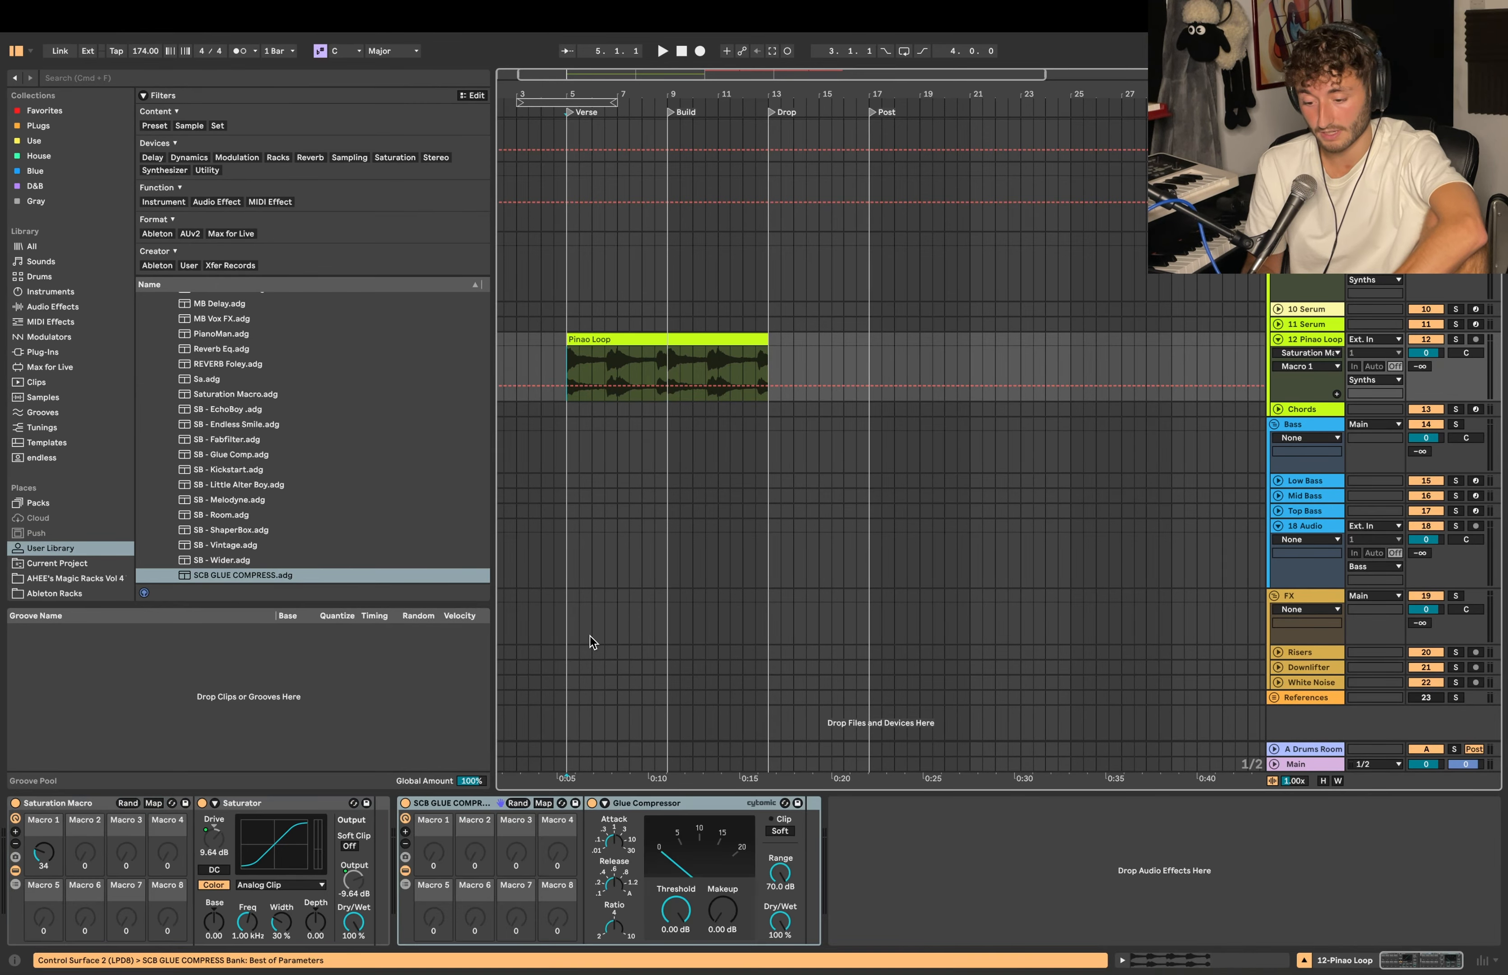